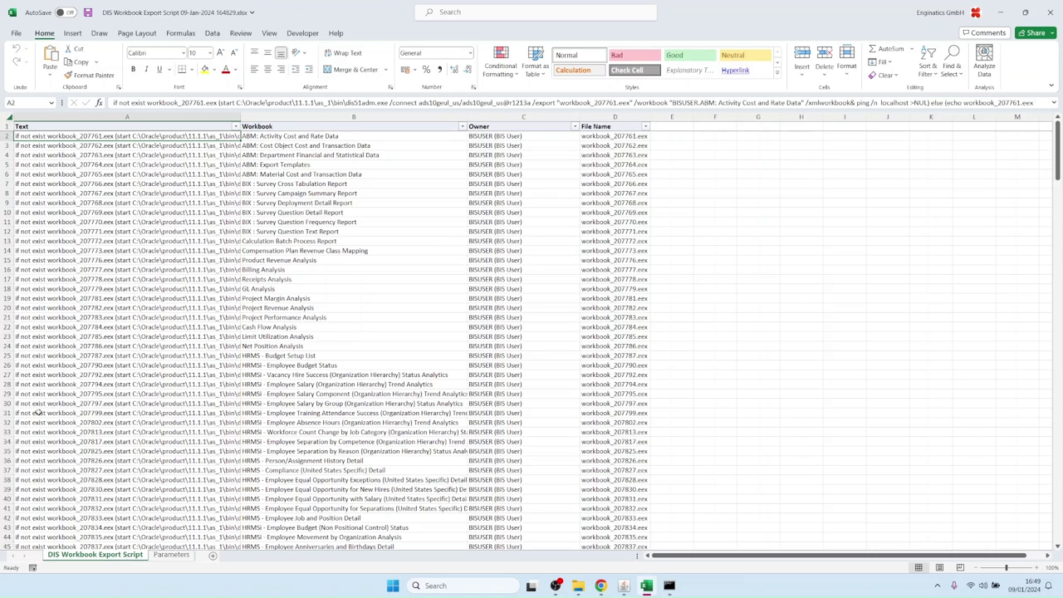
# Run the export commands from A2:A31 in the Command Prompt and check the exported workbook files in the disco_test folder.
pyautogui.moveTo(38, 413); pyautogui.dragTo(52, 139)
pyautogui.hotkey('ctrl', 'c')
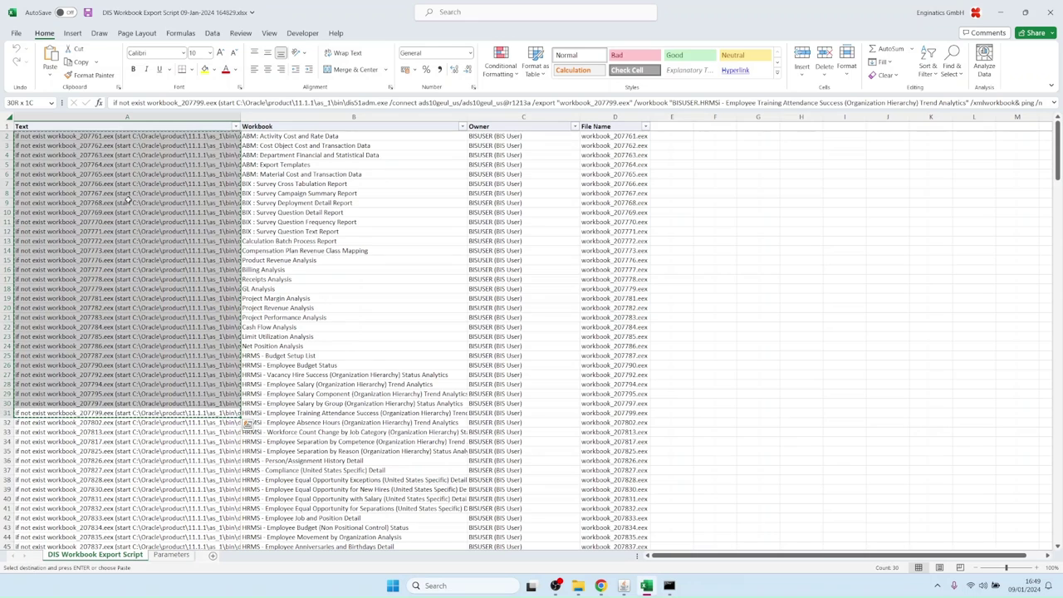
pyautogui.click(669, 585)
pyautogui.rightClick(288, 187)
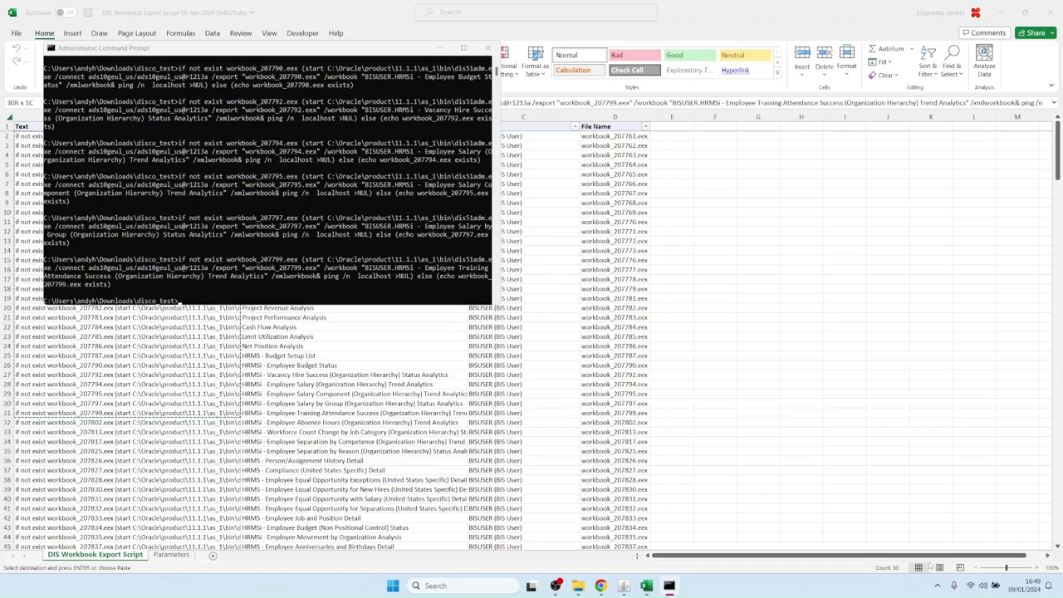
pyautogui.click(938, 586)
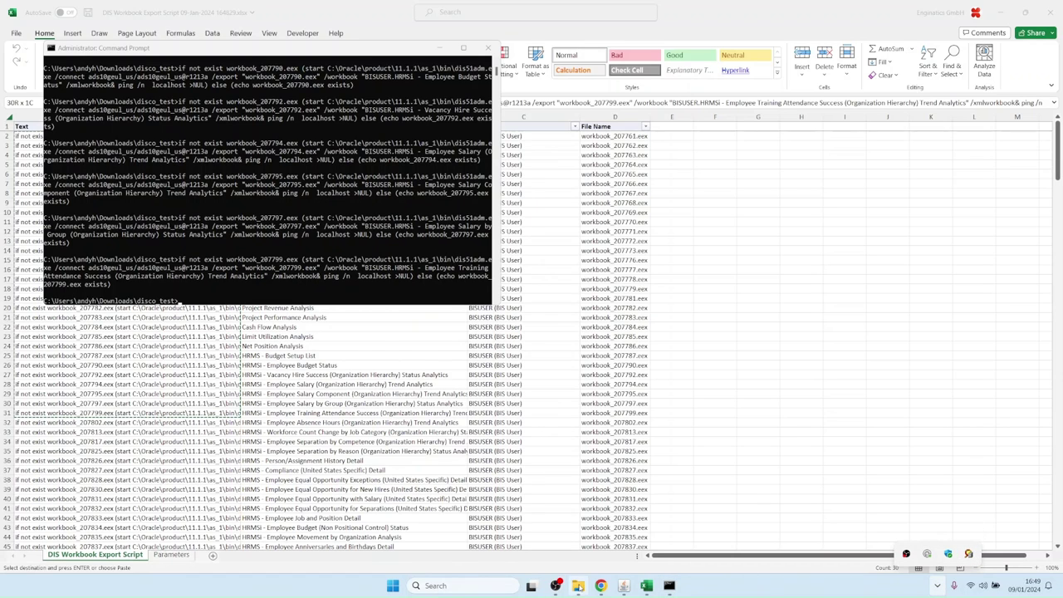
pyautogui.click(578, 586)
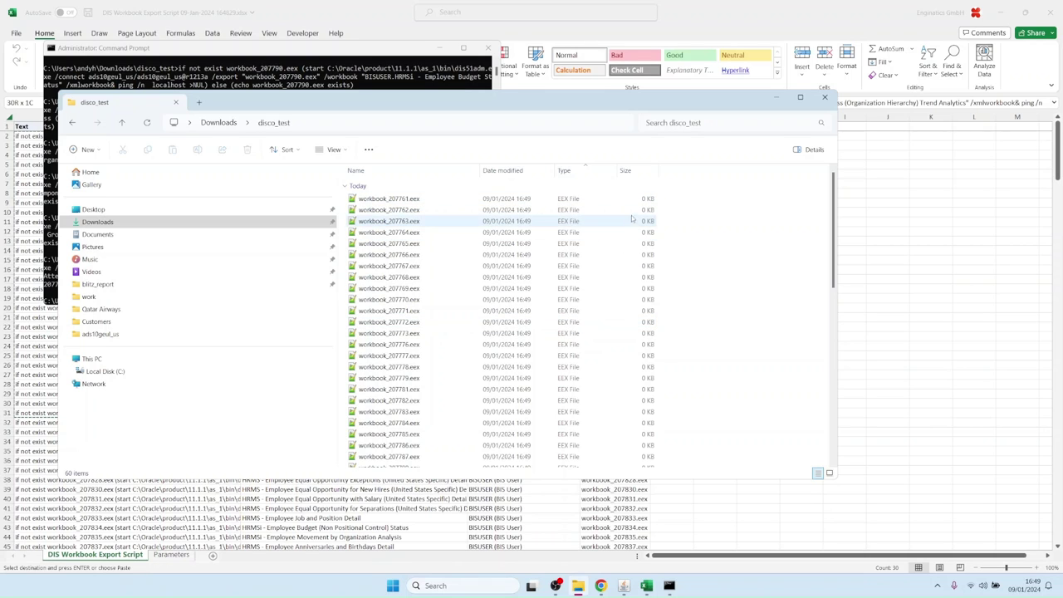
# Switch to the Oracle Applications Blitz Report form, search the reports for "dis" and load DIS Worksheet Execution History.
pyautogui.click(624, 586)
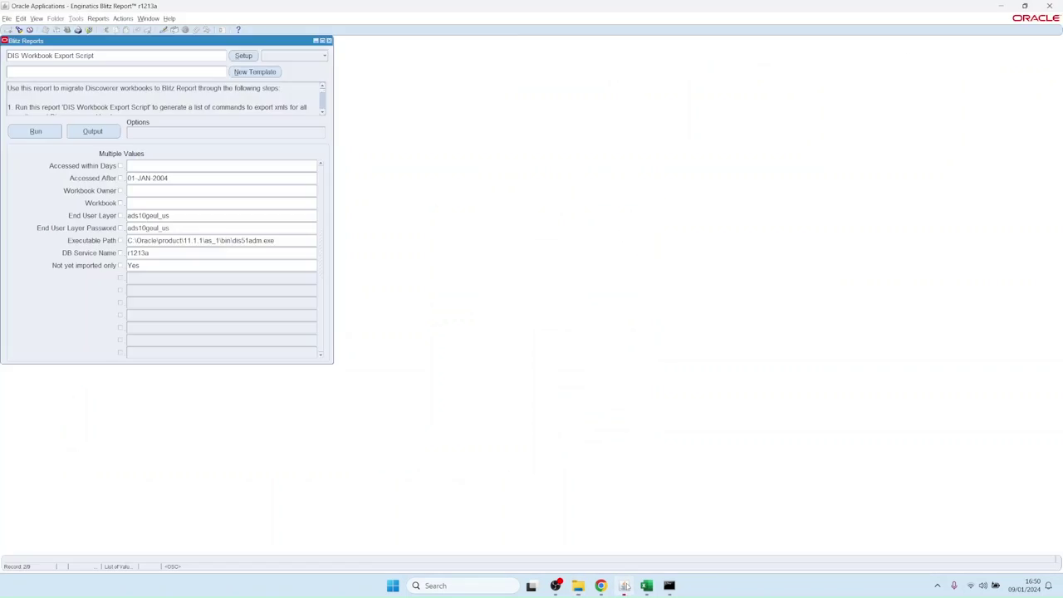
pyautogui.click(145, 59)
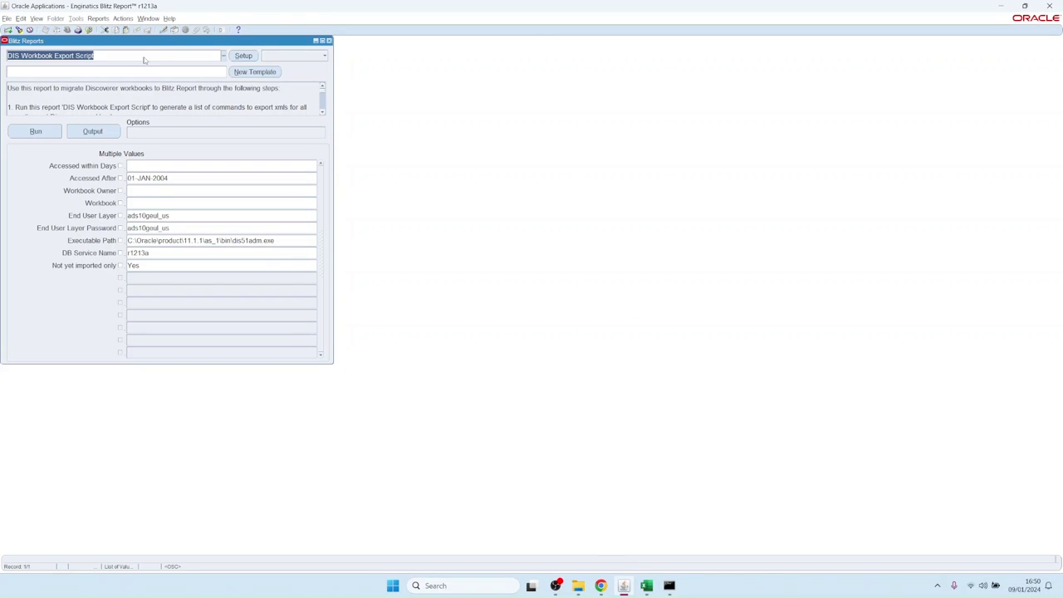
pyautogui.hotkey('ctrl', 'l')
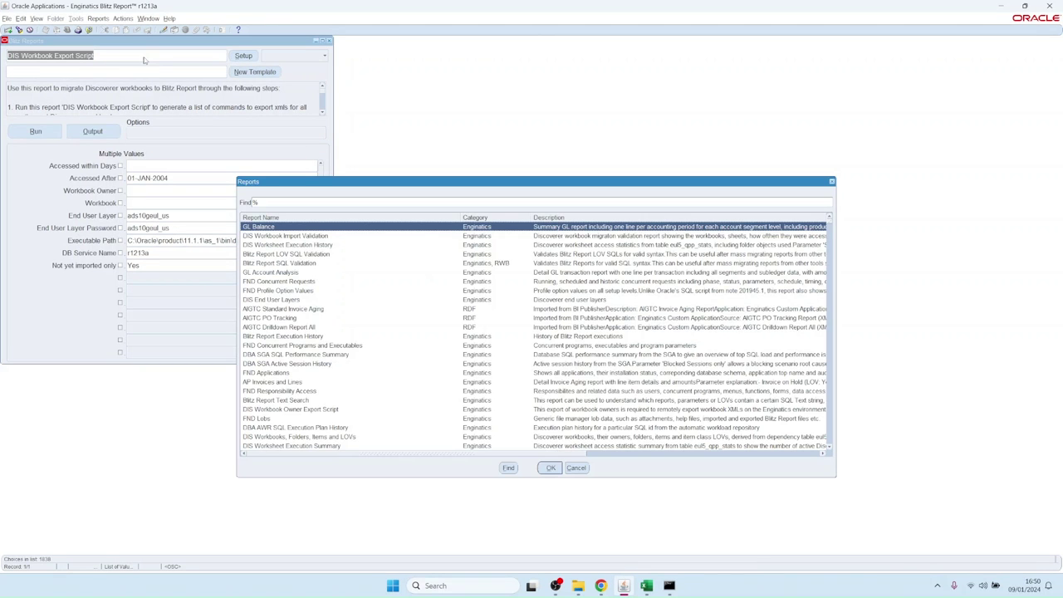
pyautogui.write('dis')
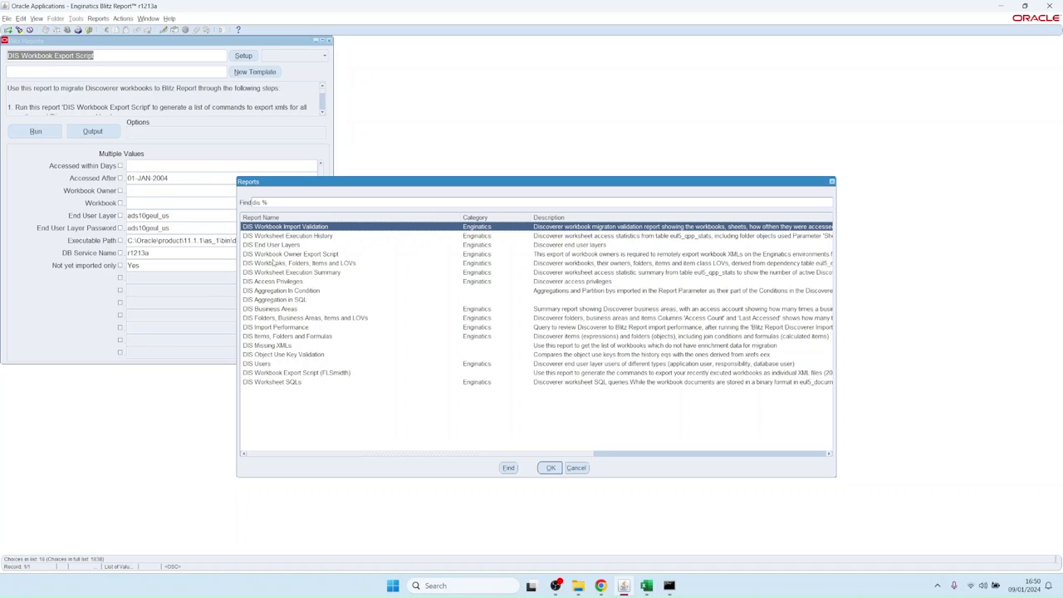
pyautogui.press('Down')
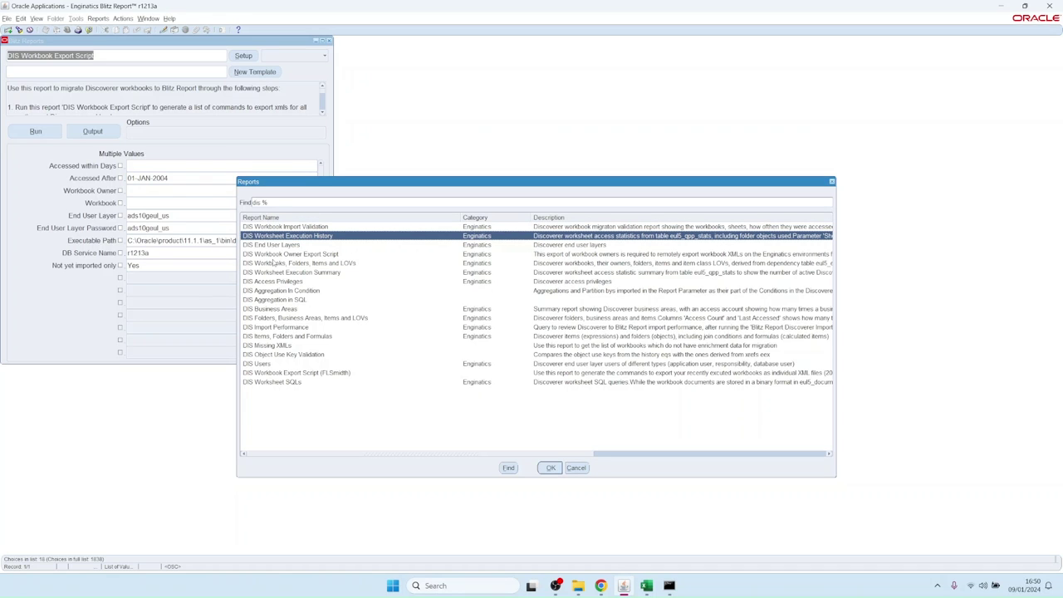
pyautogui.press('Return')
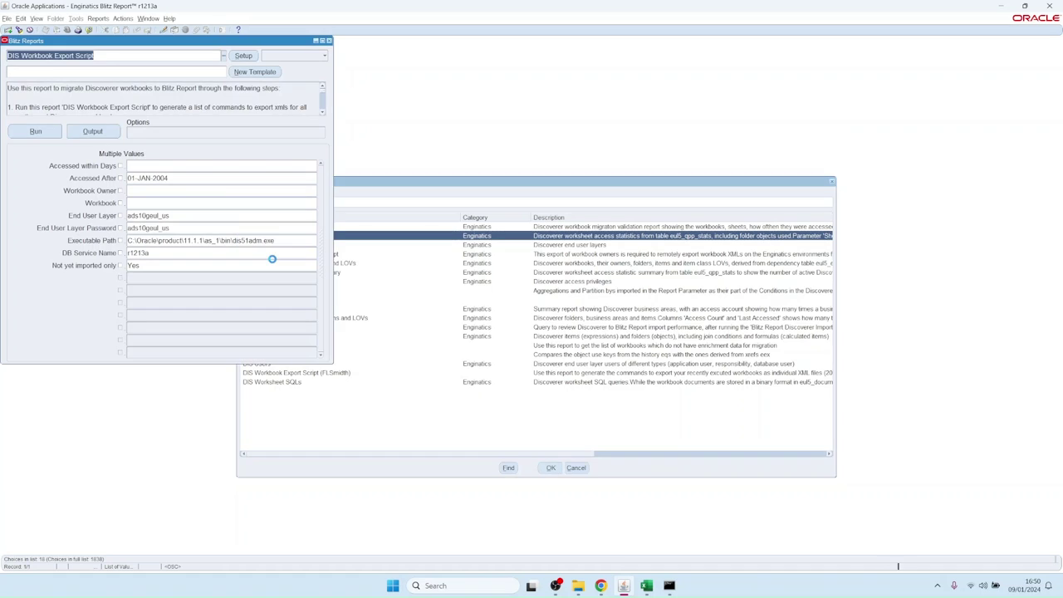
# Set Accessed within Days to 50000, run the DIS Worksheet Execution History report and open its downloaded Excel output.
pyautogui.click(167, 252)
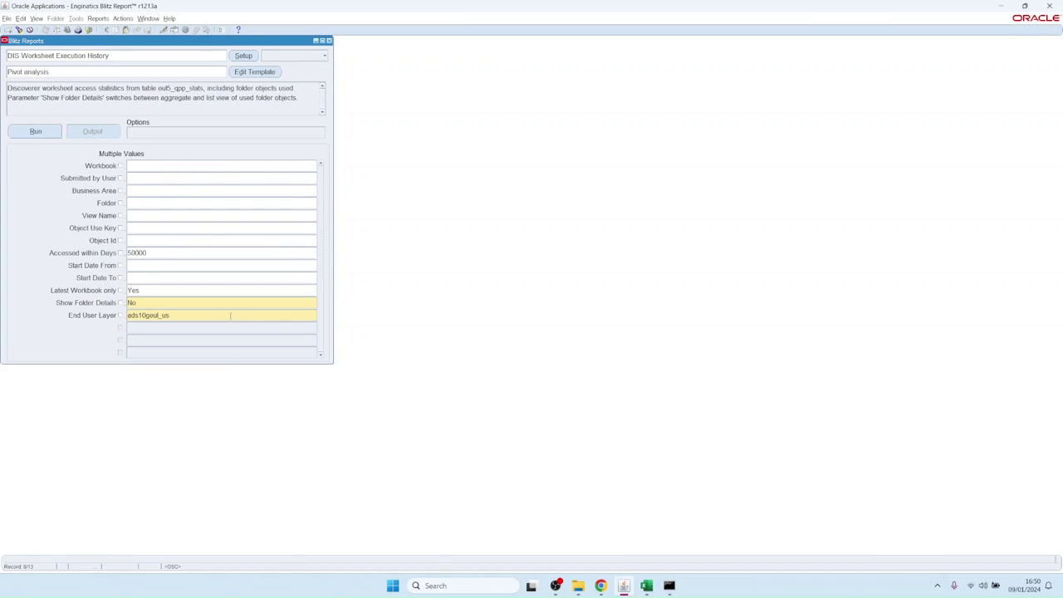
pyautogui.write('0')
pyautogui.click(36, 133)
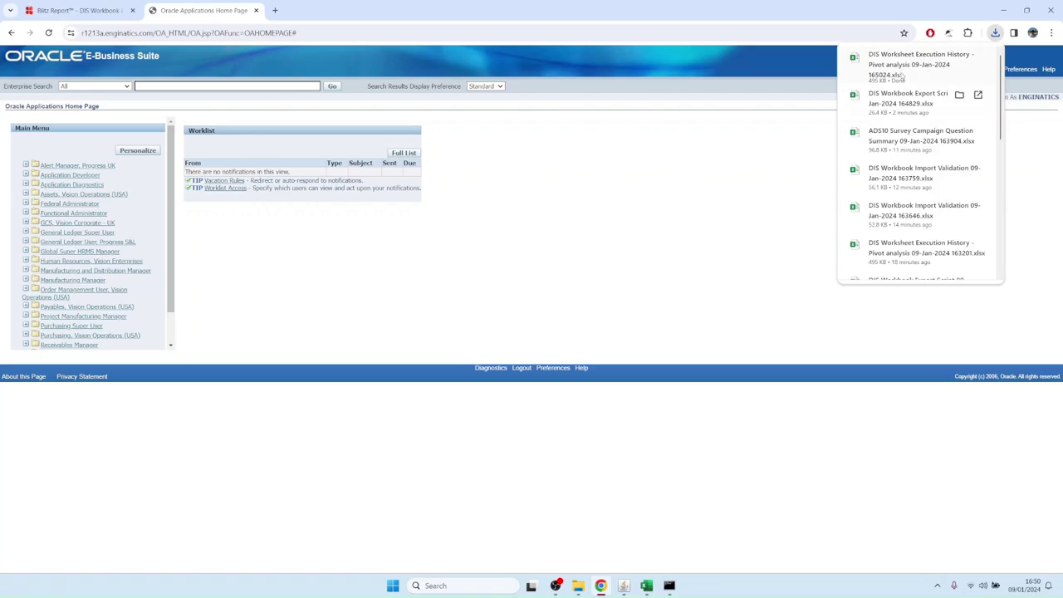
pyautogui.click(901, 76)
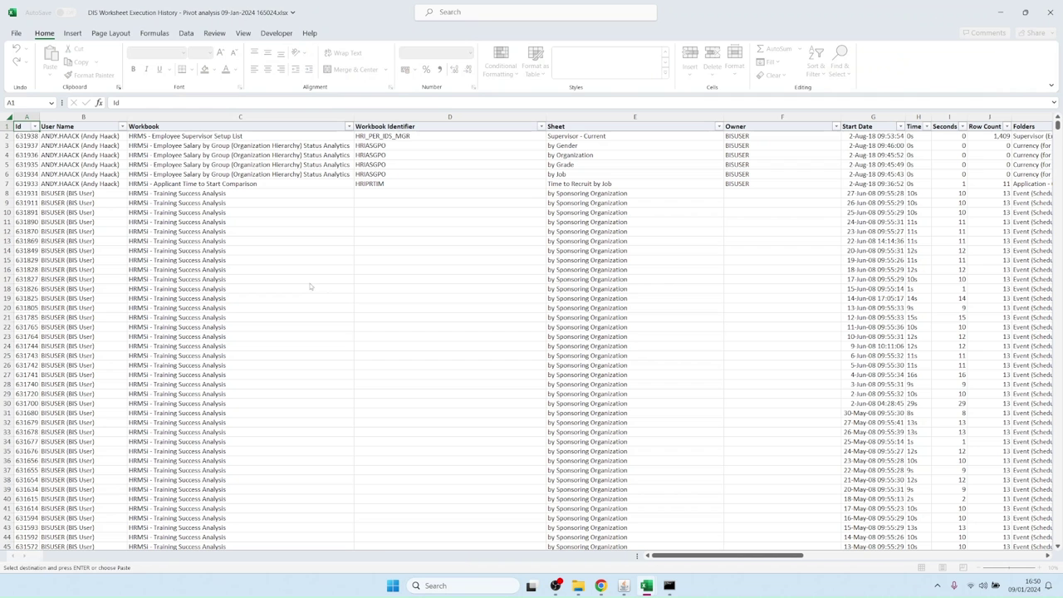
# Examine the user, workbook, sheet, start date, run time and row count columns of the worksheet execution history.
pyautogui.scroll(-4, 224, 253)
pyautogui.scroll(-12, 224, 253)
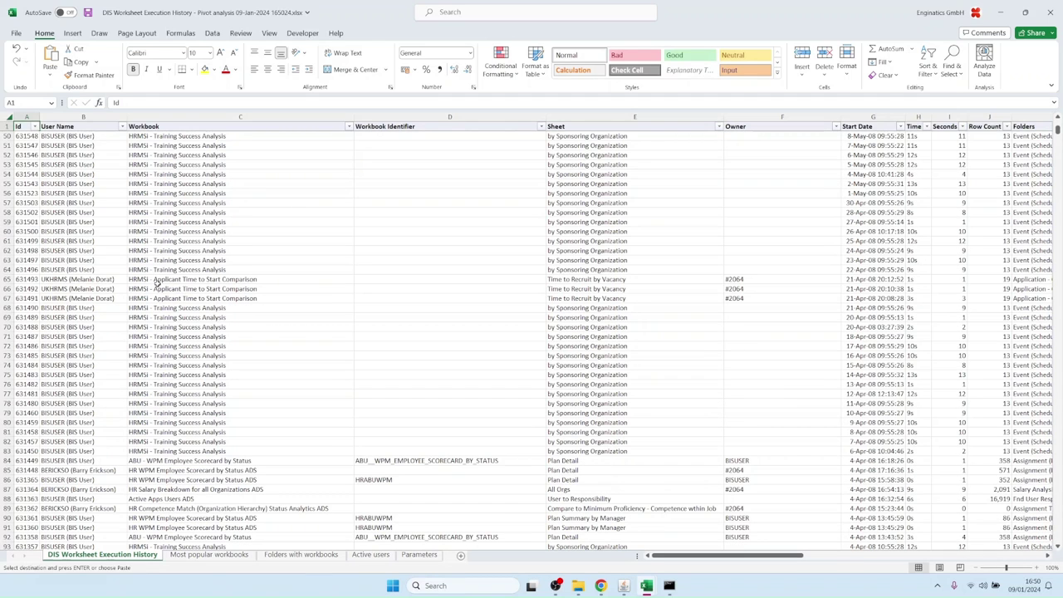
pyautogui.click(157, 281)
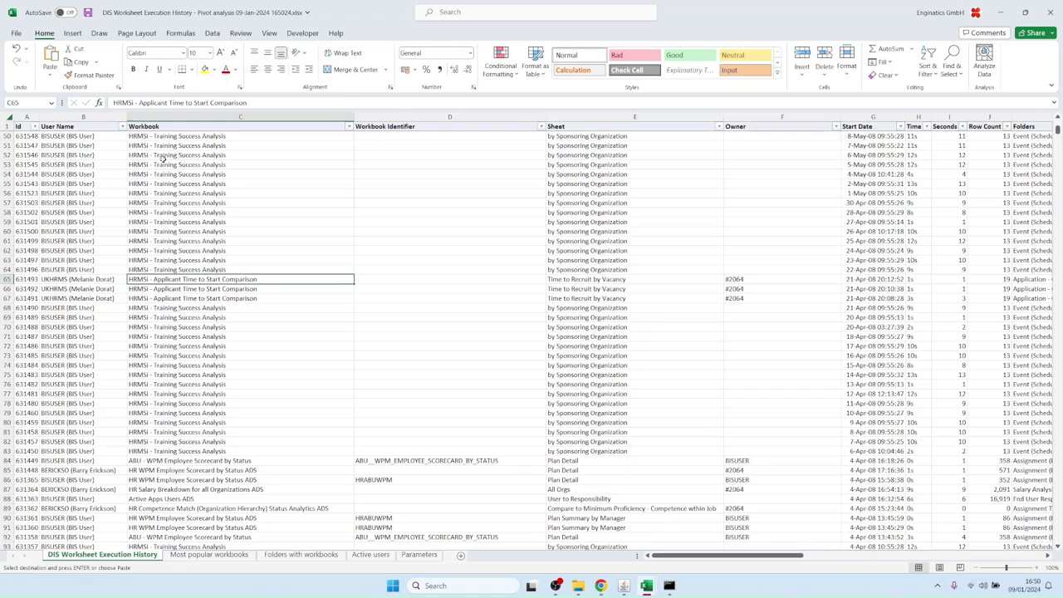
pyautogui.click(582, 281)
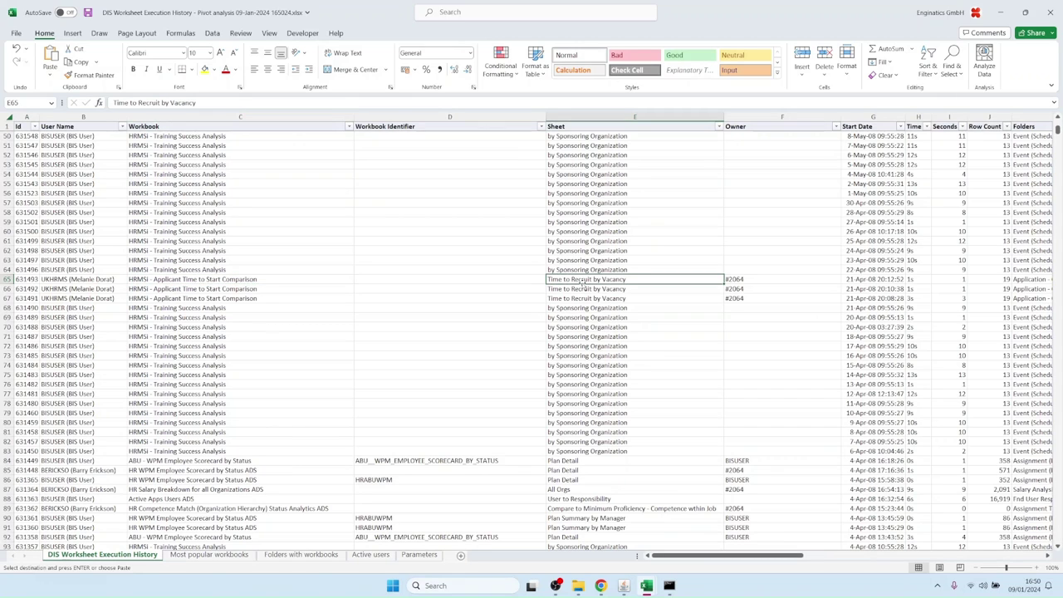
pyautogui.click(86, 282)
pyautogui.press('Right')
pyautogui.press('Right')
pyautogui.press('Right')
pyautogui.press('Right')
pyautogui.press('Right')
pyautogui.press('Right')
pyautogui.press('Right')
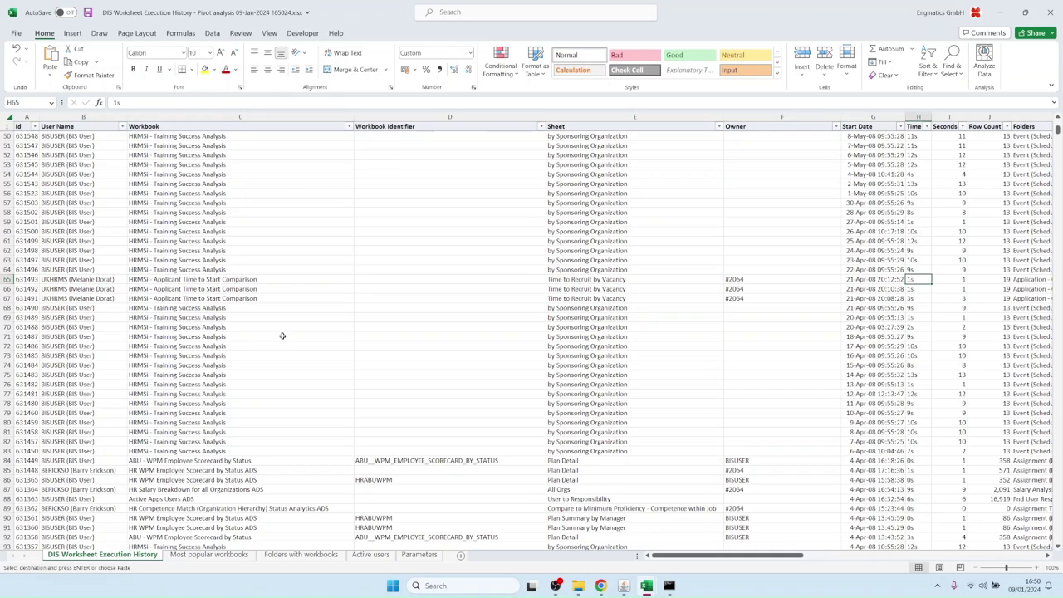
pyautogui.click(955, 231)
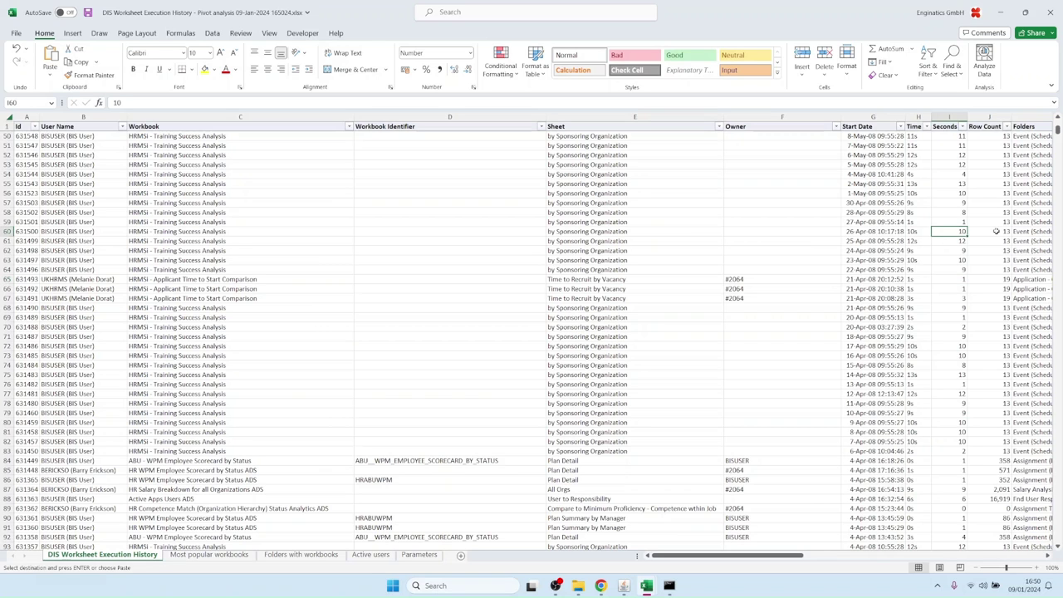
pyautogui.click(997, 231)
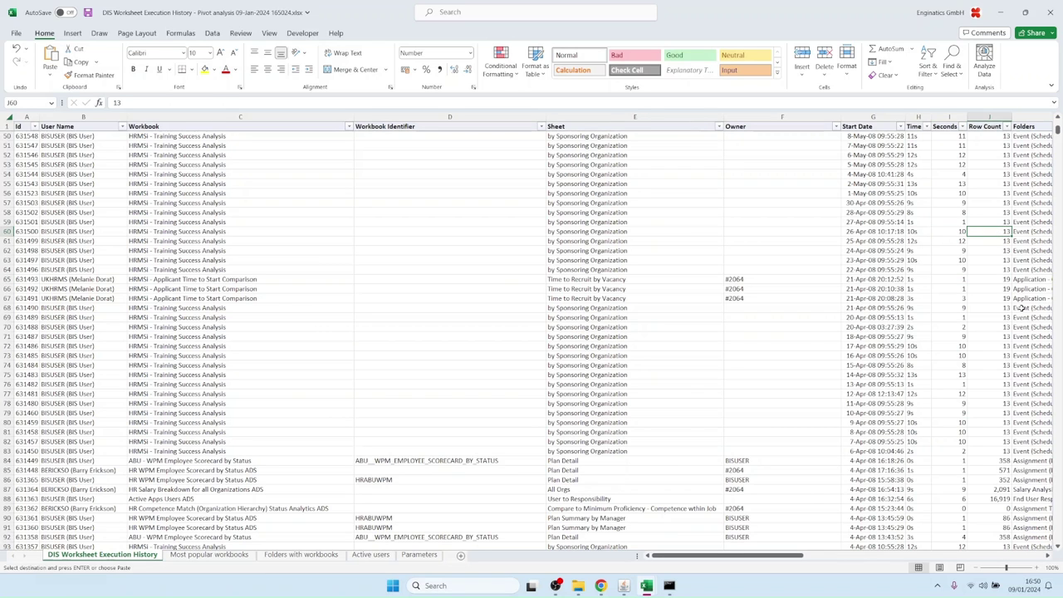
# Examine the folder names, folder identifiers, views or tables, folder descriptions and folder count columns of the execution history.
pyautogui.press('Right')
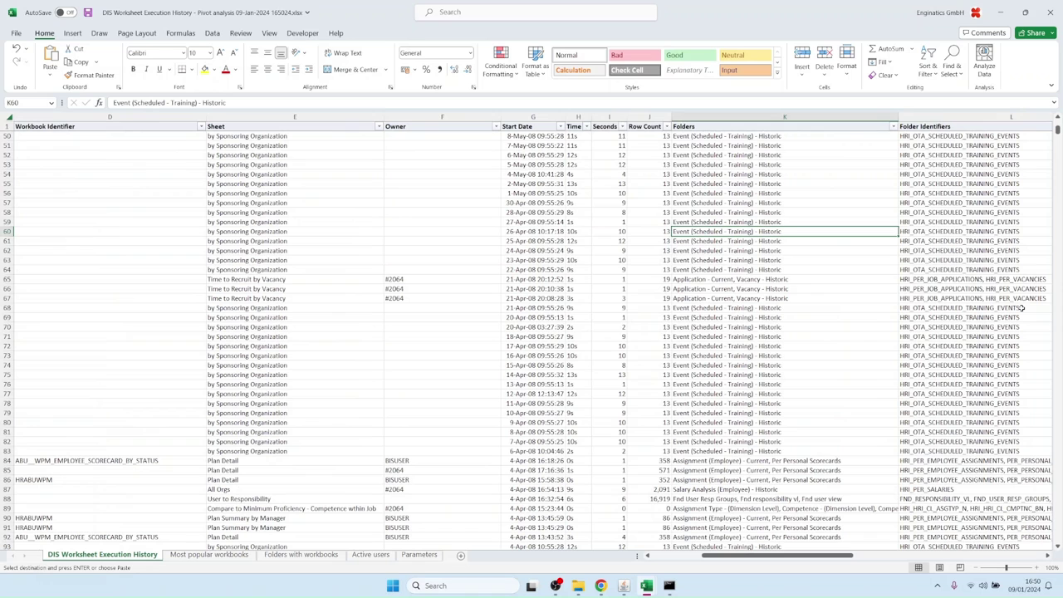
pyautogui.press('Right')
pyautogui.press('Right')
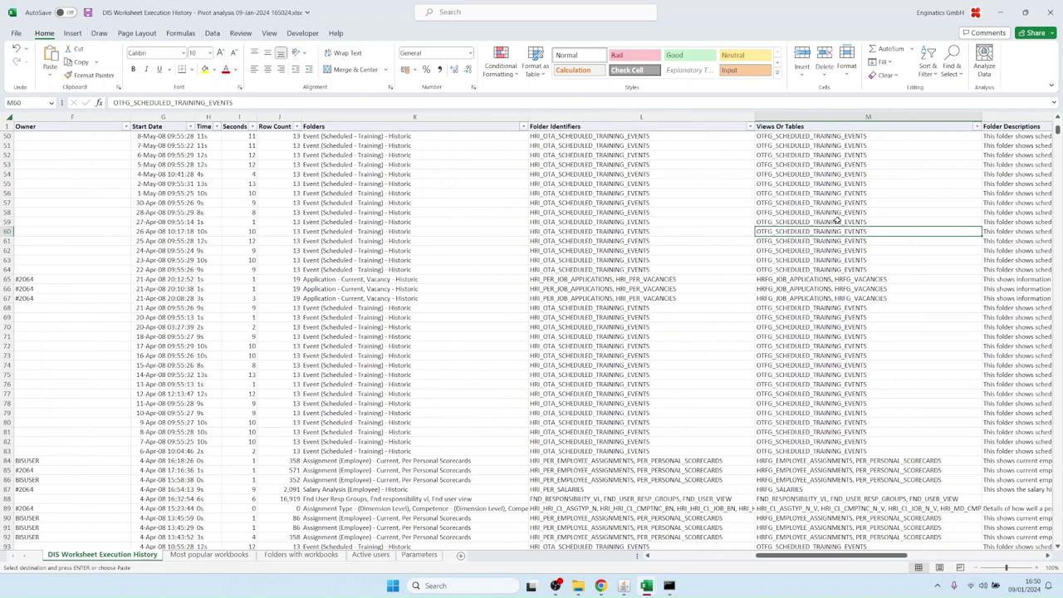
pyautogui.press('Right')
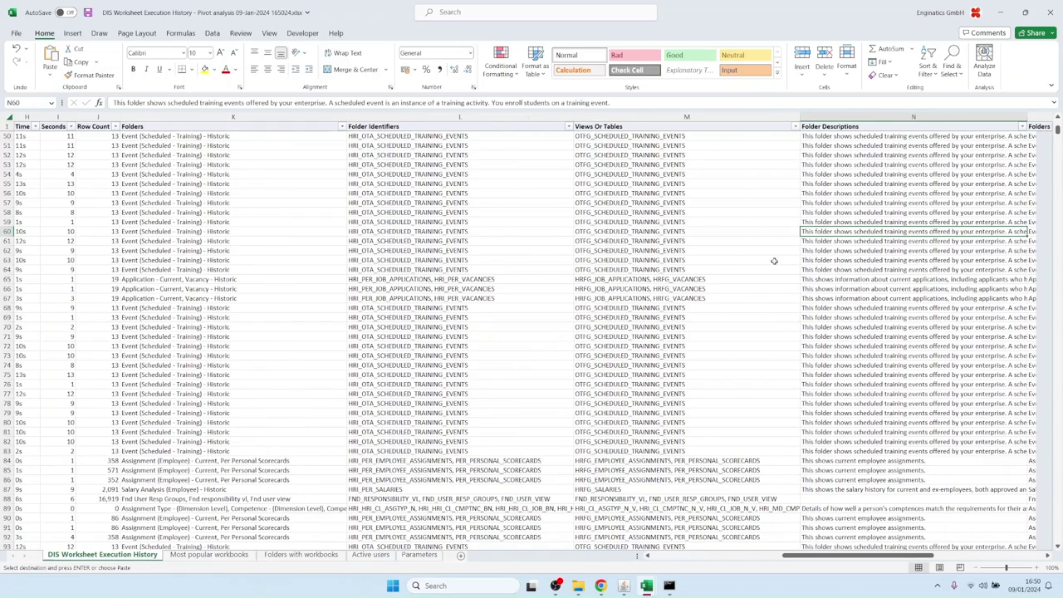
pyautogui.scroll(-6, 827, 250)
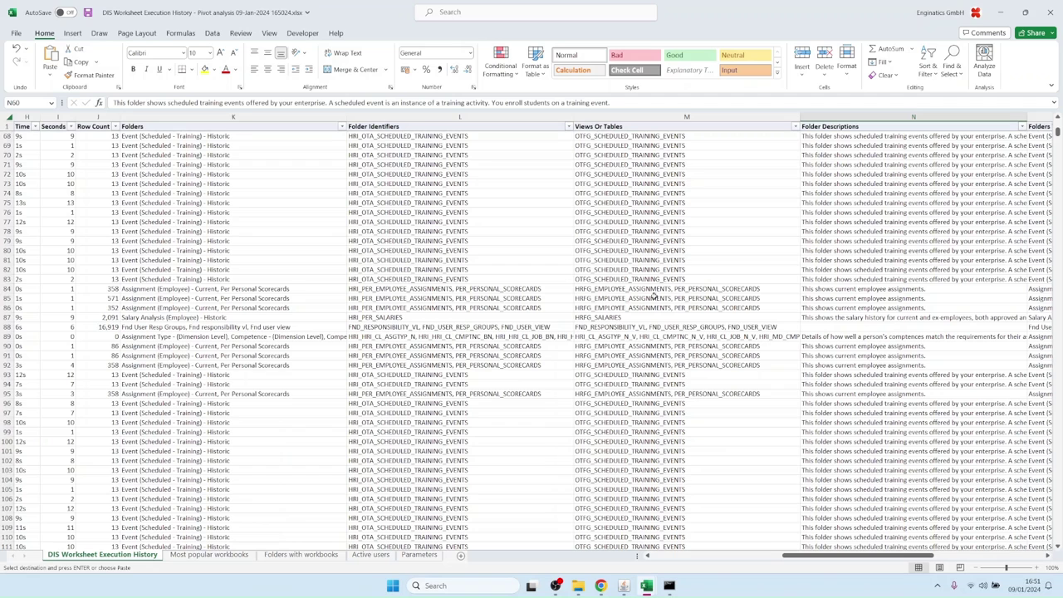
pyautogui.press('Right')
pyautogui.press('Right')
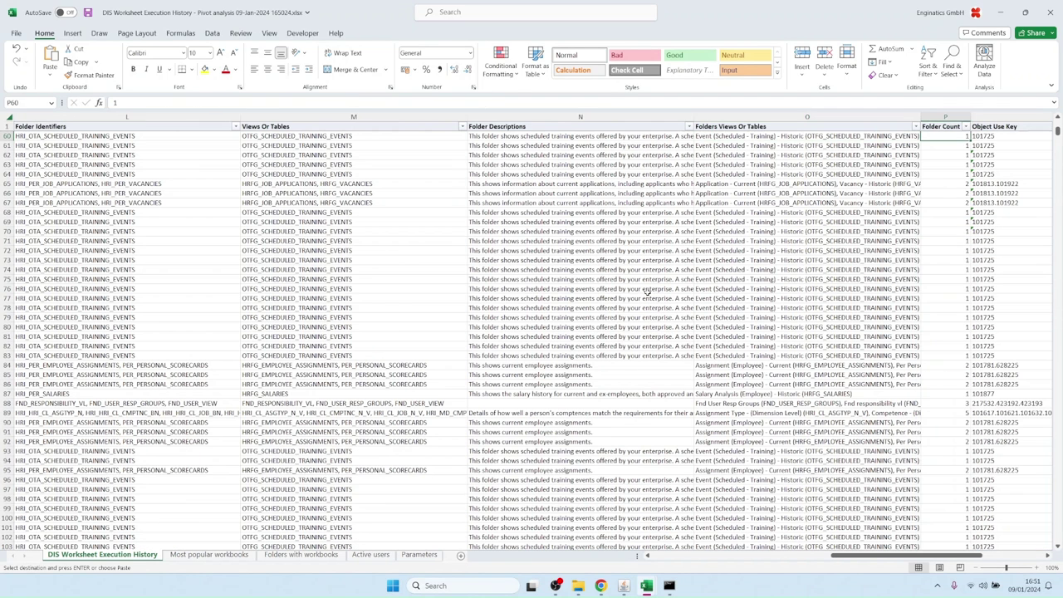
# Inspect the full Folders Views Or Tables entry in cell O65 and return to the Id cell of that row.
pyautogui.doubleClick(757, 185)
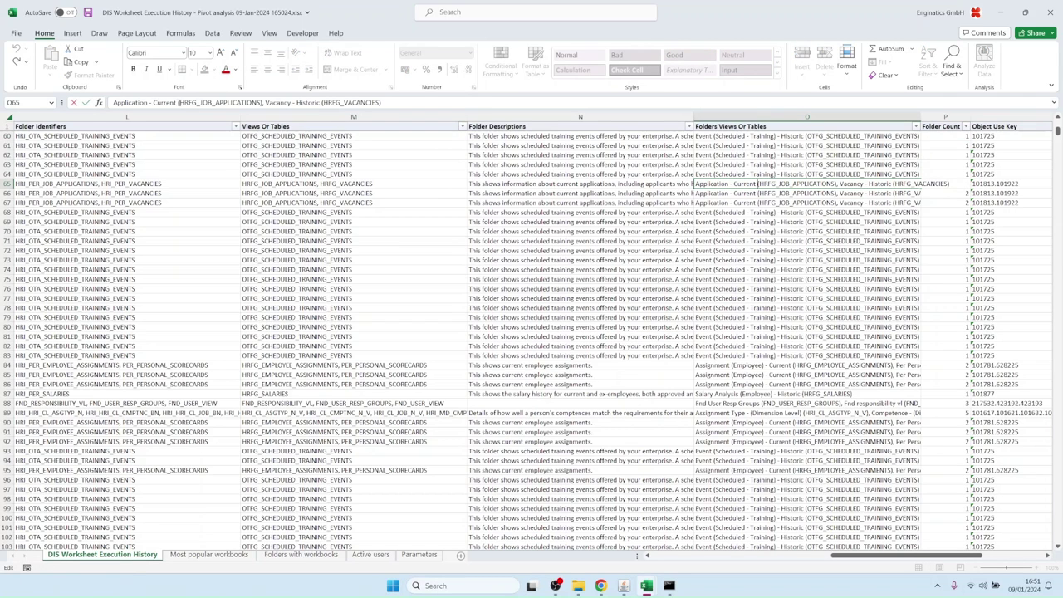
pyautogui.moveTo(177, 102); pyautogui.dragTo(380, 103)
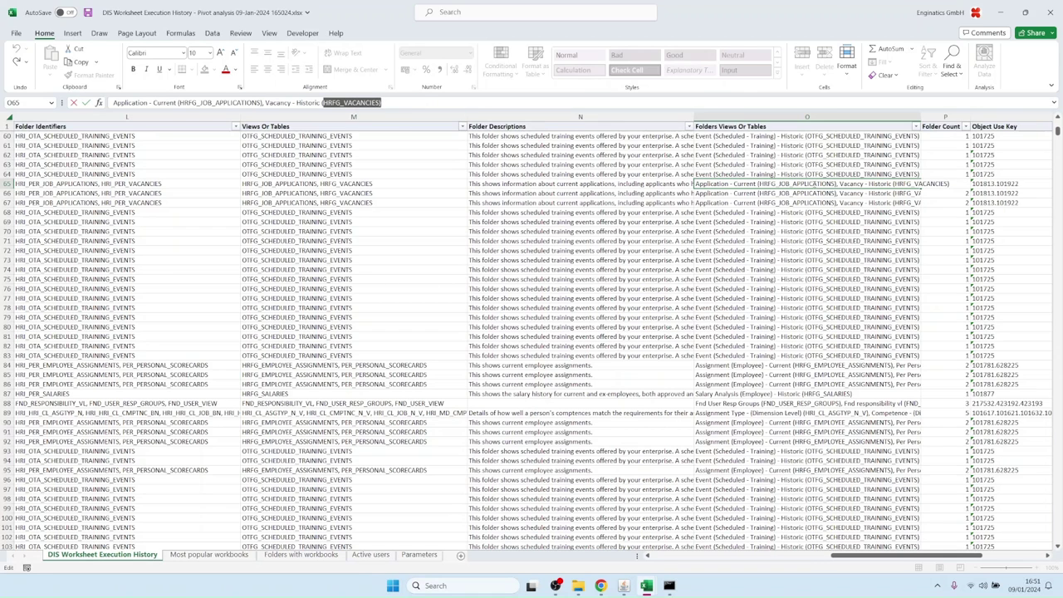
pyautogui.click(810, 184)
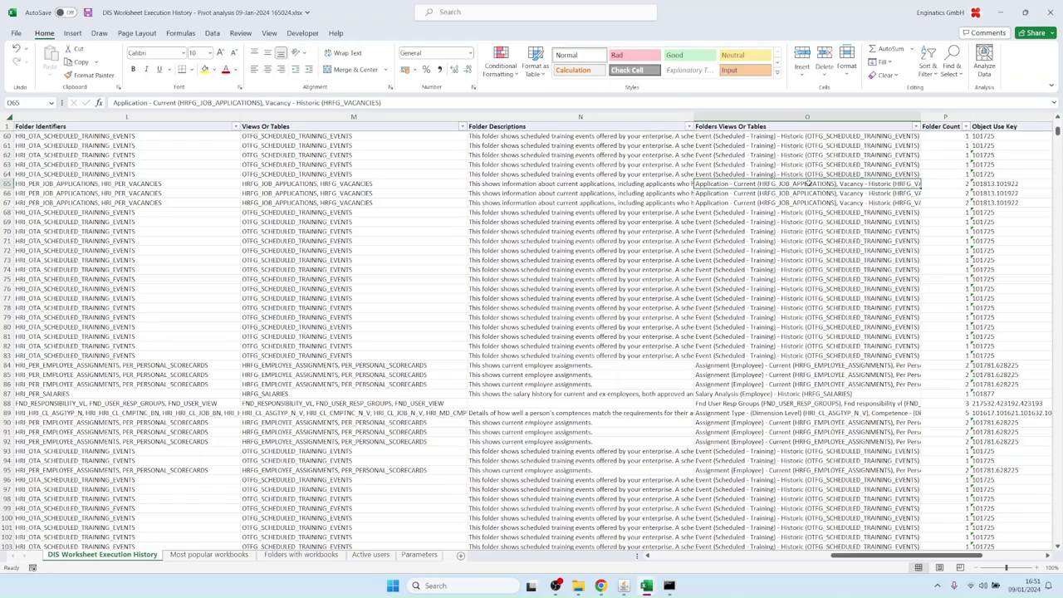
pyautogui.press('Left')
pyautogui.press('Left')
pyautogui.press('Left')
pyautogui.press('Left')
pyautogui.press('Left')
pyautogui.press('Left')
pyautogui.press('Left')
pyautogui.press('Left')
pyautogui.press('Left')
pyautogui.press('Left')
pyautogui.press('Left')
pyautogui.press('Left')
pyautogui.press('Left')
pyautogui.press('Left')
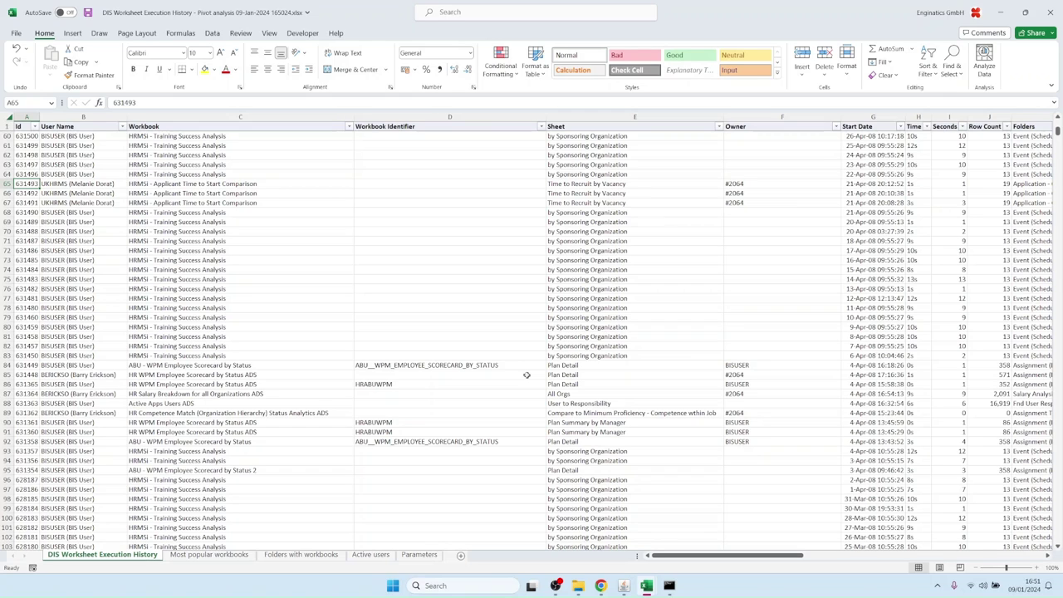
# Review the Active users and Most popular workbooks pivot sheets, including the execution counts for HRMSi - Training Success Analysis and its sheets.
pyautogui.click(369, 555)
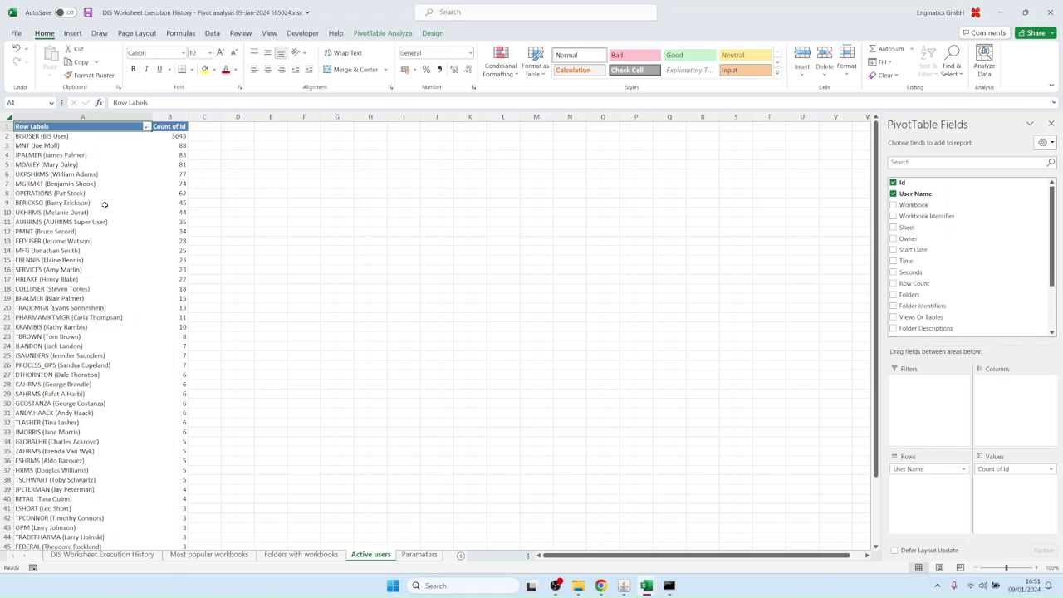
pyautogui.click(232, 557)
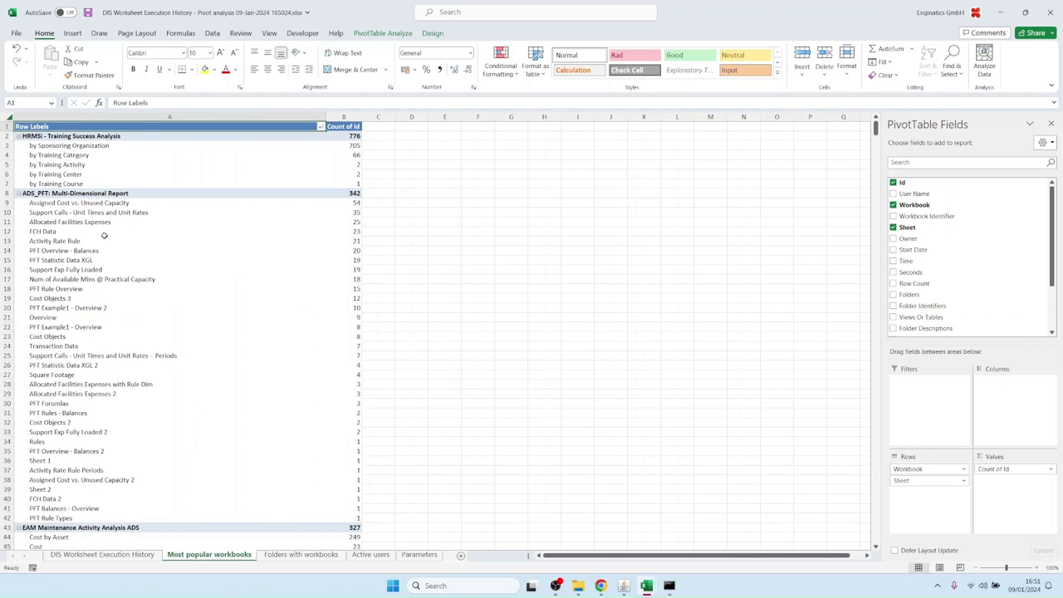
pyautogui.moveTo(64, 147); pyautogui.dragTo(60, 184)
pyautogui.click(59, 138)
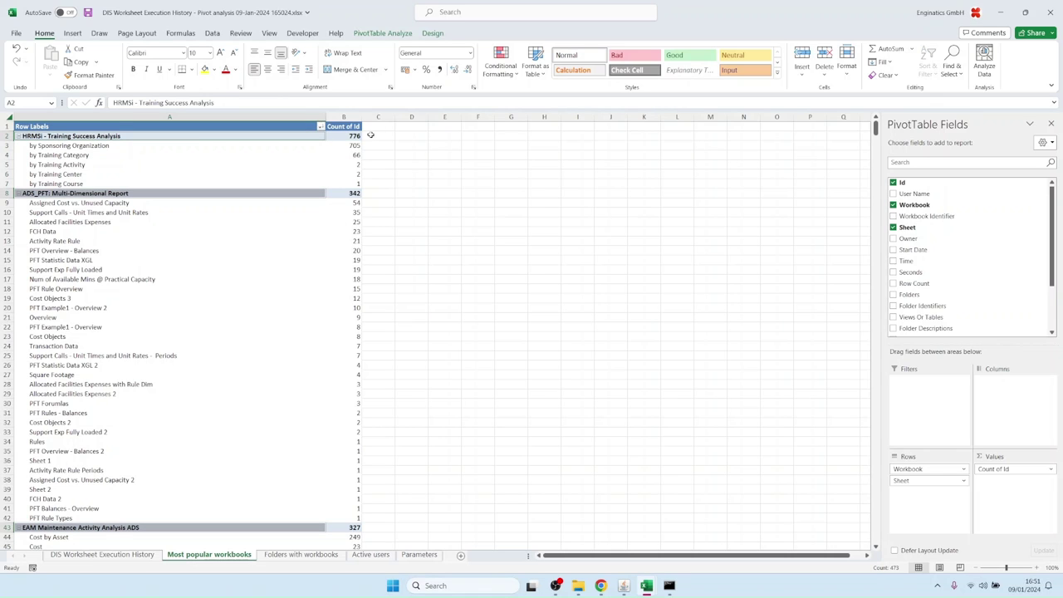
pyautogui.moveTo(65, 146); pyautogui.dragTo(59, 185)
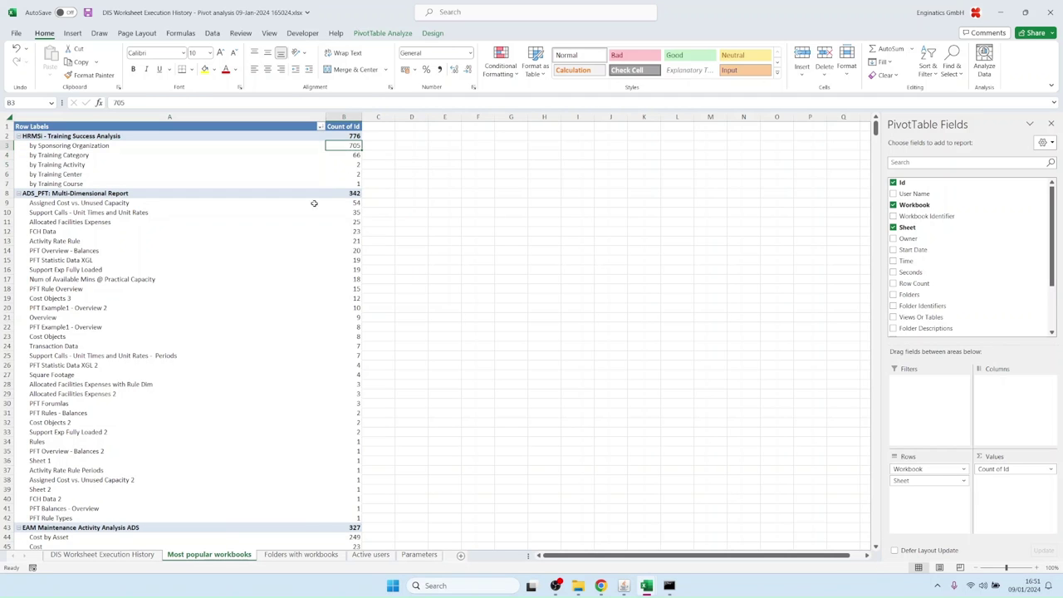
# On the Folders with workbooks sheet, narrow column A so that the Count of Id column fits in view.
pyautogui.click(300, 554)
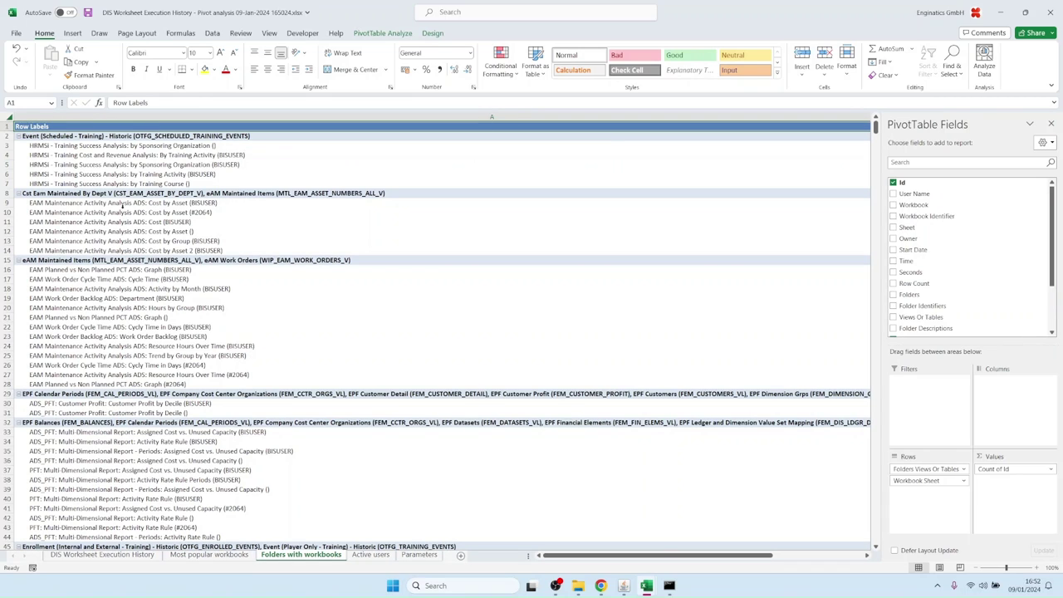
pyautogui.click(240, 118)
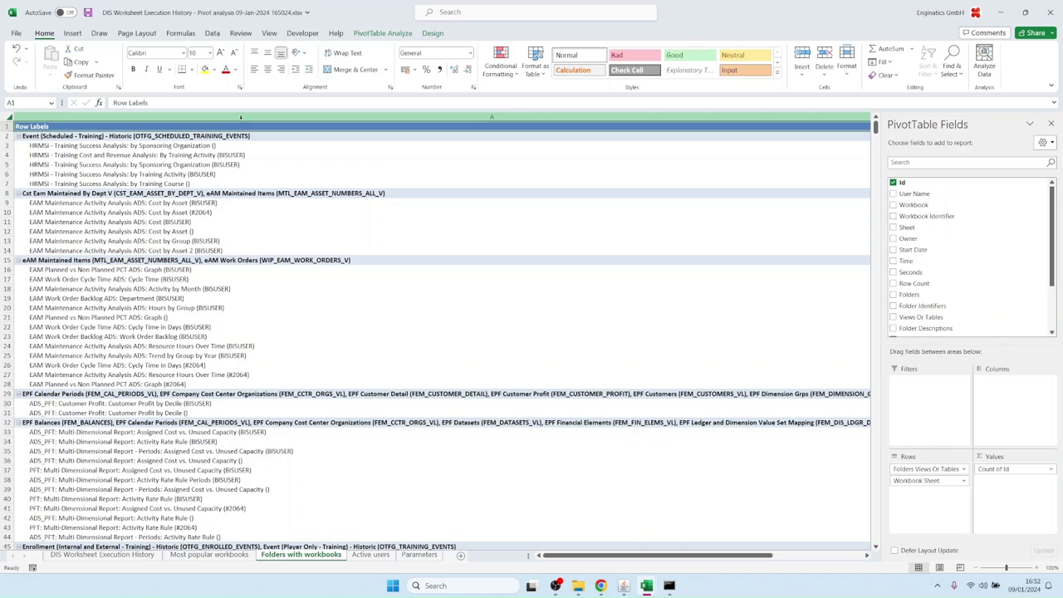
pyautogui.rightClick(240, 118)
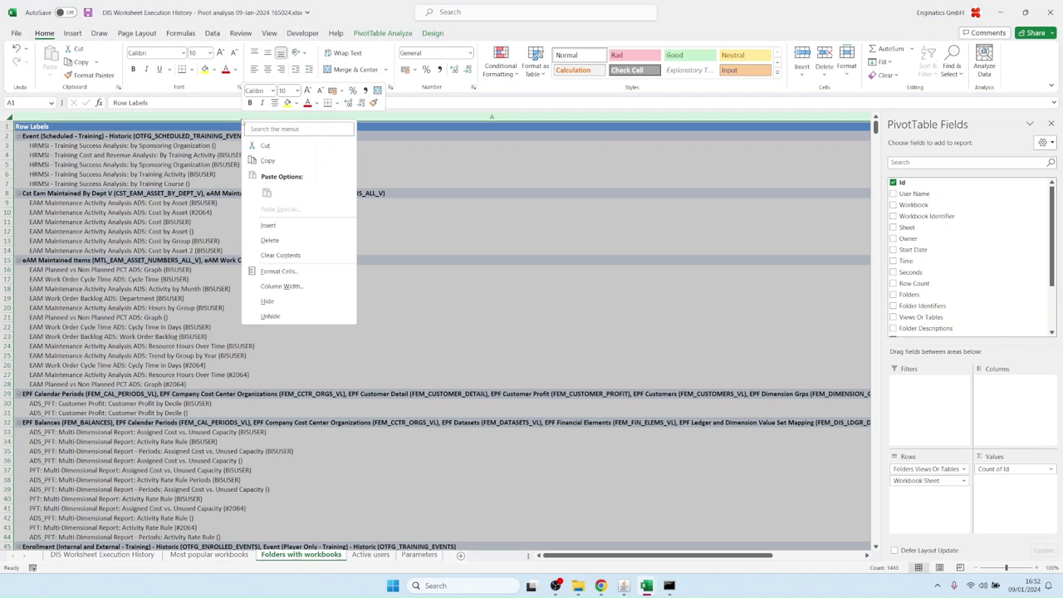
pyautogui.click(280, 287)
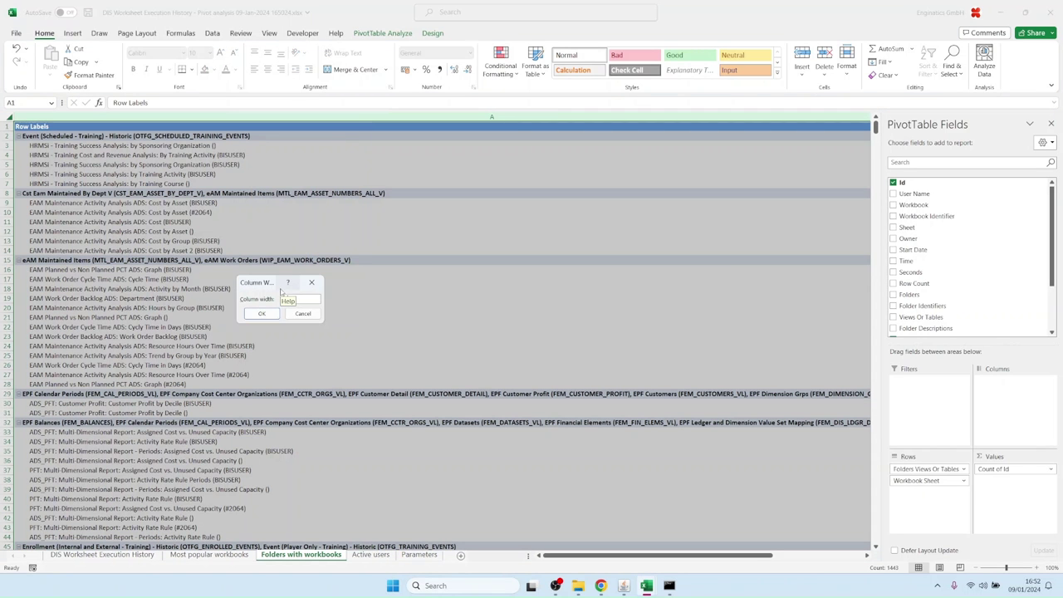
pyautogui.press('Return')
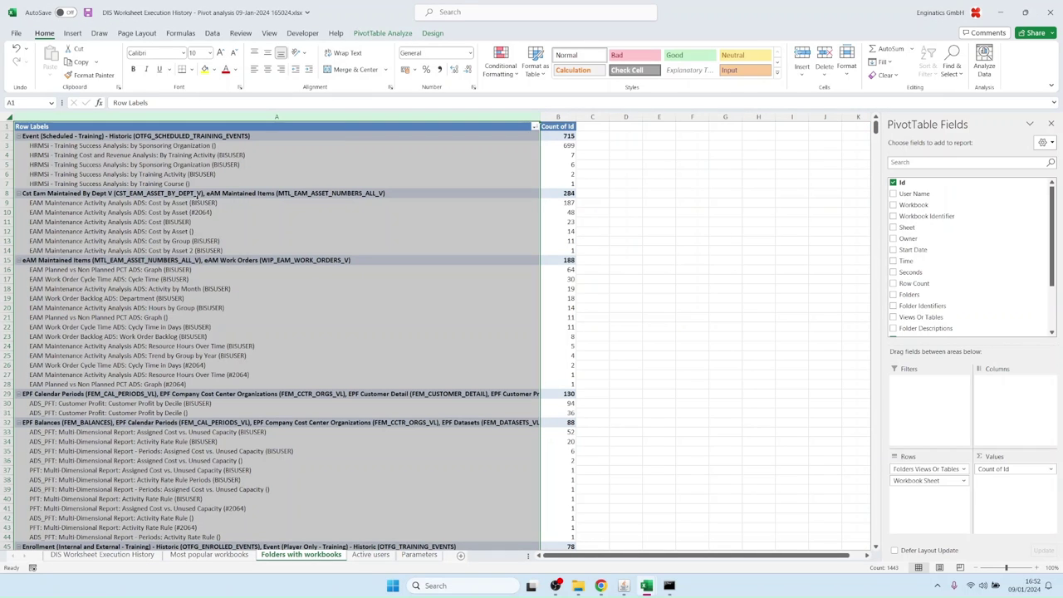
# Examine the Event (Scheduled - Training) - Historic folder entry and the HRMSi worksheets listed beneath it.
pyautogui.click(79, 136)
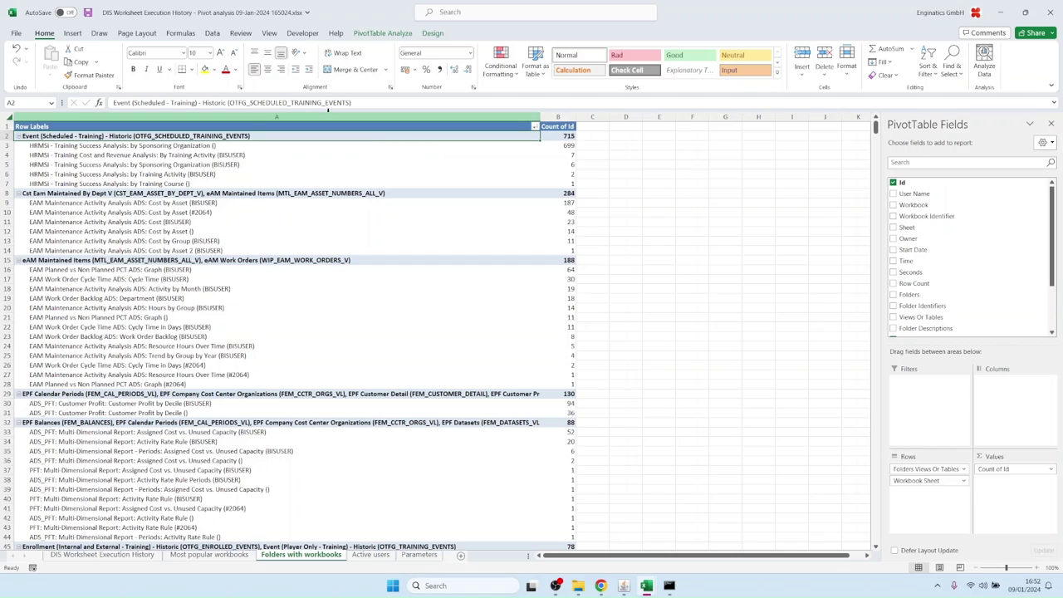
pyautogui.click(154, 118)
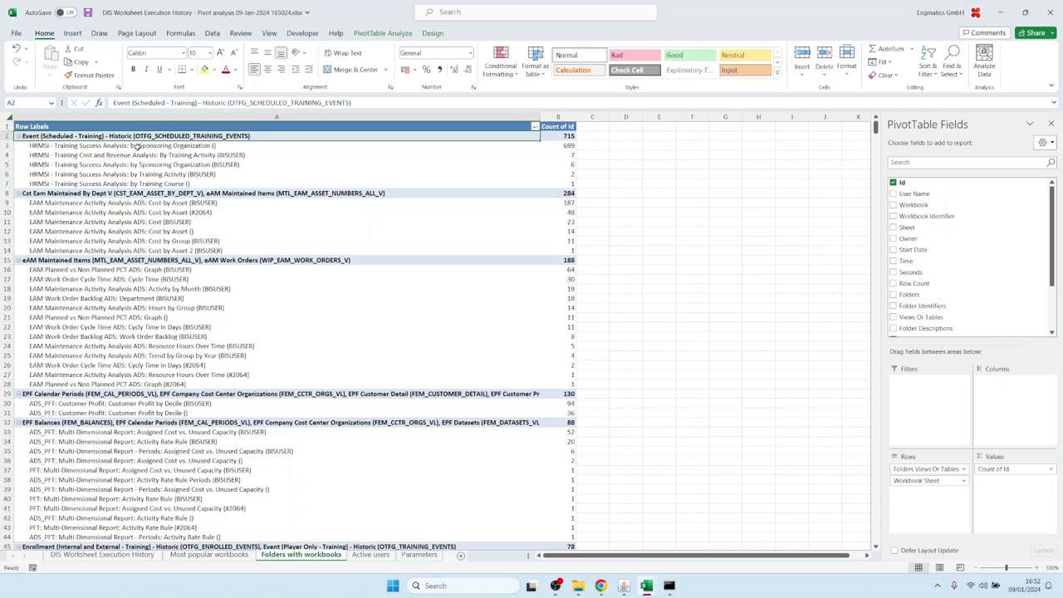
pyautogui.moveTo(49, 145); pyautogui.dragTo(49, 184)
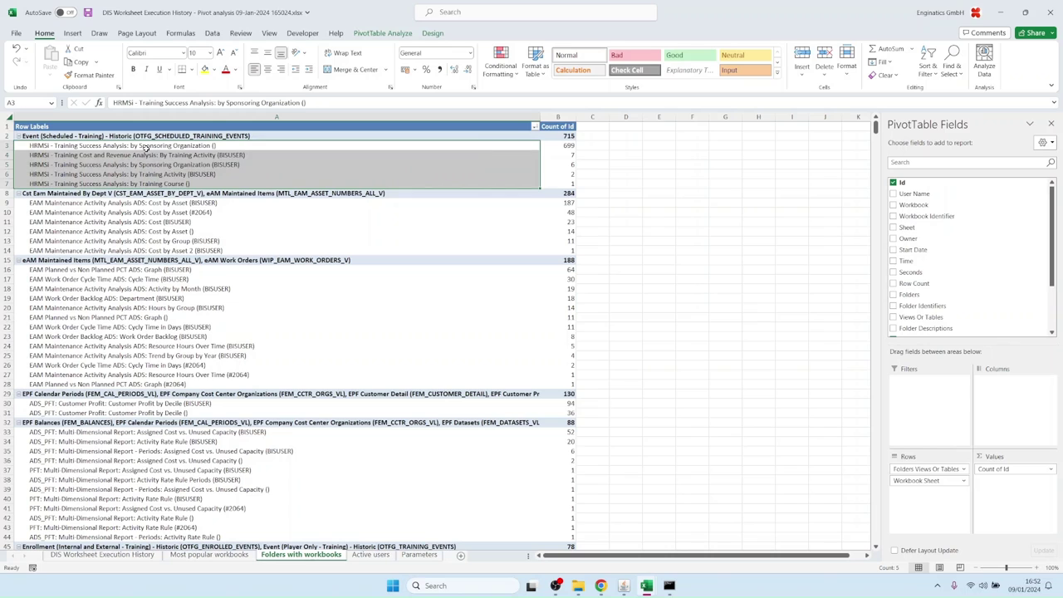
pyautogui.click(143, 146)
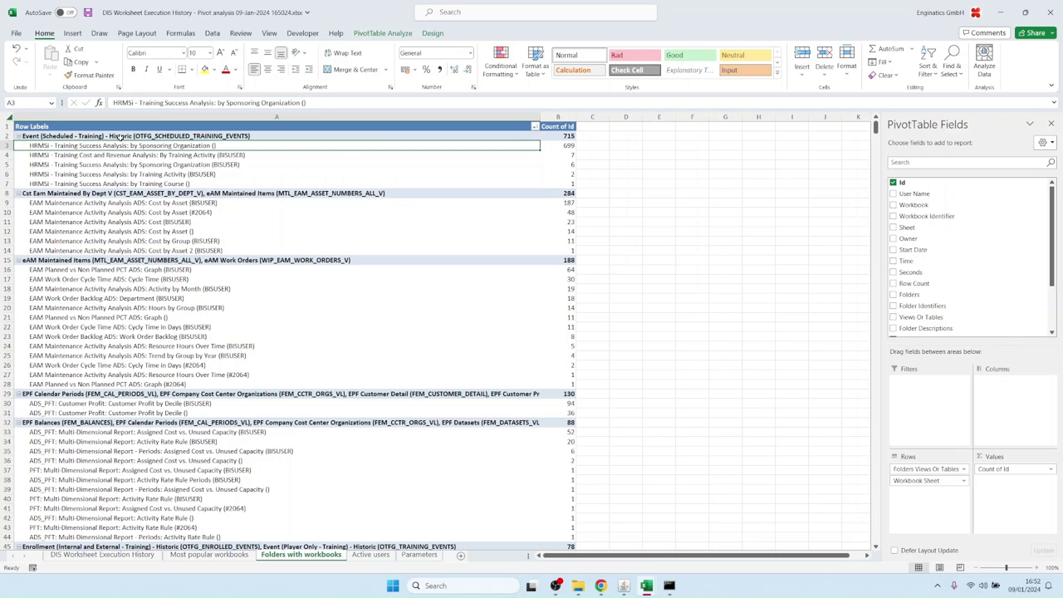
pyautogui.click(117, 136)
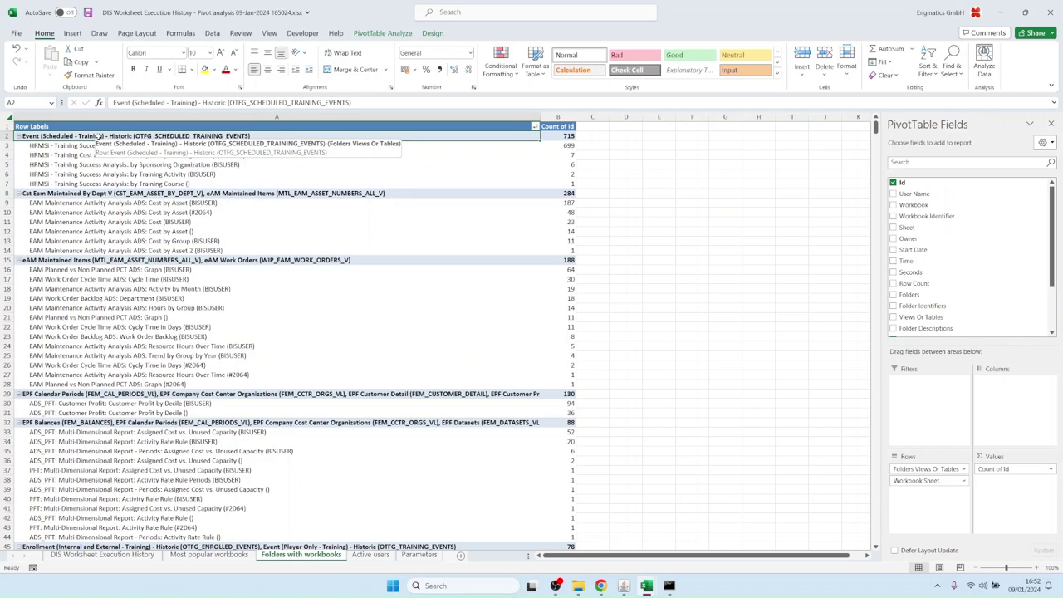
pyautogui.moveTo(64, 146); pyautogui.dragTo(70, 183)
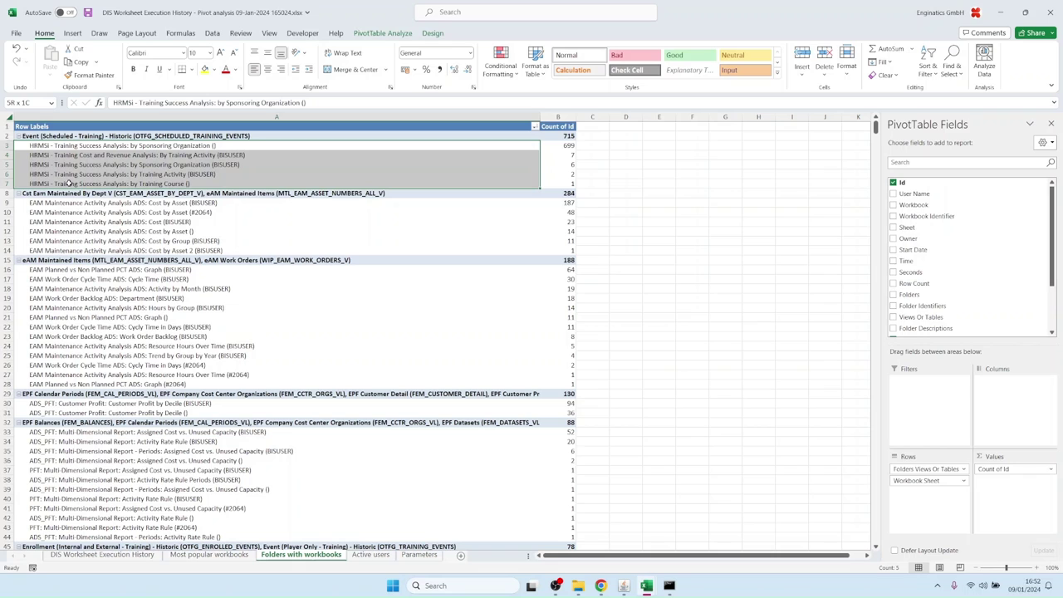
pyautogui.click(65, 136)
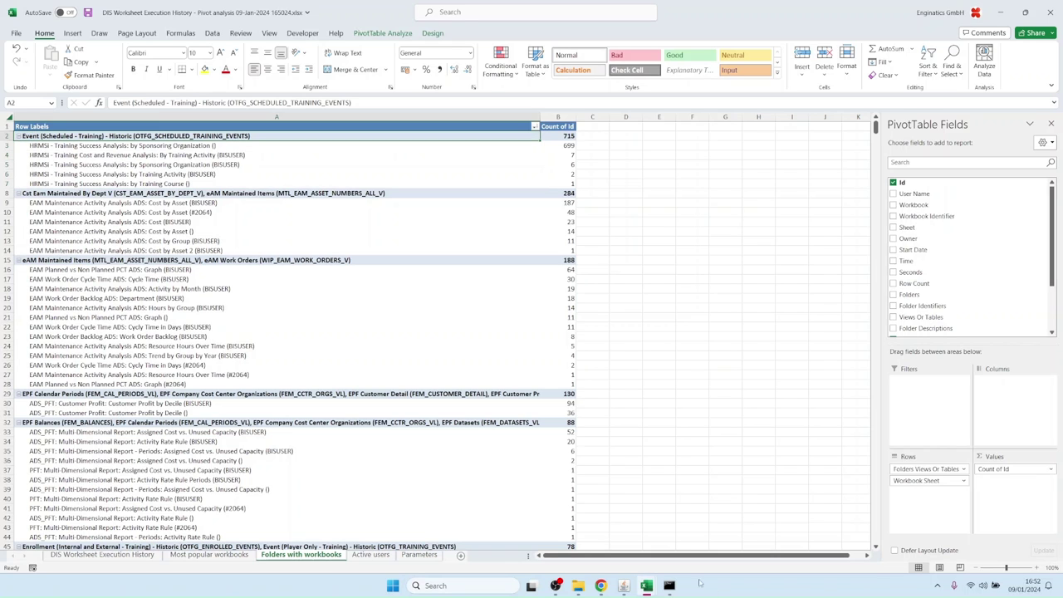
# Check the exported files in the disco_test folder and delete its diagnostic logs from the Command Prompt with del *.log.
pyautogui.click(579, 586)
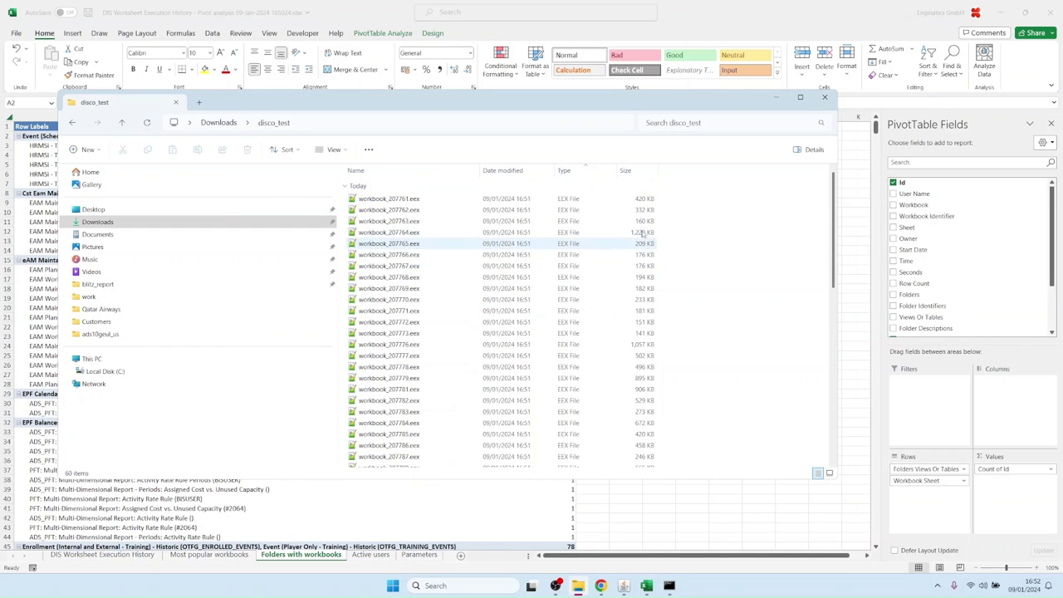
pyautogui.scroll(-5, 641, 390)
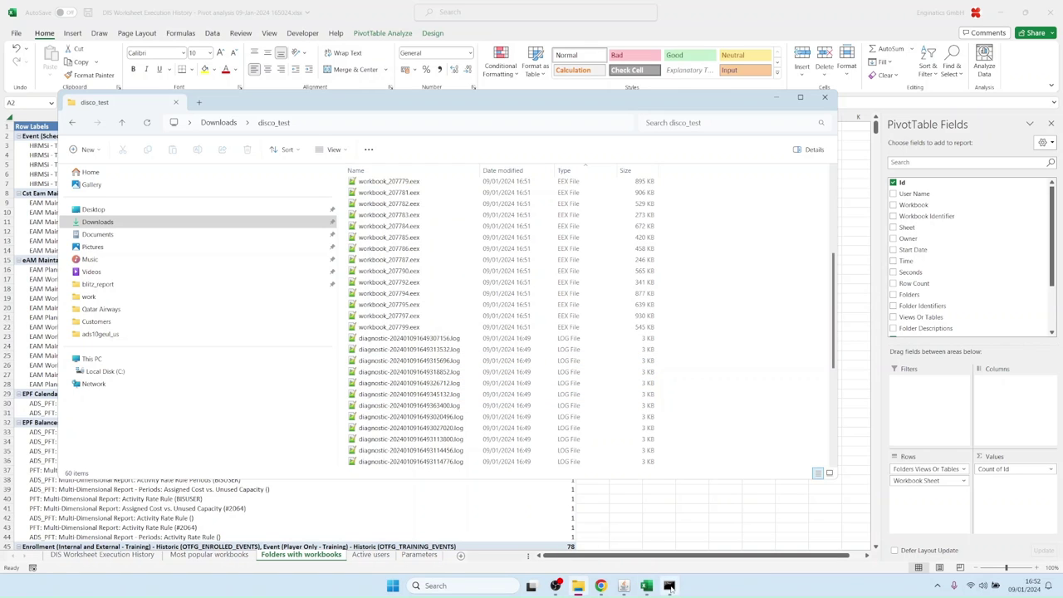
pyautogui.click(669, 586)
pyautogui.click(214, 236)
pyautogui.press('Escape')
pyautogui.write('del *.l')
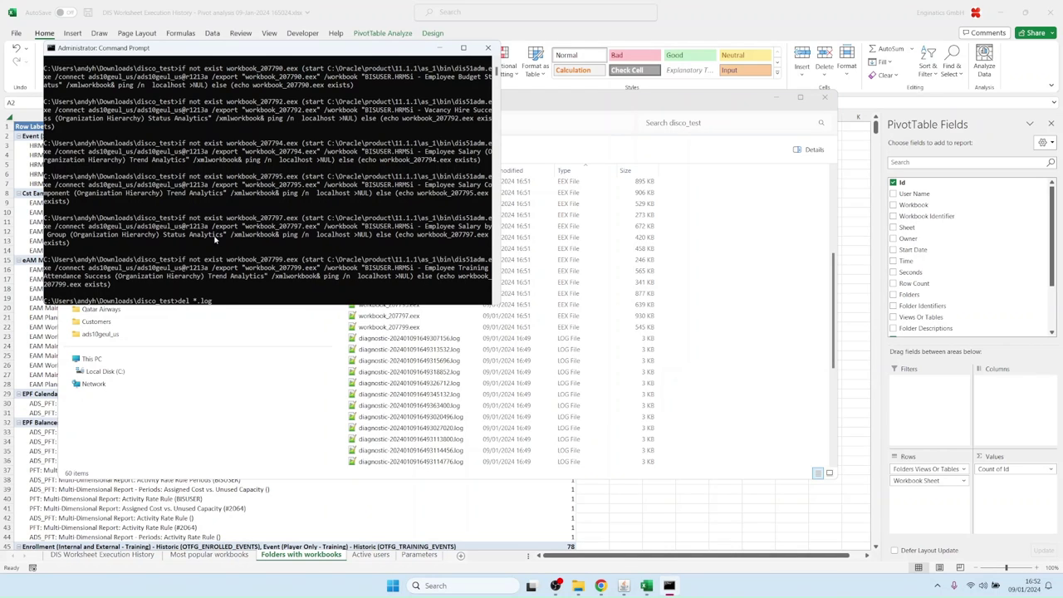
pyautogui.write('og')
pyautogui.press('Return')
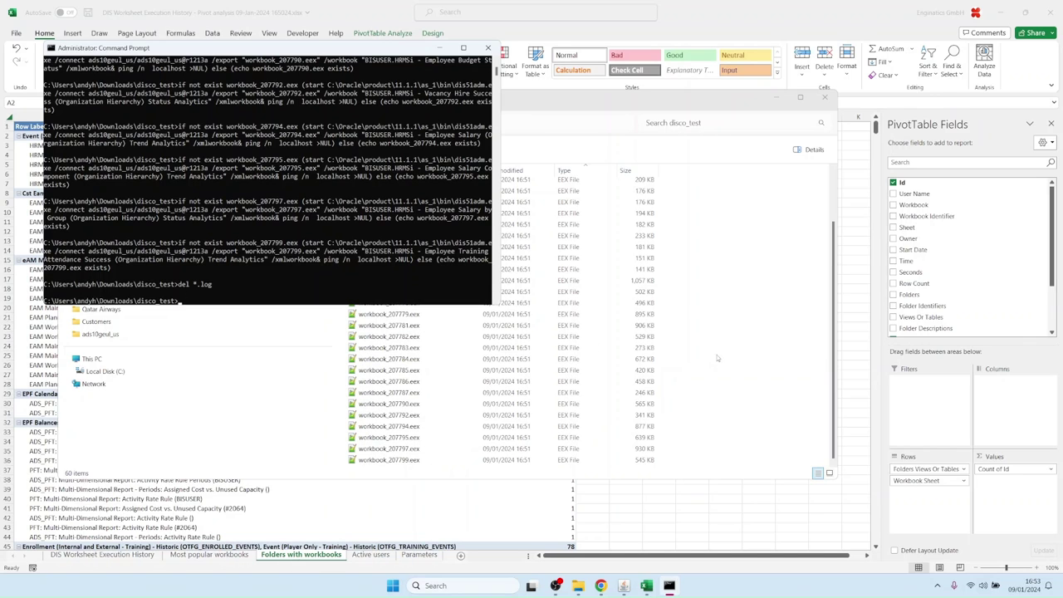
# Review the workbook .eex files remaining in the disco_test folder.
pyautogui.click(743, 346)
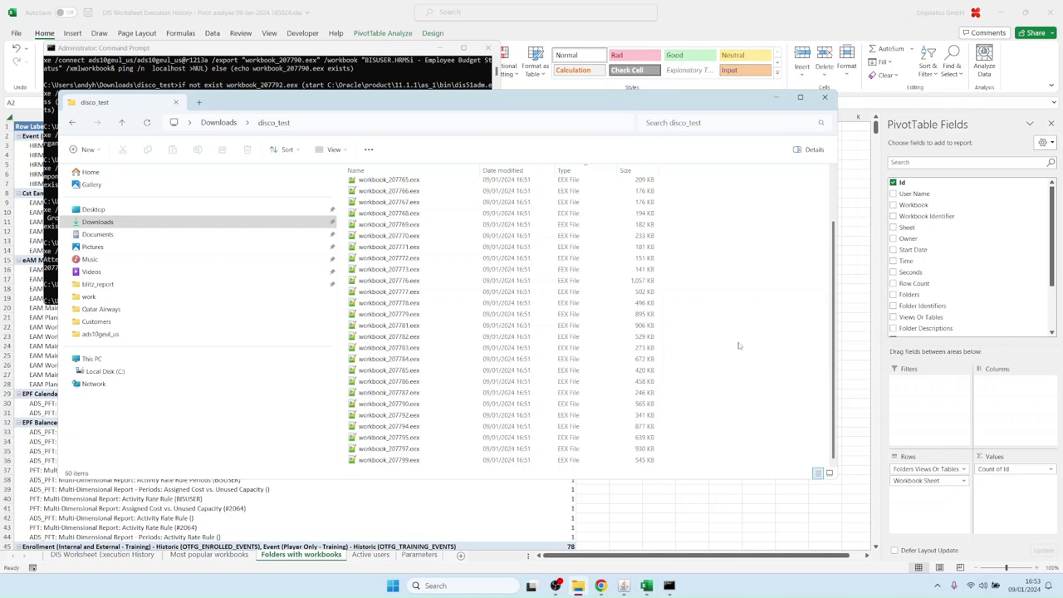
pyautogui.click(226, 74)
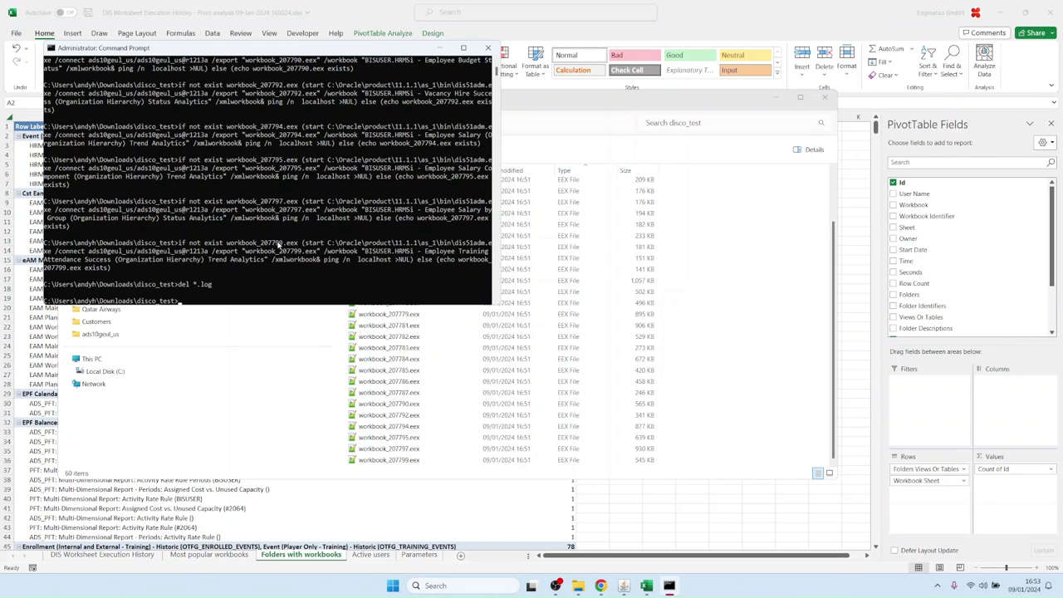
pyautogui.click(764, 361)
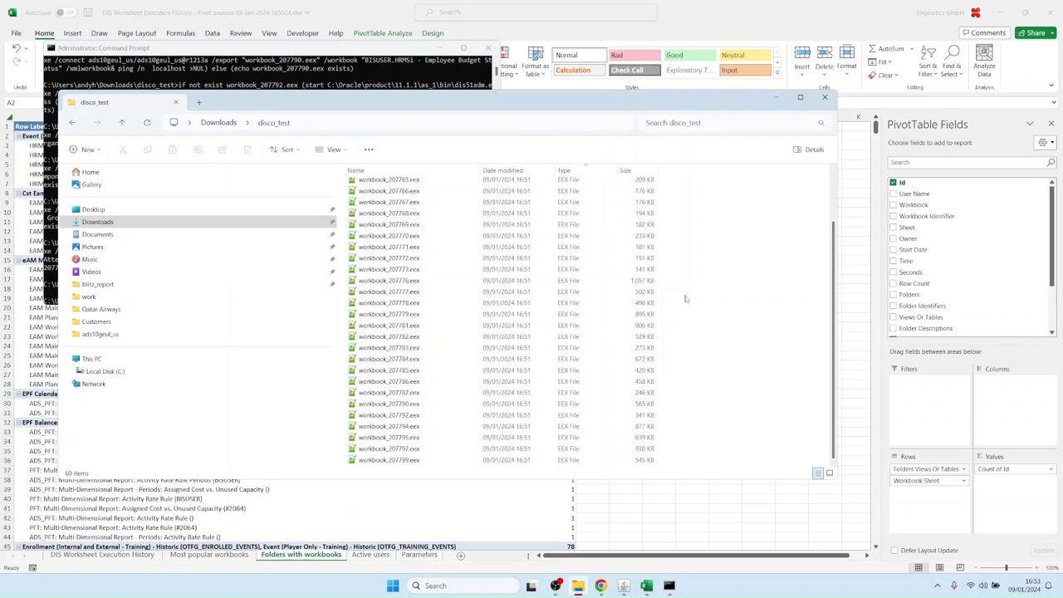
pyautogui.hotkey('ctrl', 'a')
pyautogui.click(397, 290)
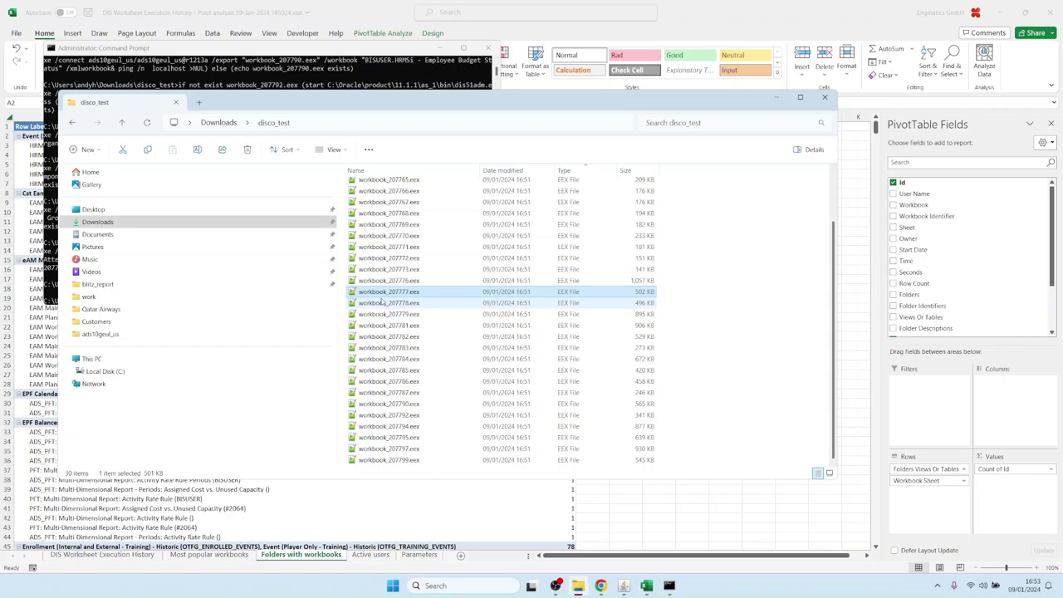
# Compress all workbook .eex files in the Downloads folder ads10geul_us into a zip archive named workbooks.zip.
pyautogui.click(219, 122)
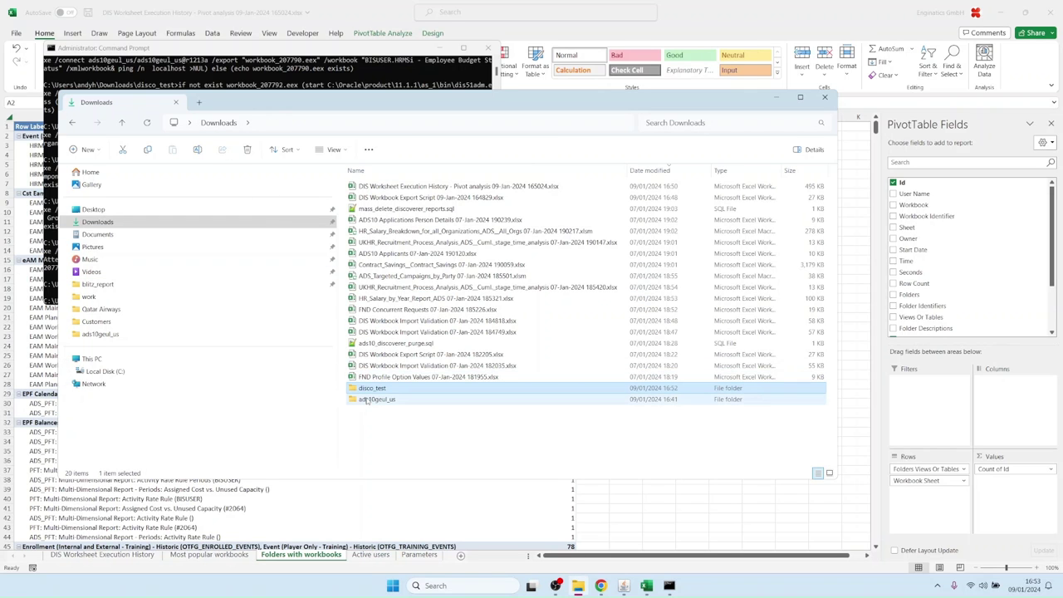
pyautogui.doubleClick(365, 400)
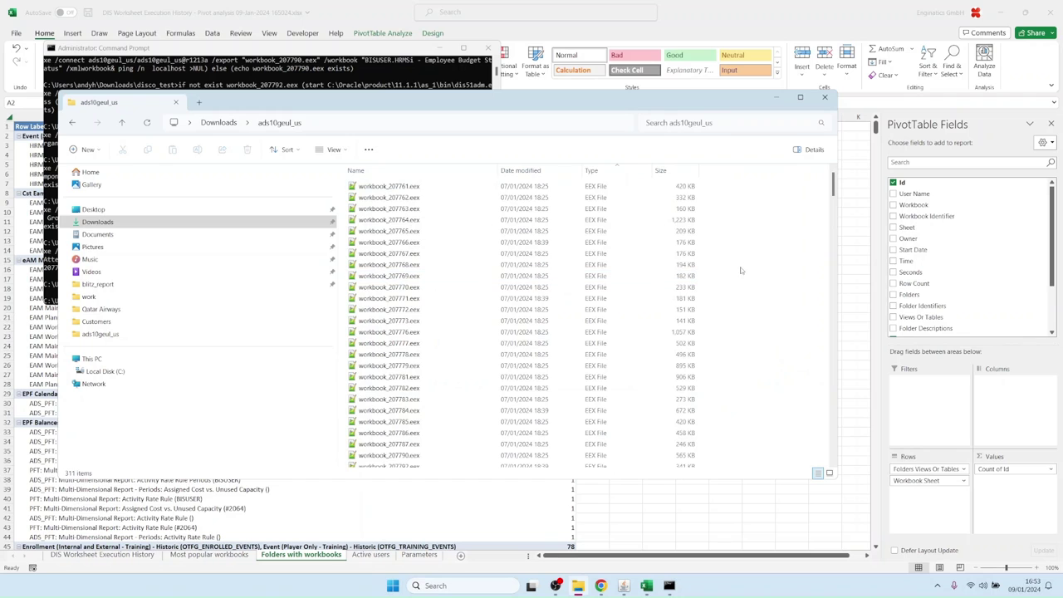
pyautogui.hotkey('ctrl', 'a')
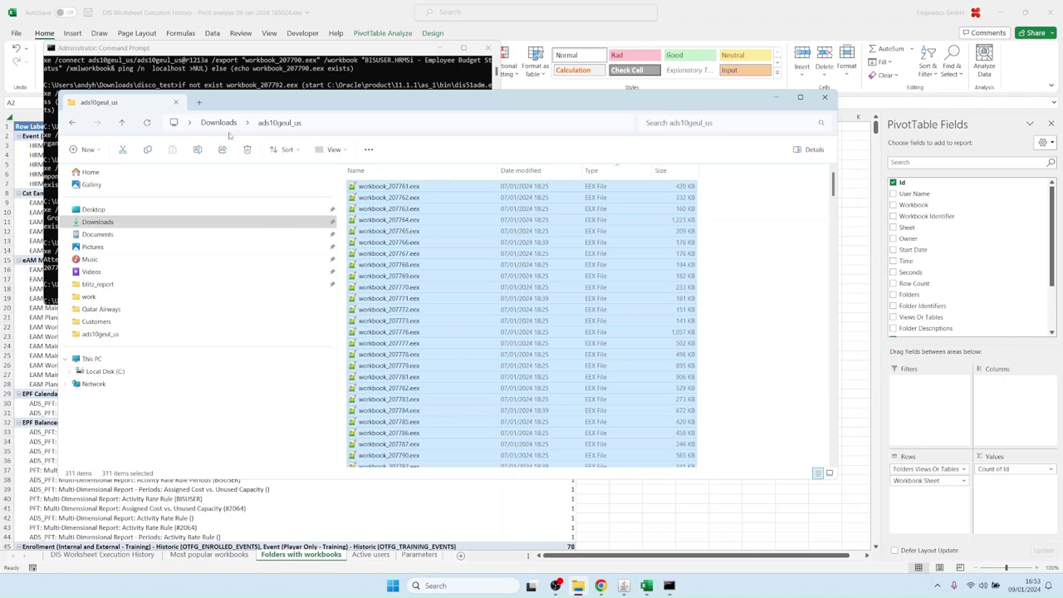
pyautogui.rightClick(404, 221)
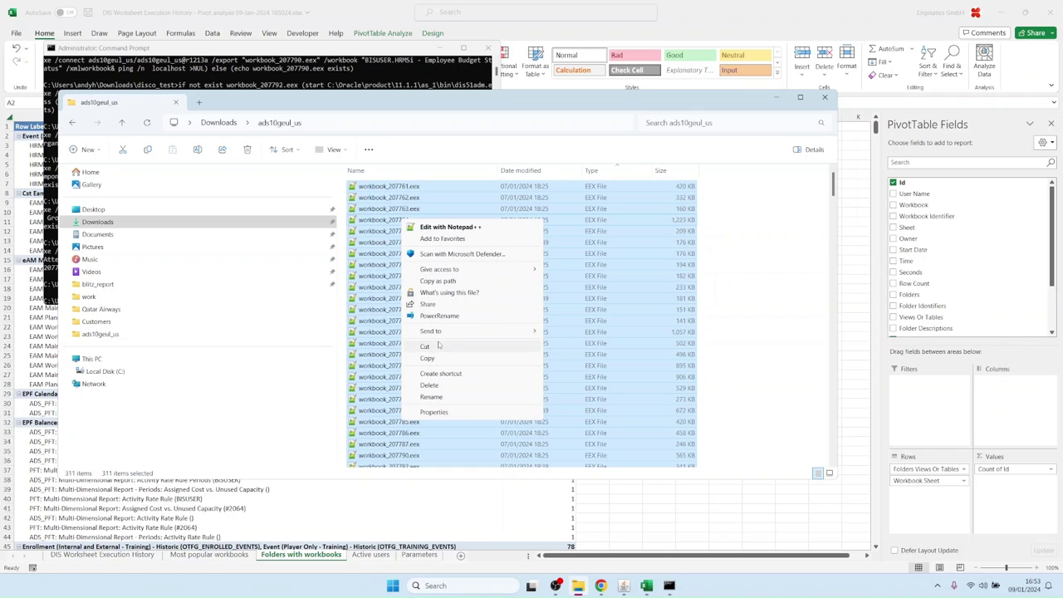
pyautogui.moveTo(455, 332)
pyautogui.click(549, 346)
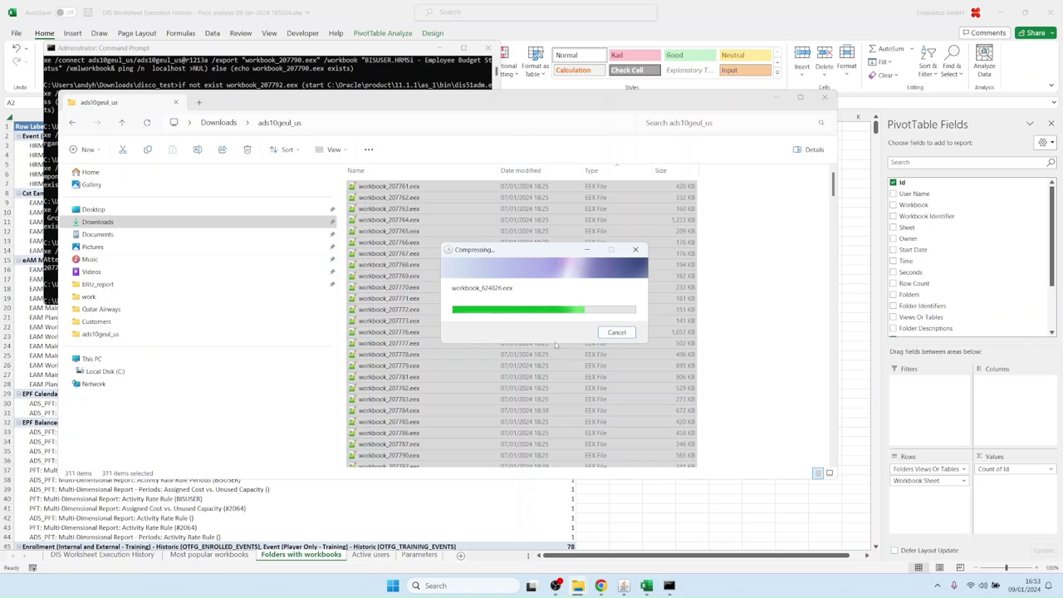
pyautogui.write('workbooks')
pyautogui.press('Return')
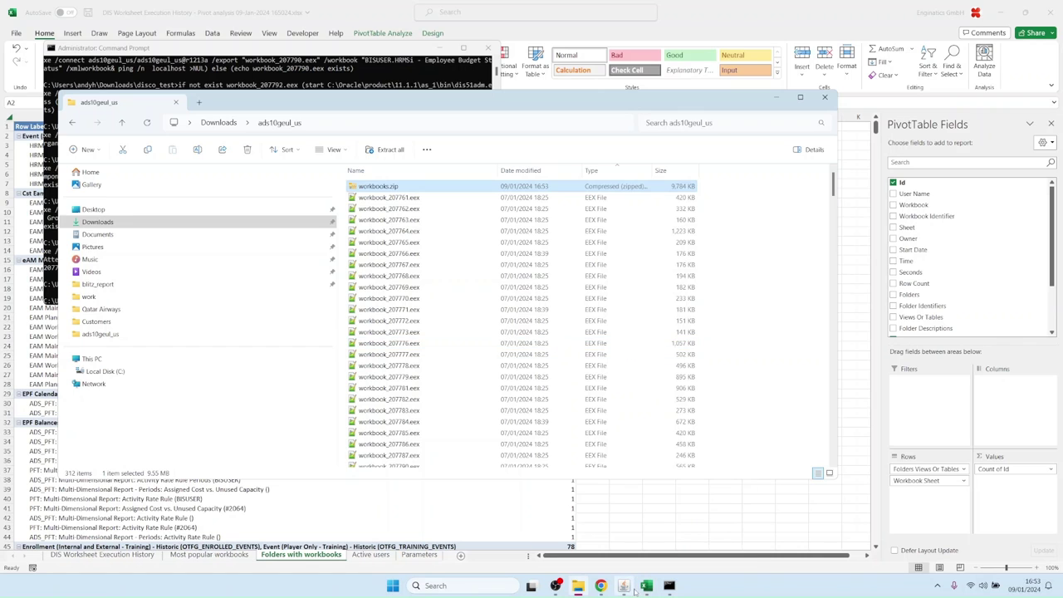
# In Oracle Applications, open the Blitz Report setup and start an import using the XML Upload type.
pyautogui.click(623, 586)
pyautogui.click(243, 56)
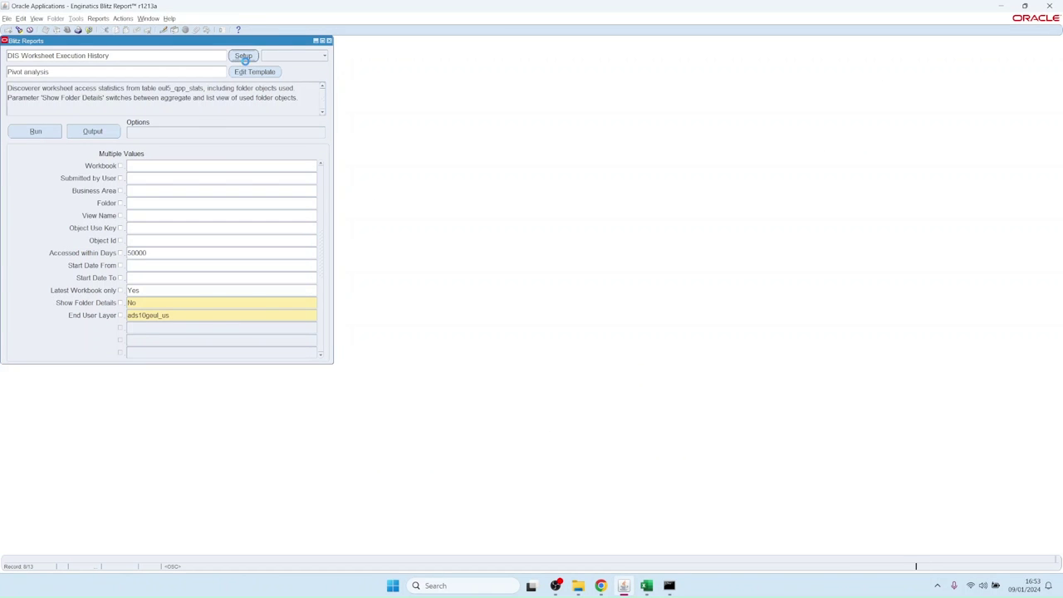
pyautogui.click(74, 20)
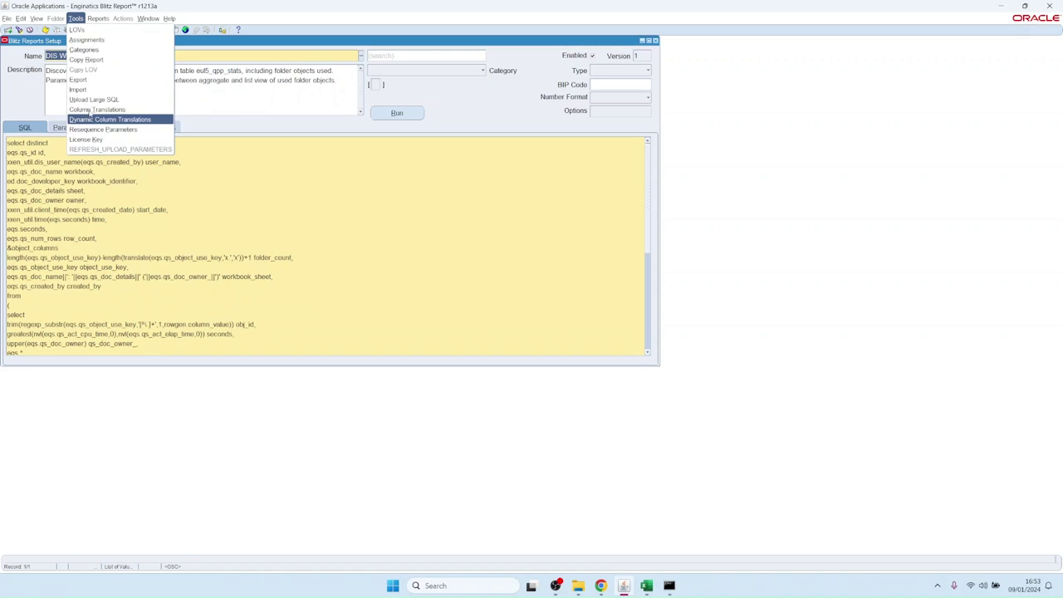
pyautogui.click(86, 89)
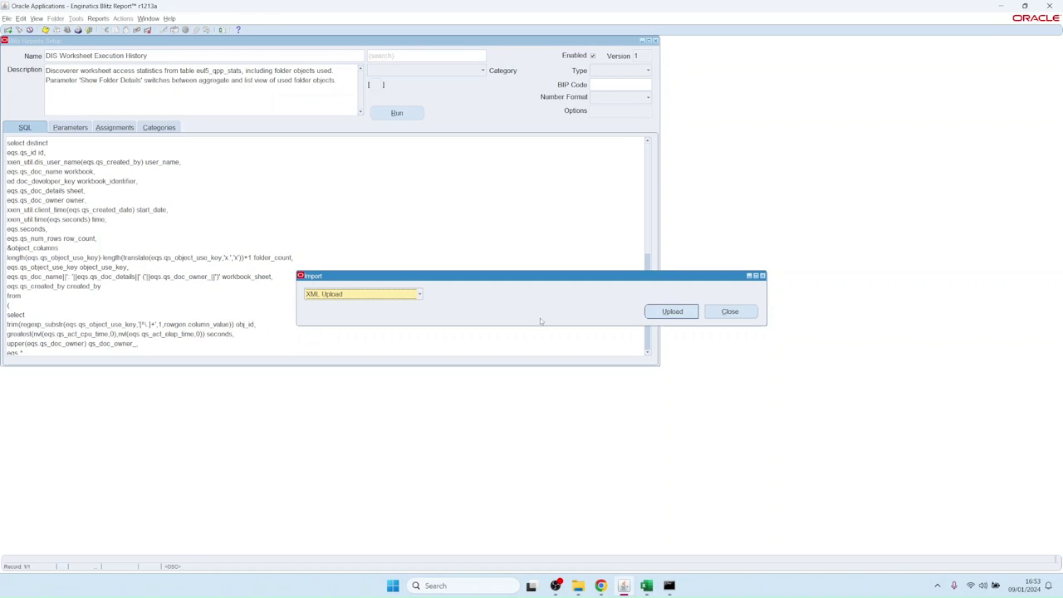
pyautogui.click(421, 295)
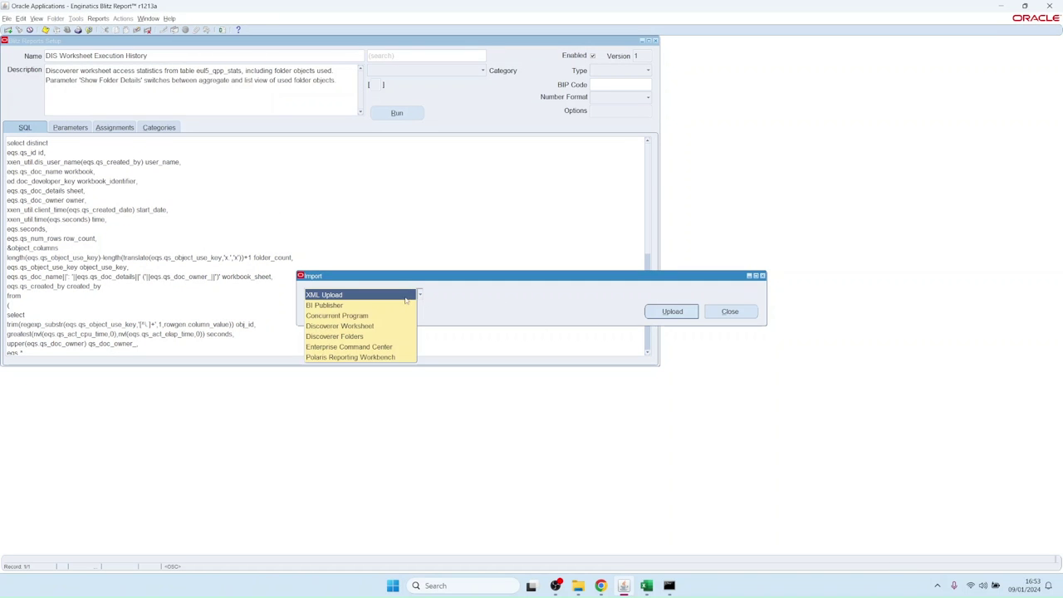
pyautogui.click(671, 311)
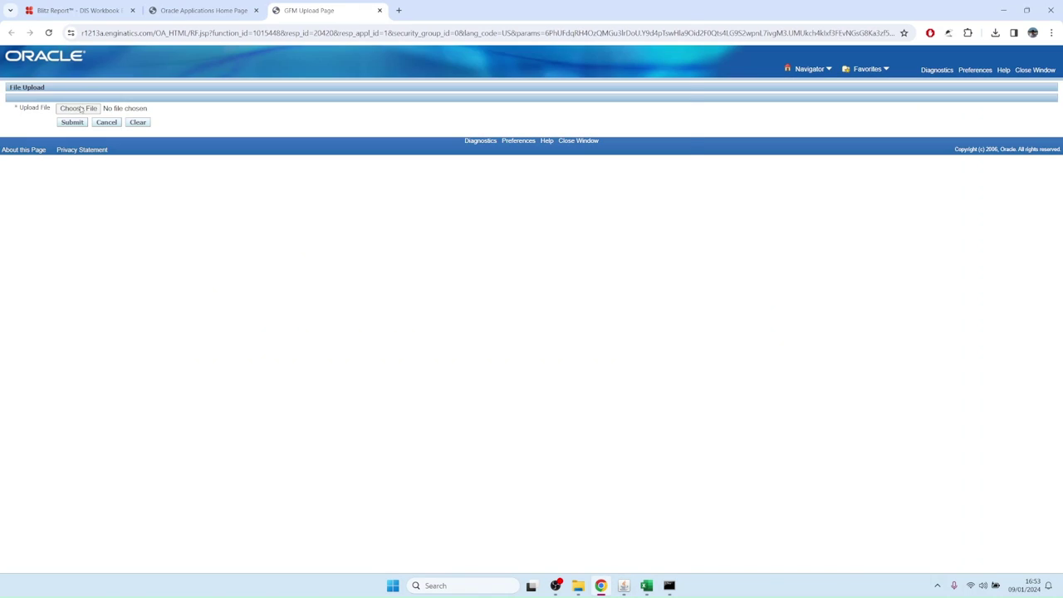
# Submit workbooks.zip from the ads10geul_us folder as the upload file, close the upload page and return to Oracle Applications.
pyautogui.click(91, 108)
pyautogui.click(218, 94)
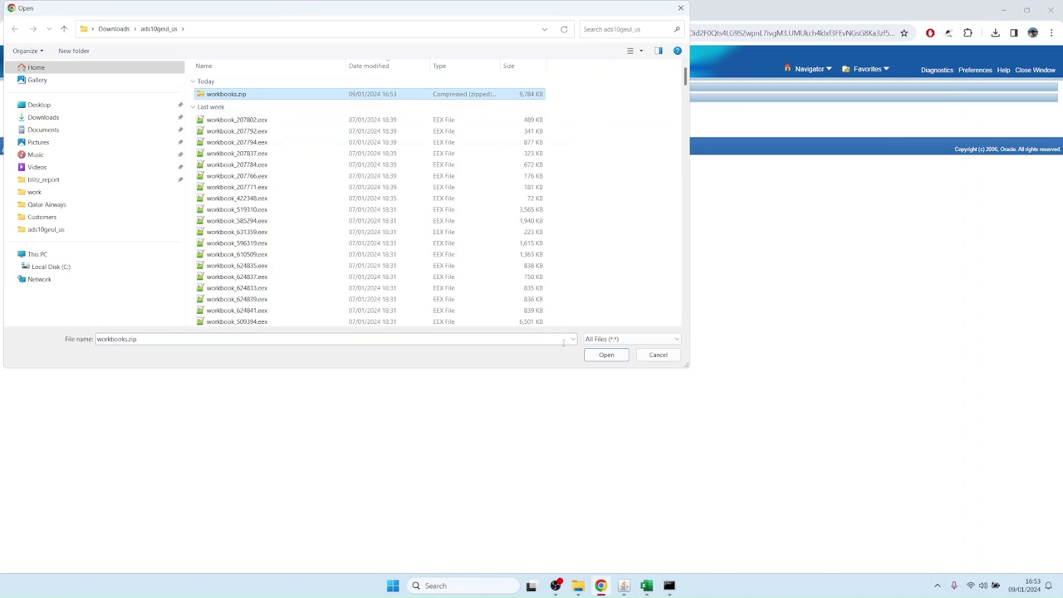
pyautogui.click(606, 354)
pyautogui.click(60, 122)
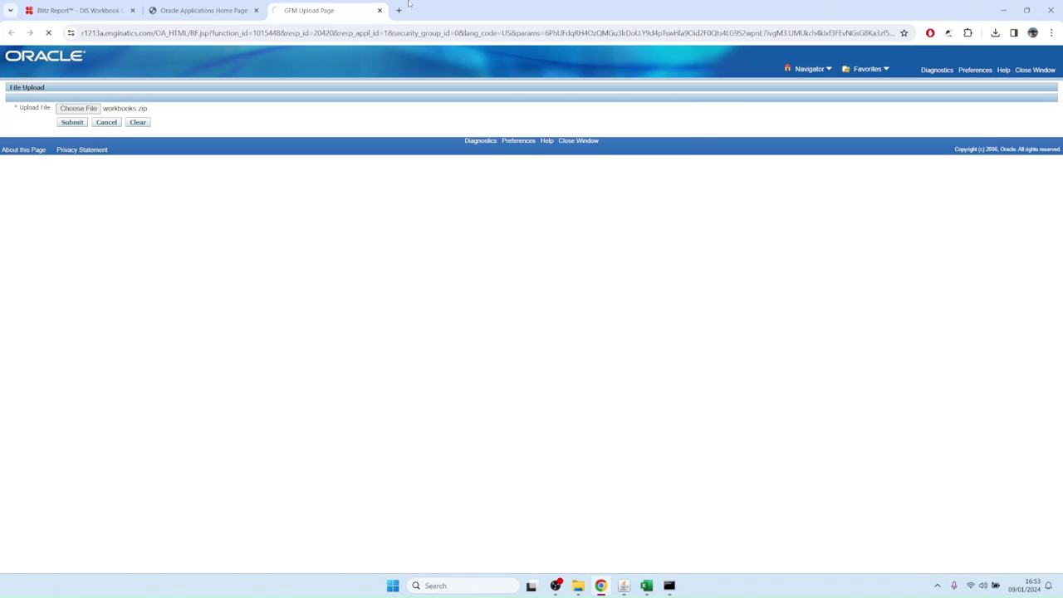
pyautogui.click(379, 11)
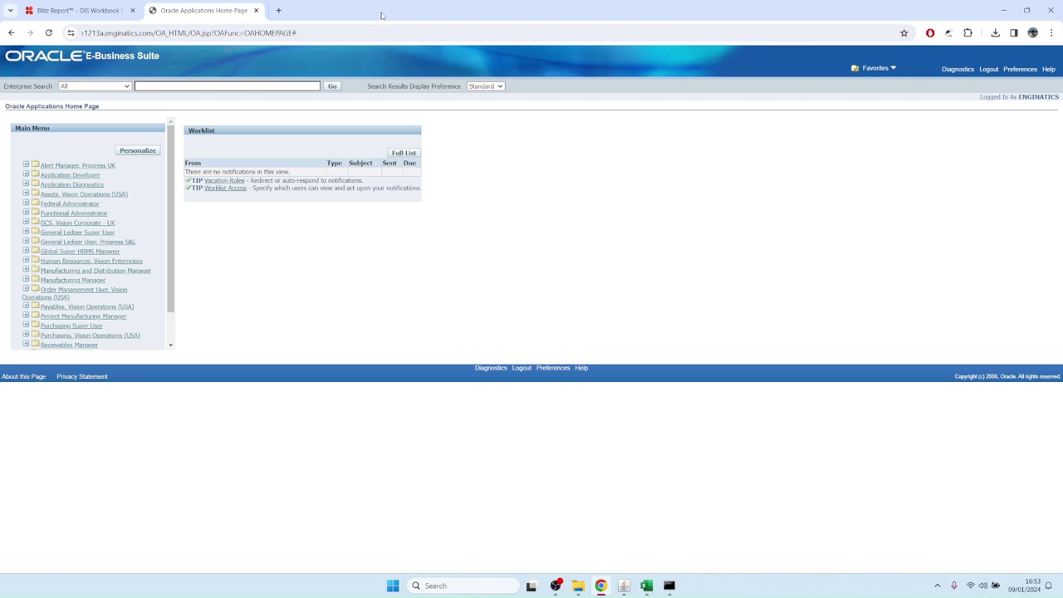
pyautogui.click(623, 585)
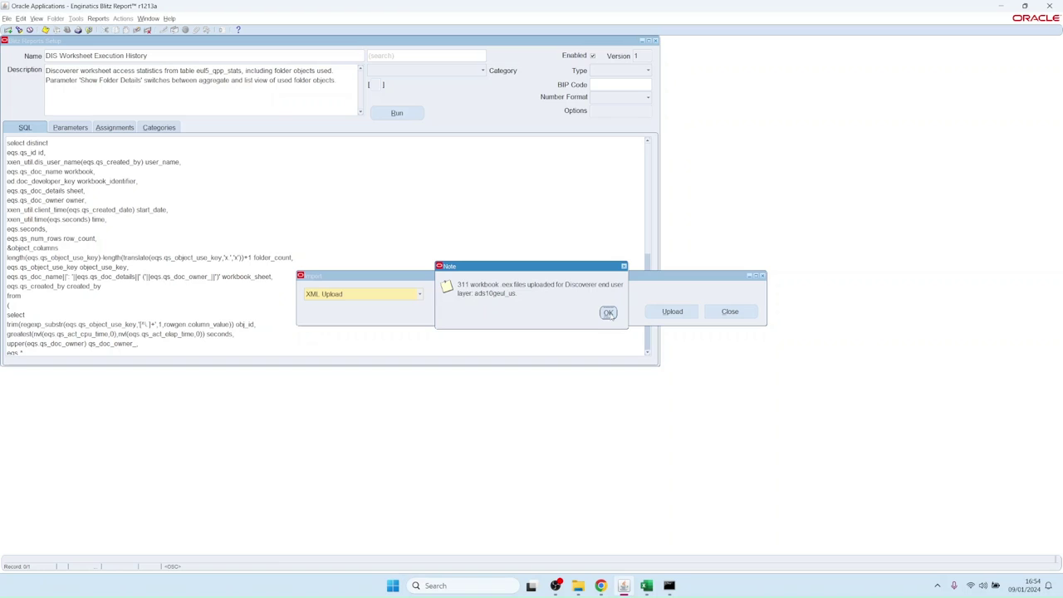
# Acknowledge the workbook upload and start a new concurrent request for the Blitz Report Discoverer Import program.
pyautogui.click(609, 313)
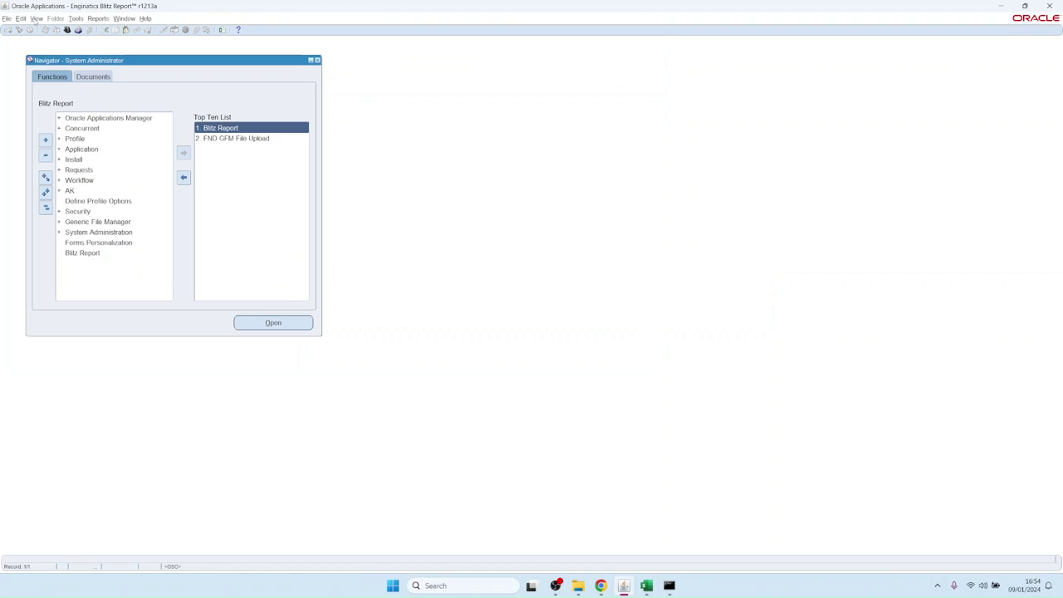
pyautogui.click(37, 18)
pyautogui.click(43, 139)
pyautogui.click(89, 284)
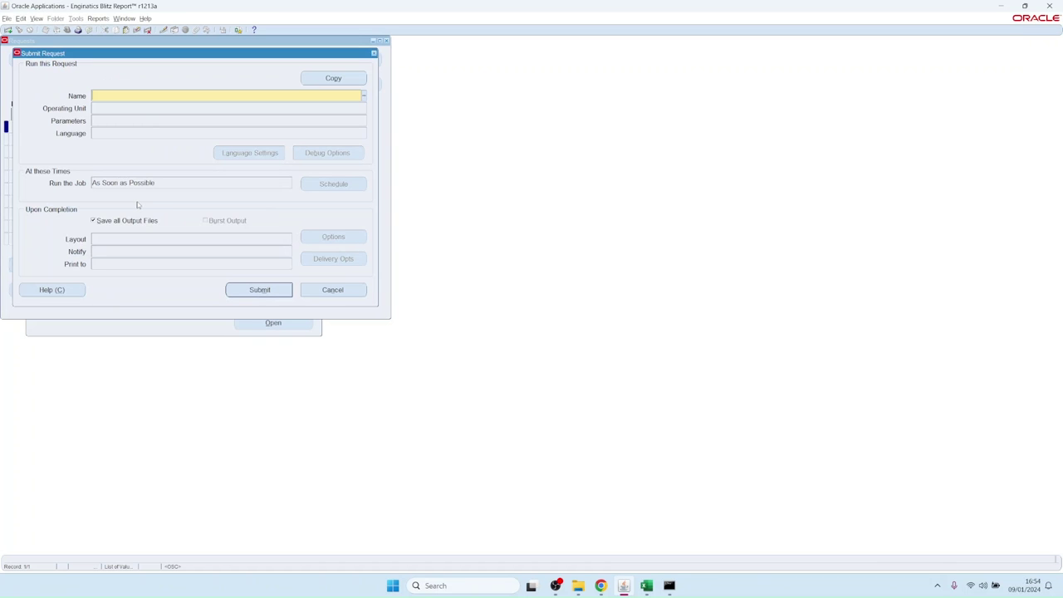
pyautogui.write('Blitz%')
pyautogui.press('Tab')
pyautogui.press('Down')
pyautogui.press('Down')
pyautogui.press('Return')
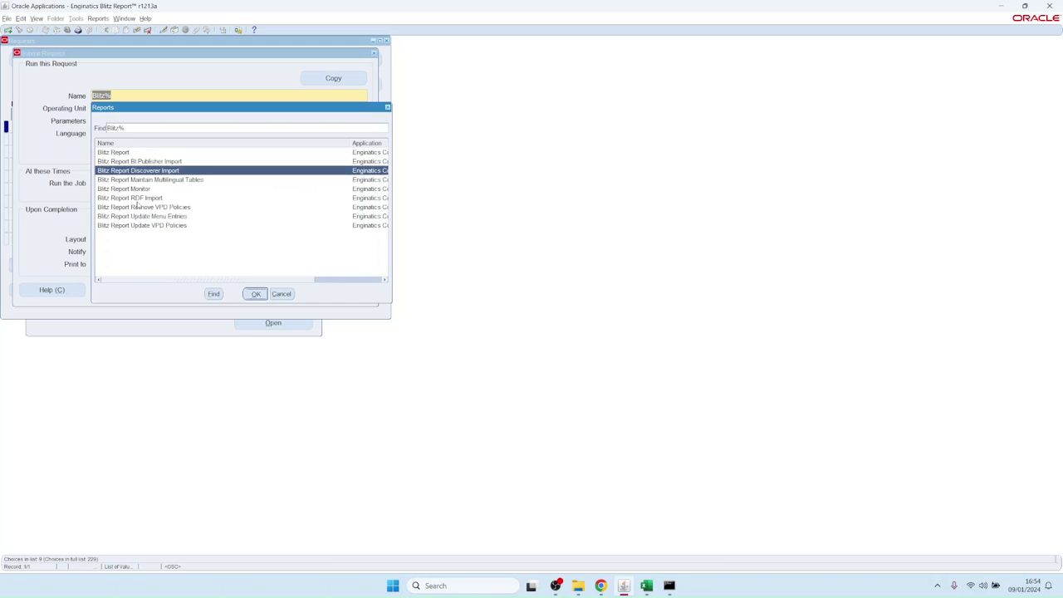
# Clear History Days, set History Date From to 01-JAN-2004 and Report Name Prefix to ADS10, and accept the import parameters.
pyautogui.doubleClick(450, 267)
pyautogui.press('BackSpace')
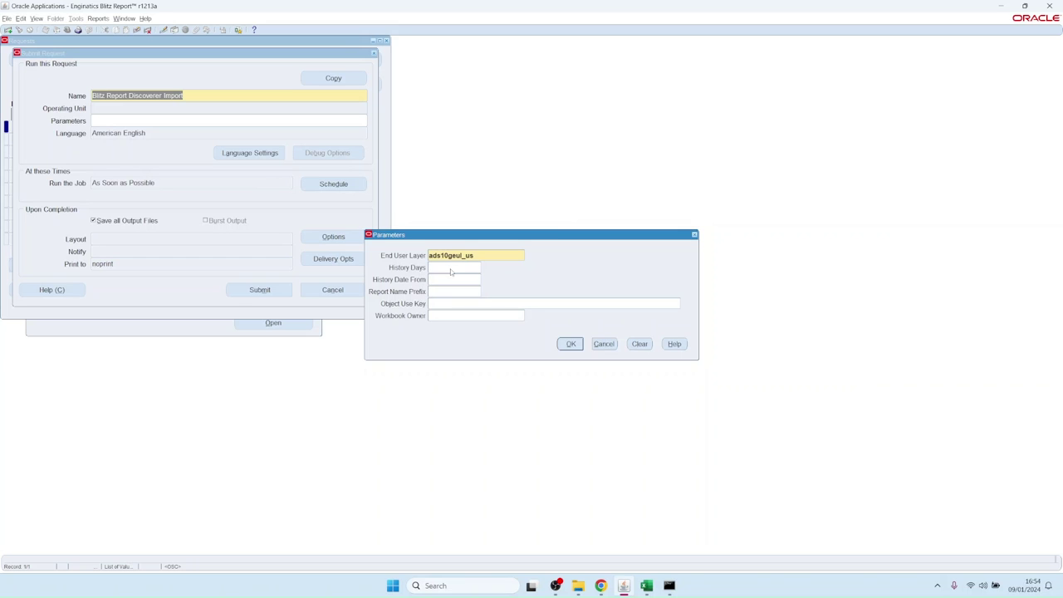
pyautogui.write('1jan04')
pyautogui.press('Tab')
pyautogui.write('ADS10')
pyautogui.click(570, 344)
# Submit the Discoverer import request without adding another, and check its progress in the list of requests.
pyautogui.click(257, 290)
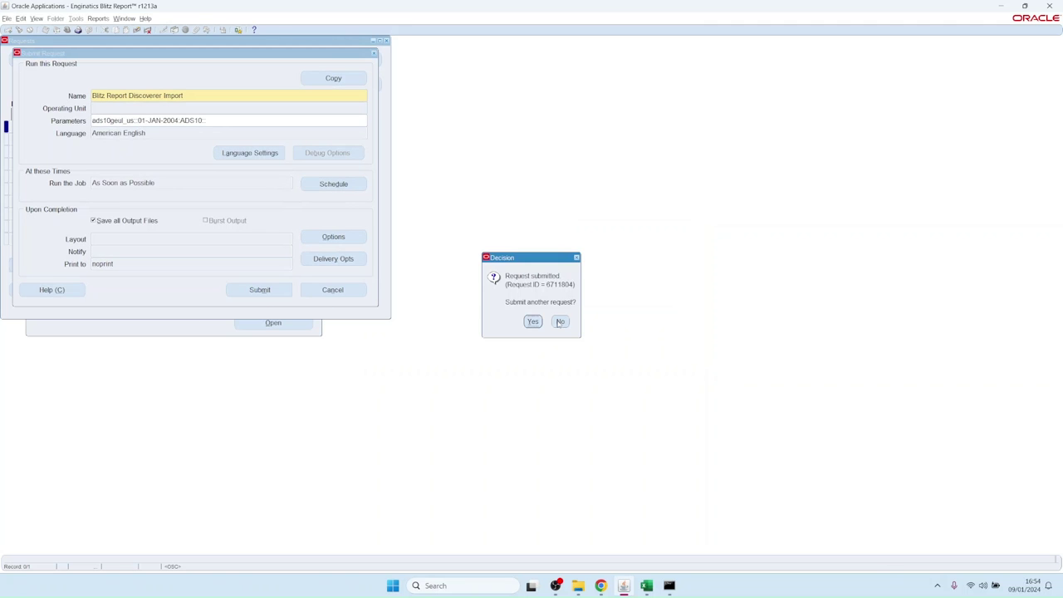
pyautogui.click(560, 321)
pyautogui.click(316, 284)
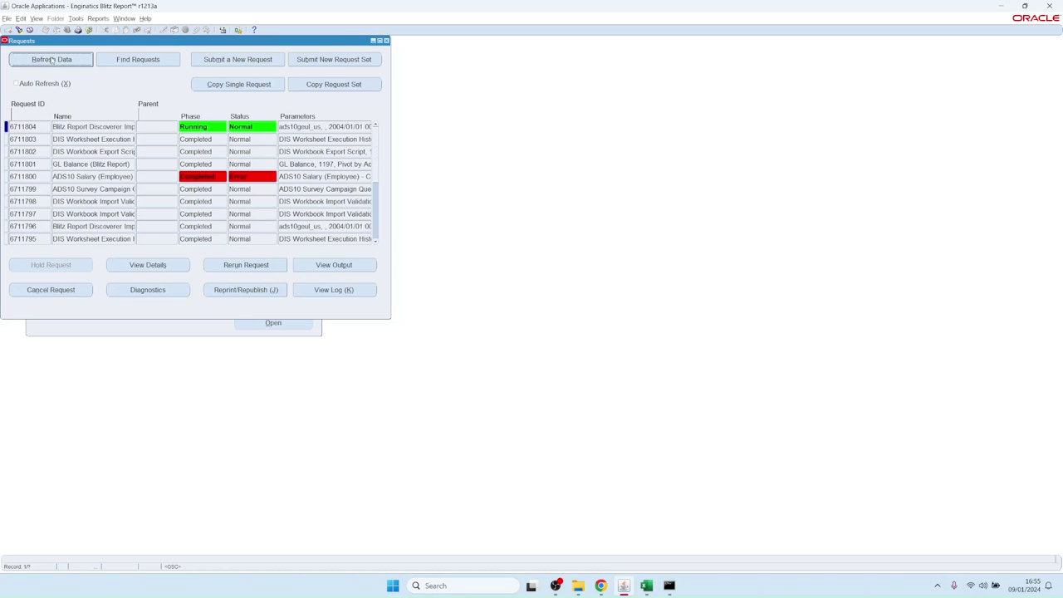
pyautogui.click(386, 40)
# Open Blitz Report and load the DIS Workbook Import Validation report.
pyautogui.doubleClick(235, 128)
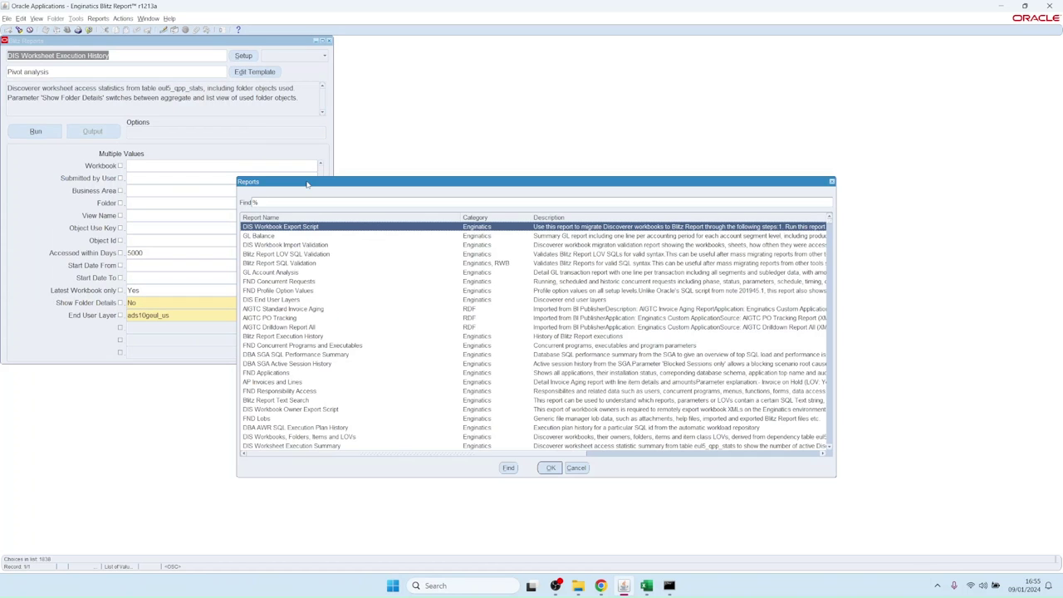
pyautogui.write('is')
pyautogui.press('Down')
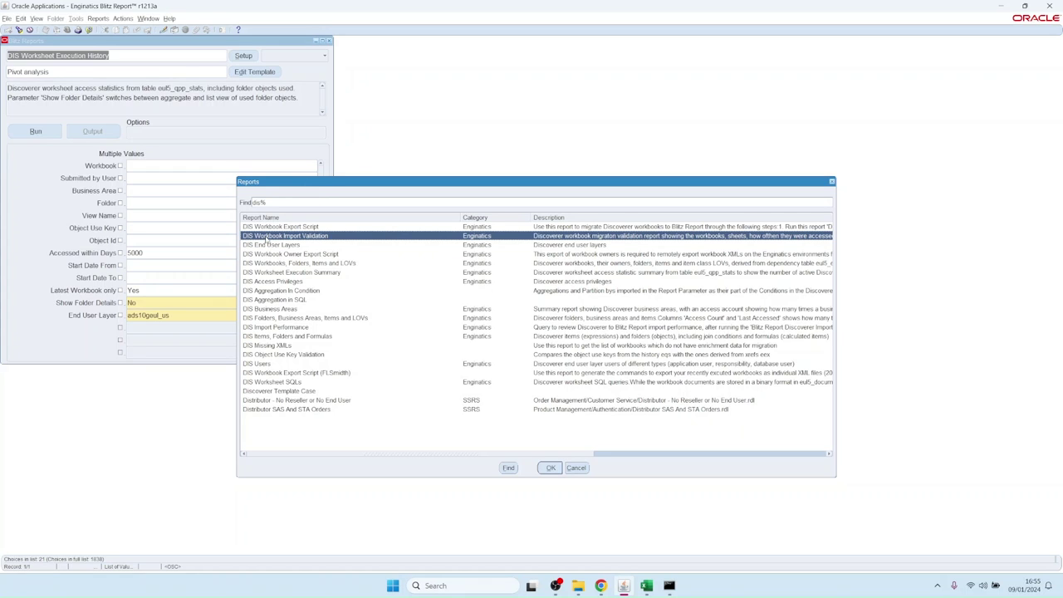
pyautogui.doubleClick(266, 237)
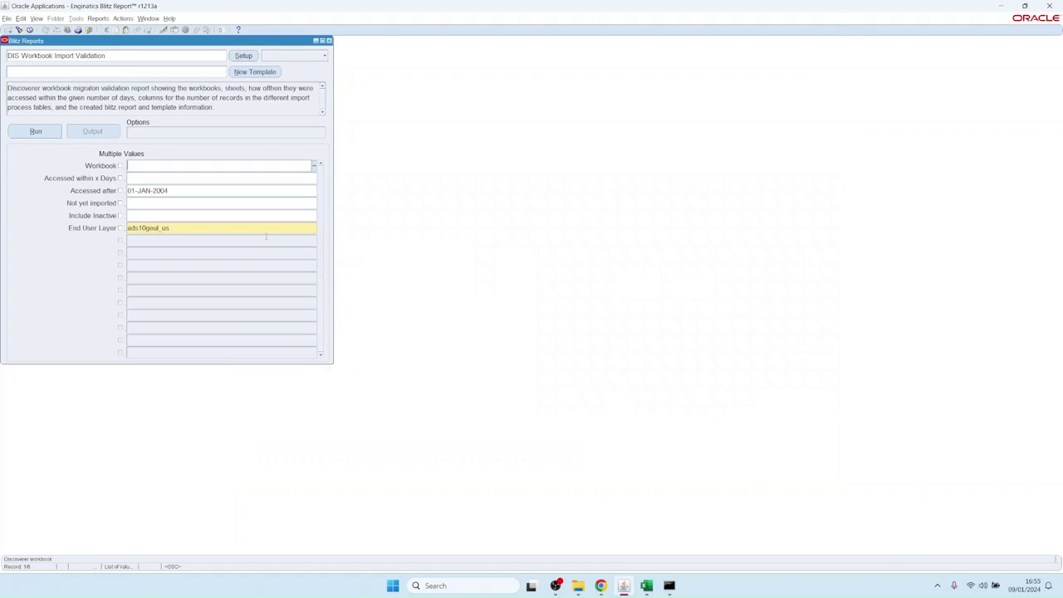
# Run the validation report for workbooks accessed after 01-JAN-2004 in ads10geul_us and open its Excel output.
pyautogui.click(190, 191)
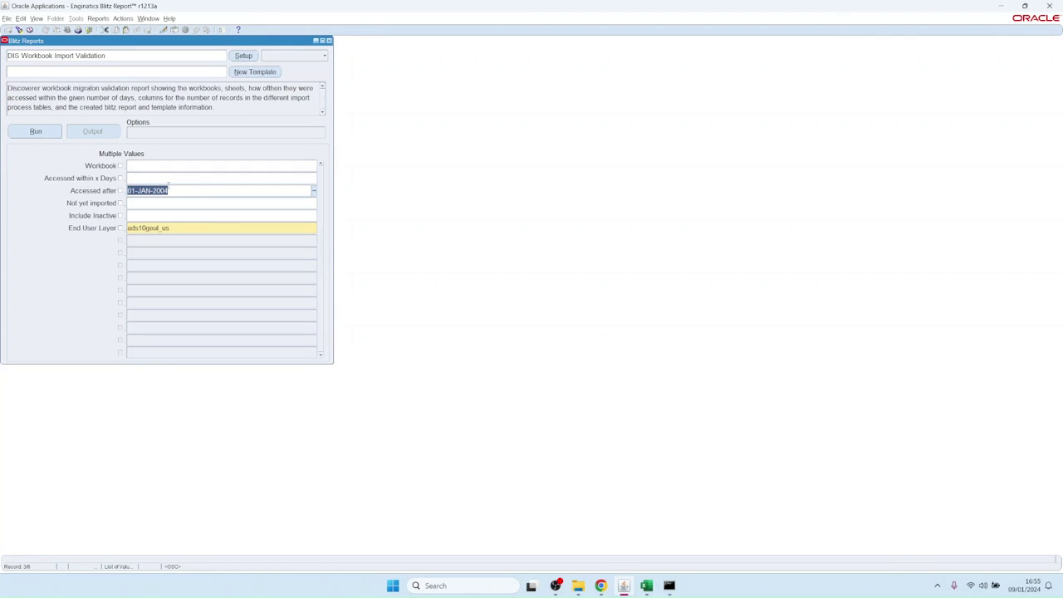
pyautogui.click(39, 132)
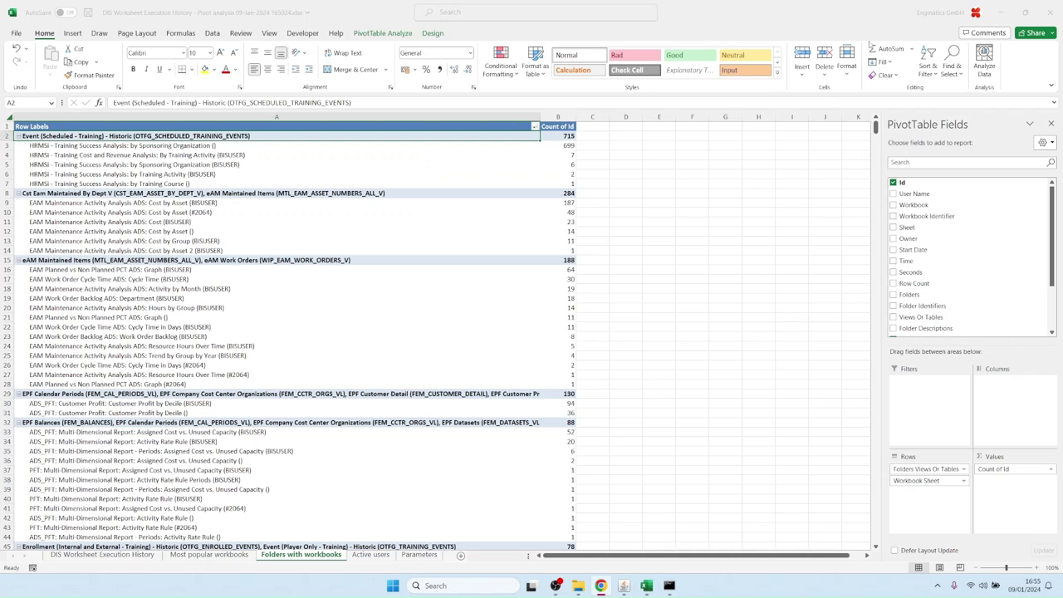
pyautogui.click(470, 236)
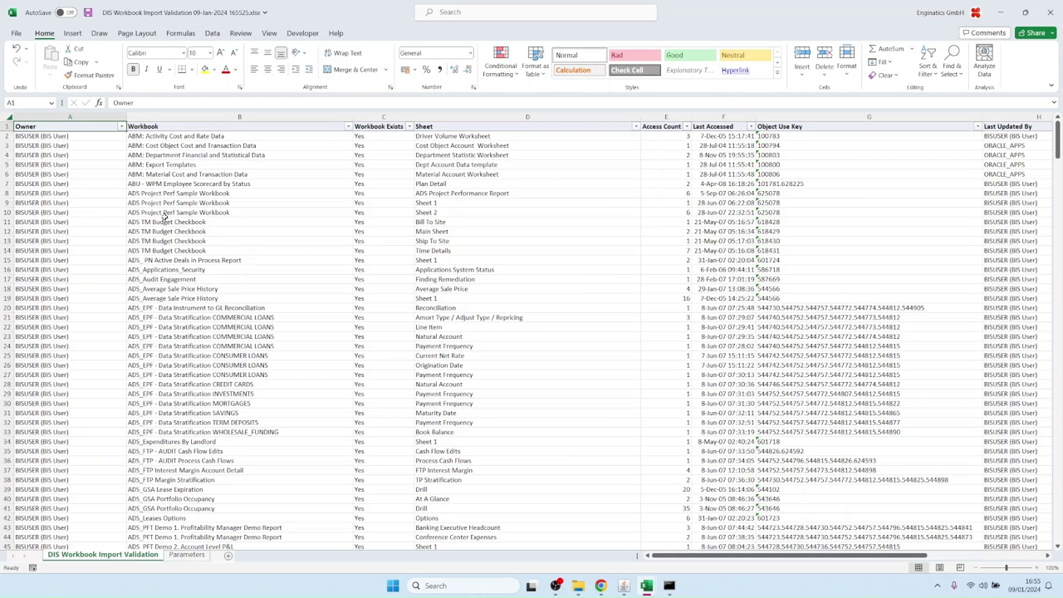
# Examine the Workbook, Sheet, Access Count and Last Accessed columns, using the ADS_Average Sale Price History row for Sheet 1 as the example.
pyautogui.moveTo(185, 161); pyautogui.dragTo(249, 298)
pyautogui.moveTo(465, 145); pyautogui.dragTo(455, 291)
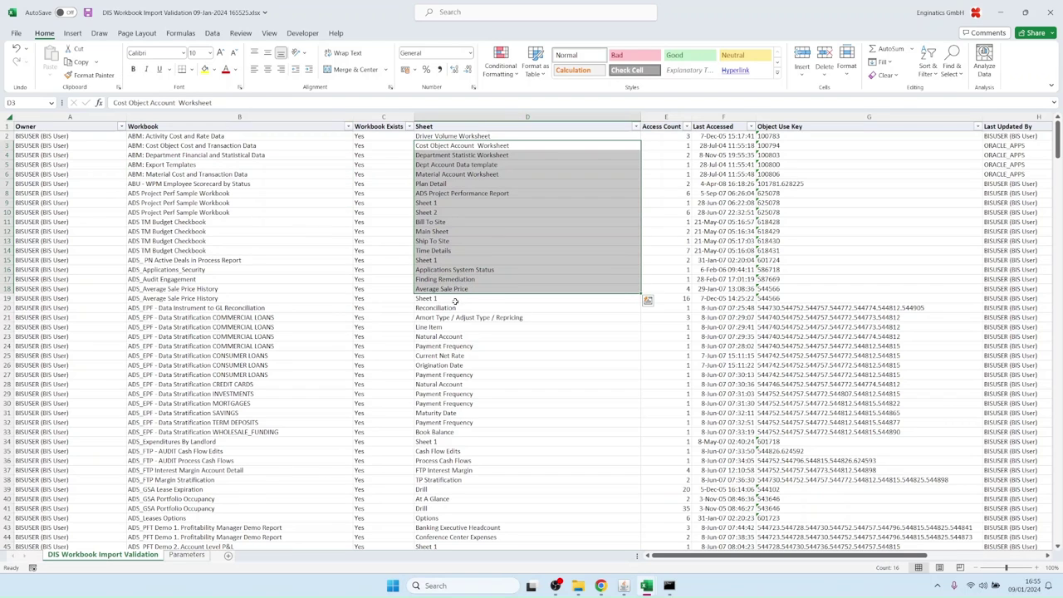
pyautogui.click(511, 368)
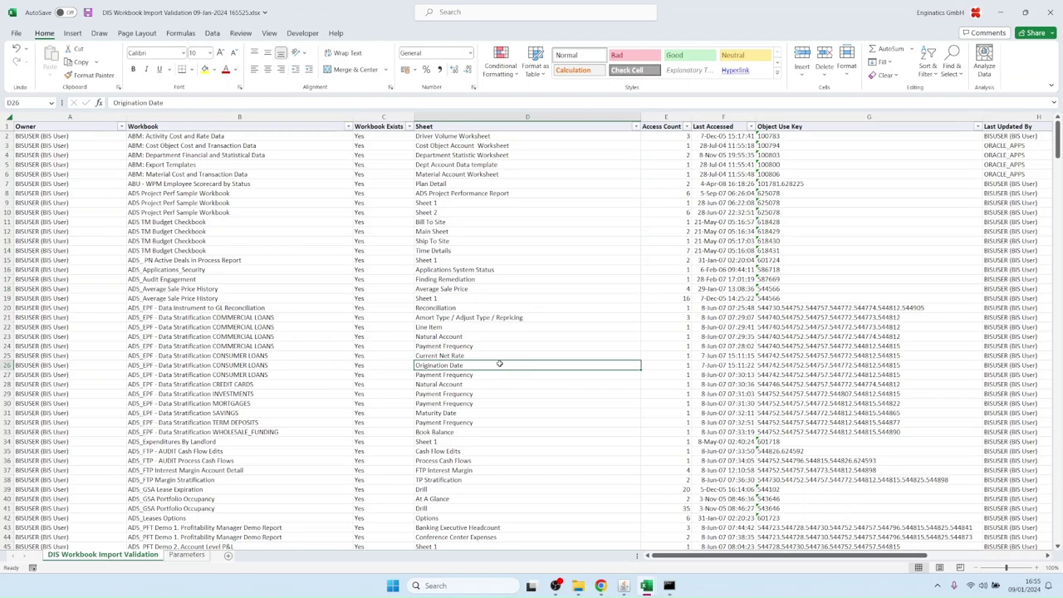
pyautogui.click(435, 298)
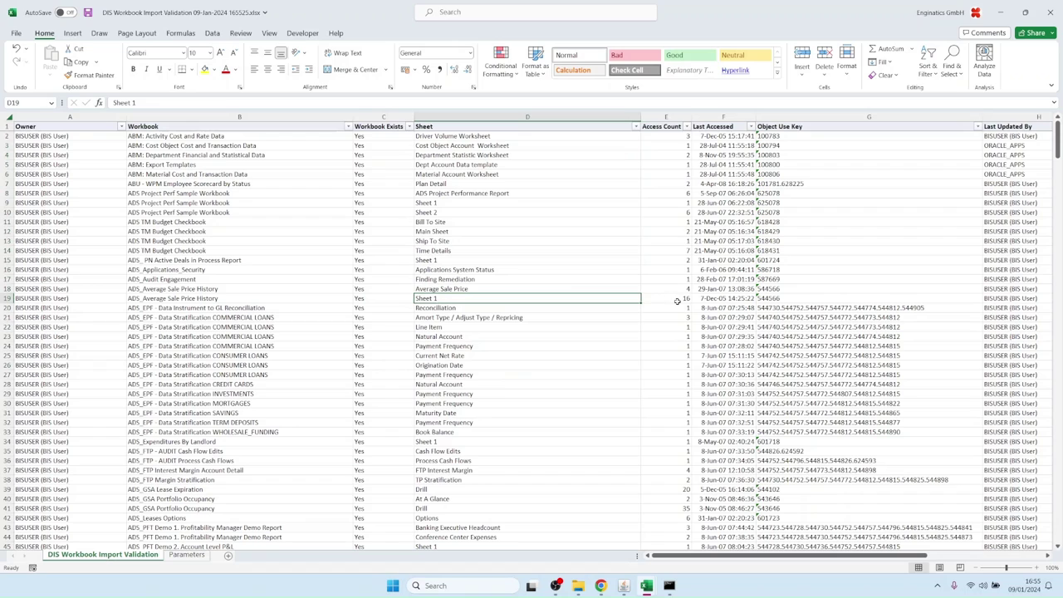
pyautogui.click(677, 300)
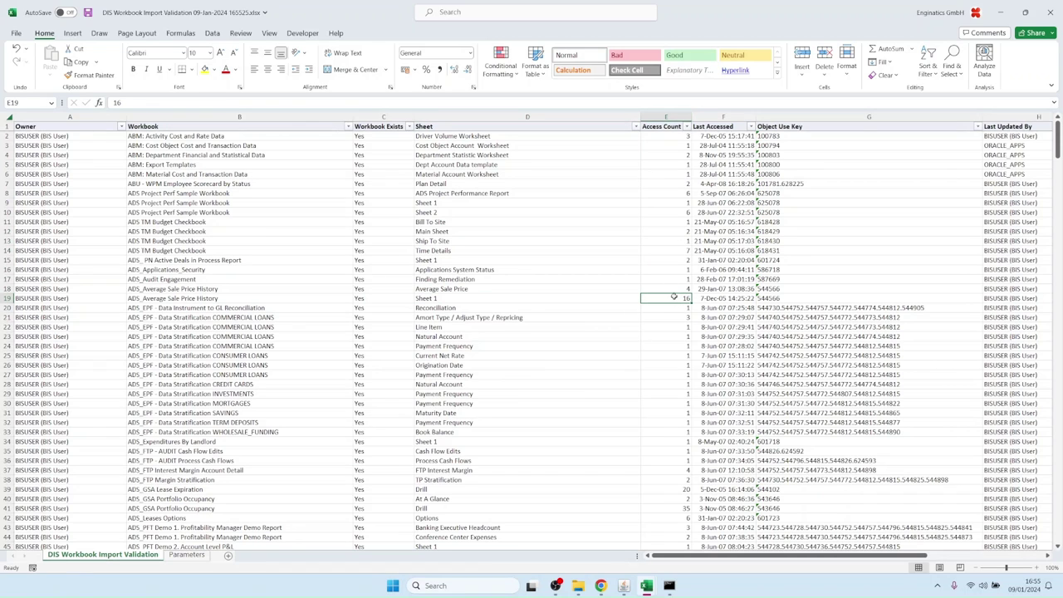
pyautogui.click(176, 300)
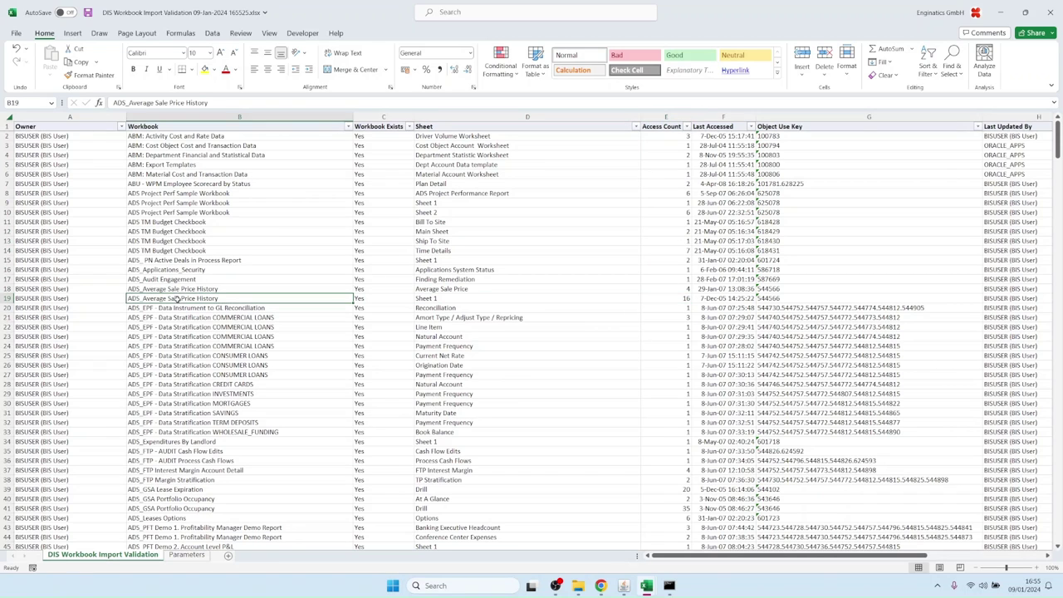
pyautogui.click(452, 300)
pyautogui.click(678, 298)
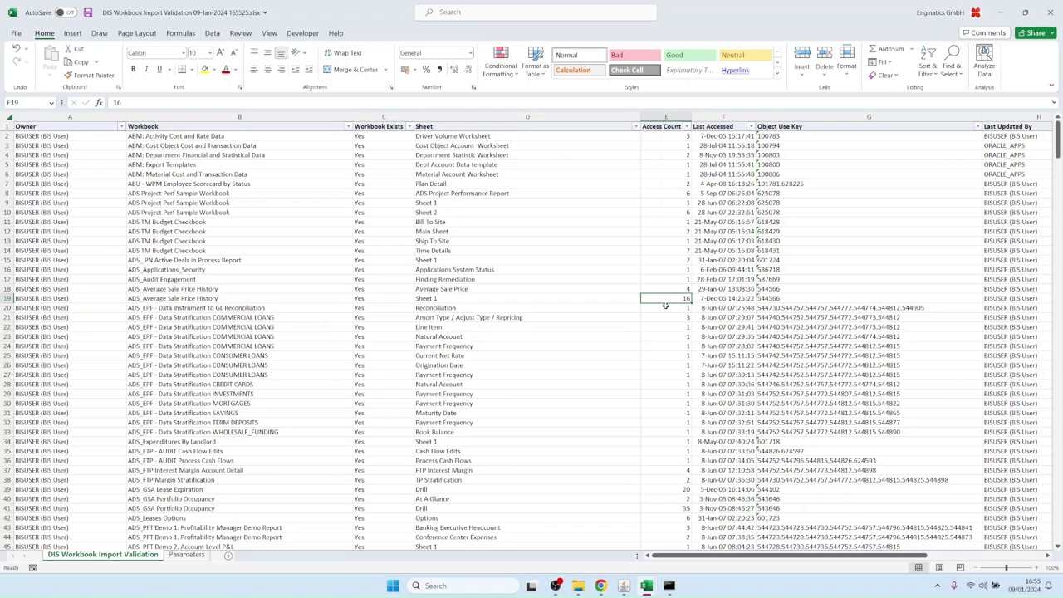
pyautogui.click(700, 300)
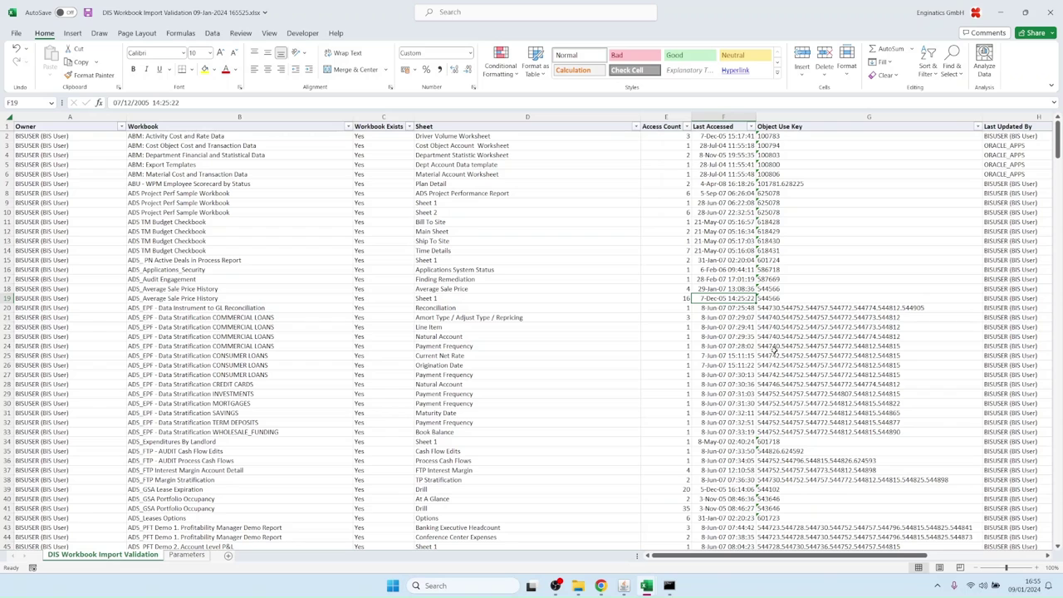
# Review the remaining columns through Template Description and inspect the filter values of the Eex Uploaded column without applying a filter.
pyautogui.press('Right')
pyautogui.press('Right')
pyautogui.press('Right')
pyautogui.press('Right')
pyautogui.press('Right')
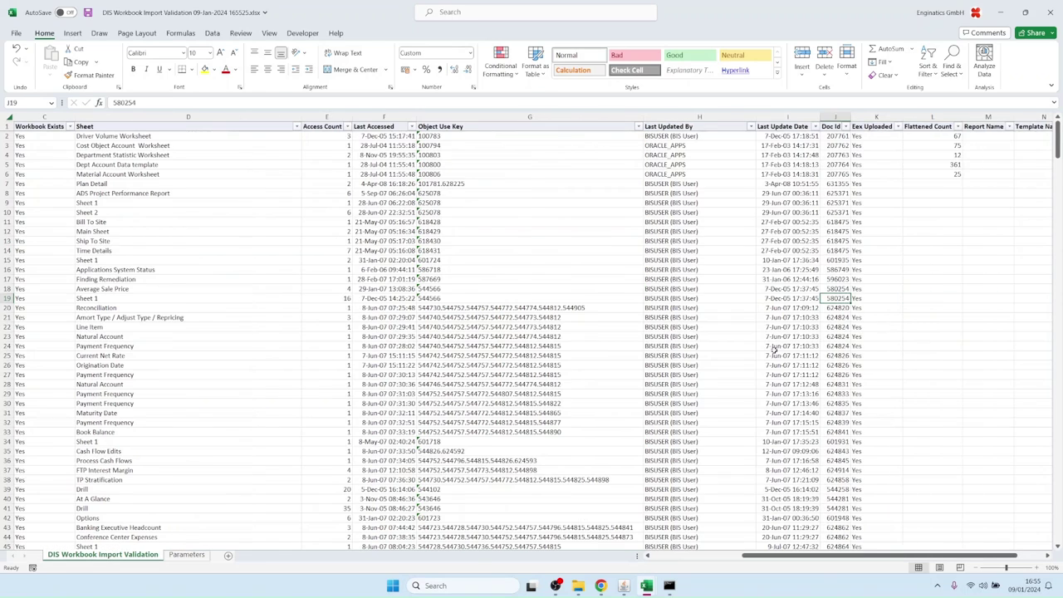
pyautogui.press('Right')
pyautogui.press('Right')
pyautogui.press('Right')
pyautogui.press('Right')
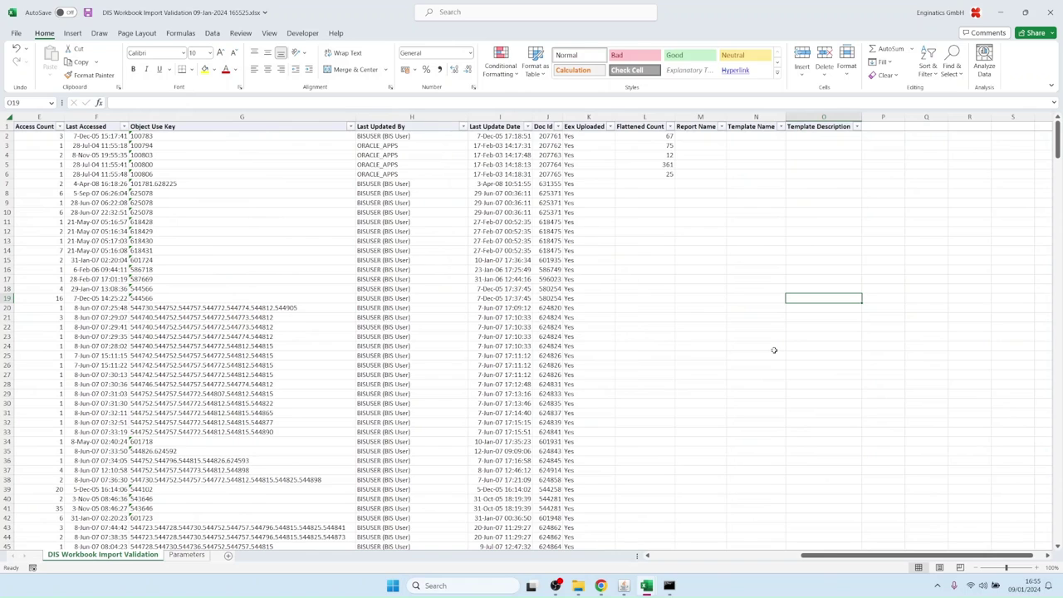
pyautogui.click(589, 116)
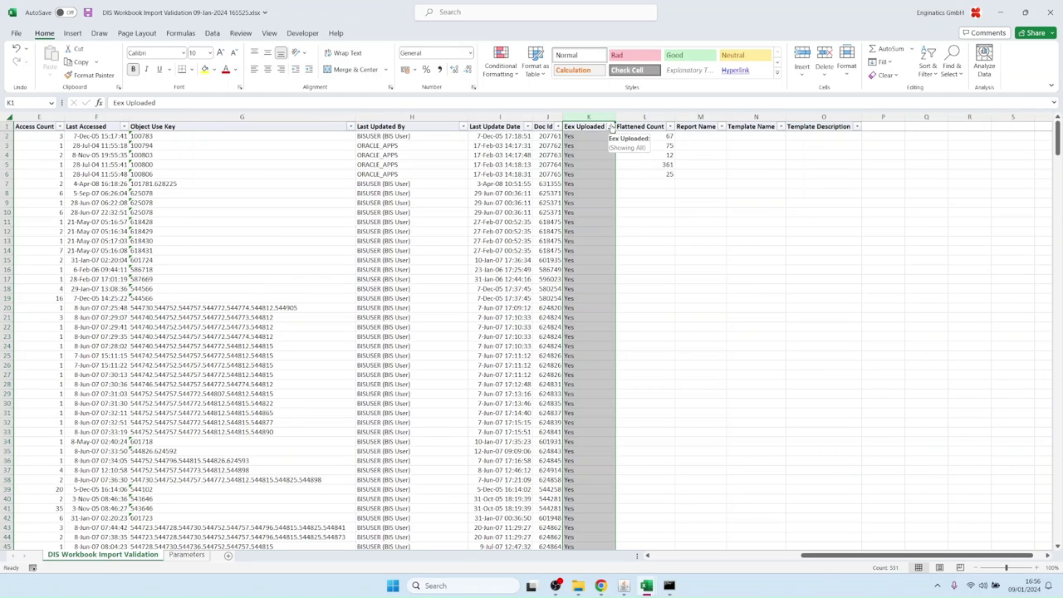
pyautogui.click(611, 127)
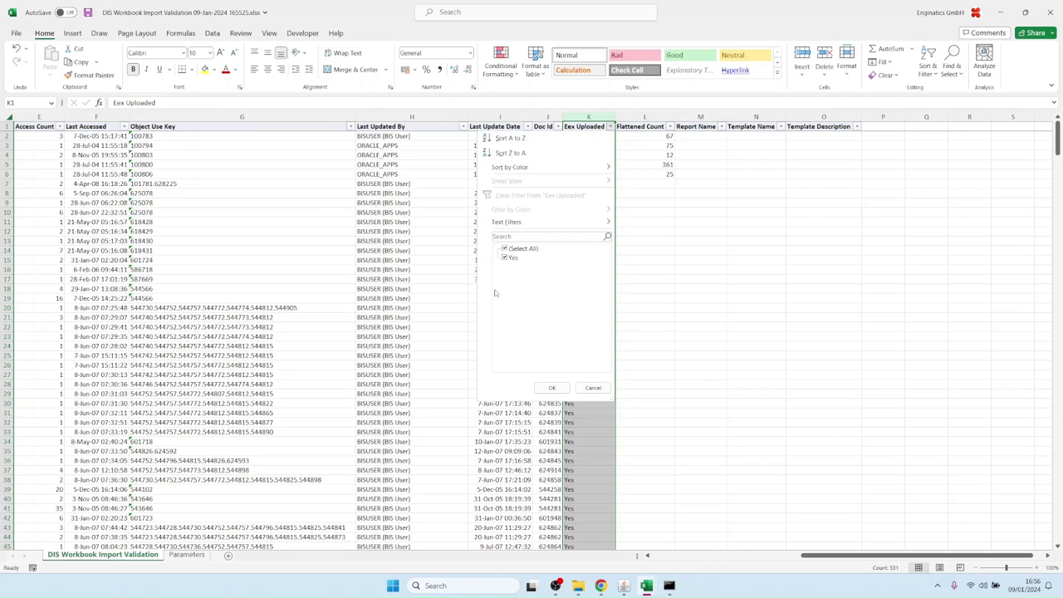
pyautogui.click(592, 388)
# Examine the Flattened Count column down the sheet, comparing filled and empty cells to judge the import progress.
pyautogui.click(644, 203)
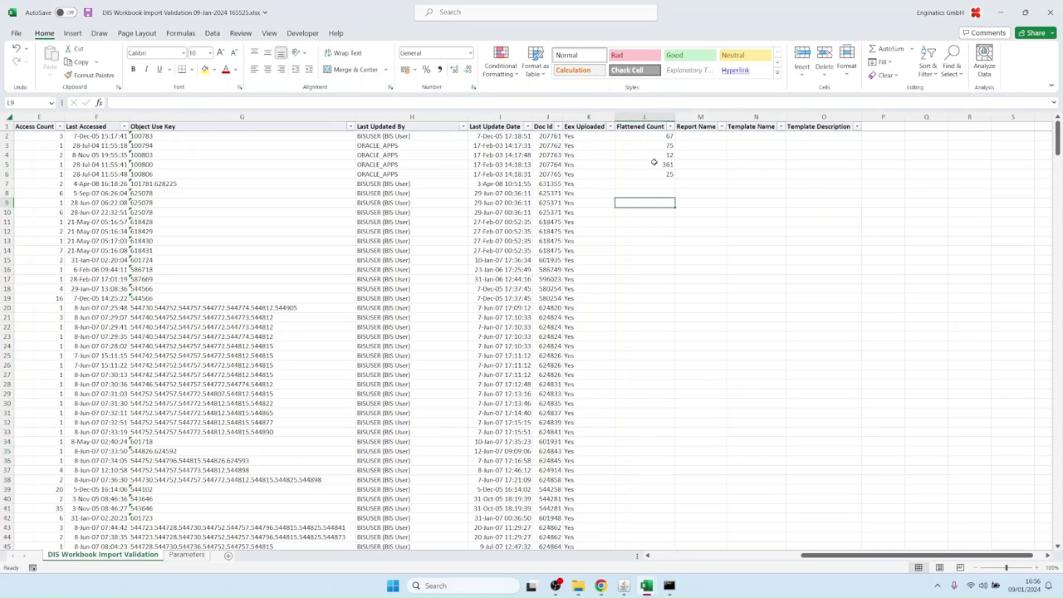
pyautogui.moveTo(656, 144); pyautogui.dragTo(656, 166)
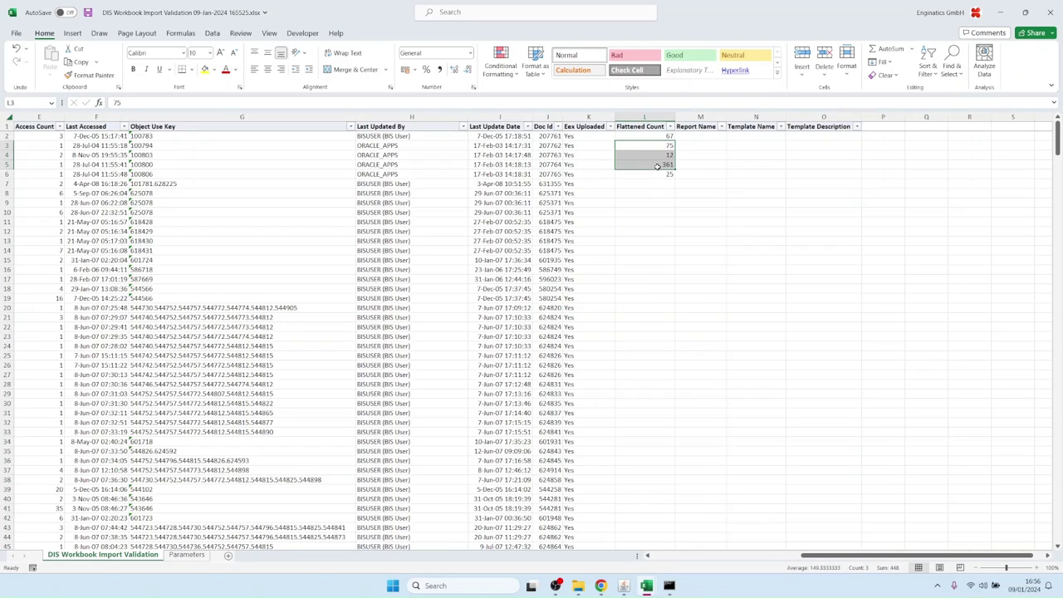
pyautogui.scroll(-20, 677, 341)
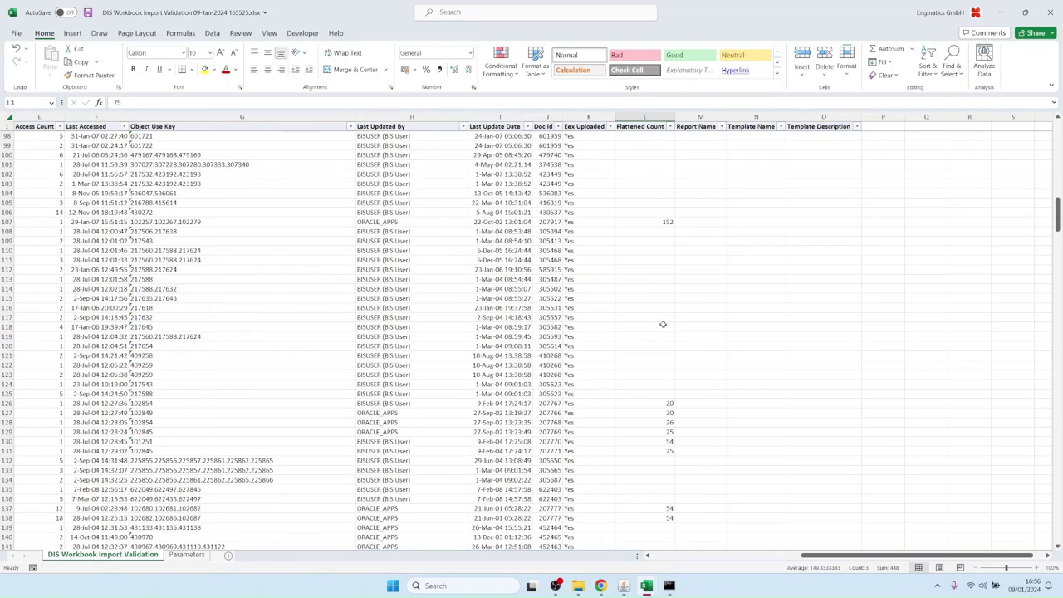
pyautogui.scroll(-9, 656, 320)
pyautogui.scroll(3, 652, 166)
pyautogui.moveTo(636, 240)
pyautogui.mouseDown()
pyautogui.moveTo(637, 279)
pyautogui.moveTo(636, 260)
pyautogui.mouseUp()
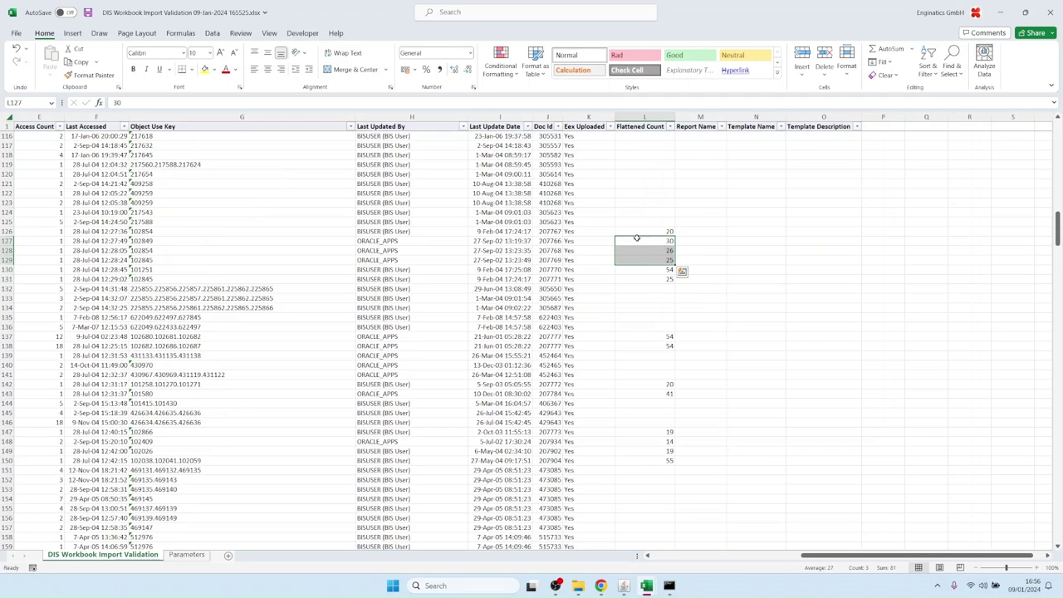
pyautogui.moveTo(646, 137); pyautogui.dragTo(645, 213)
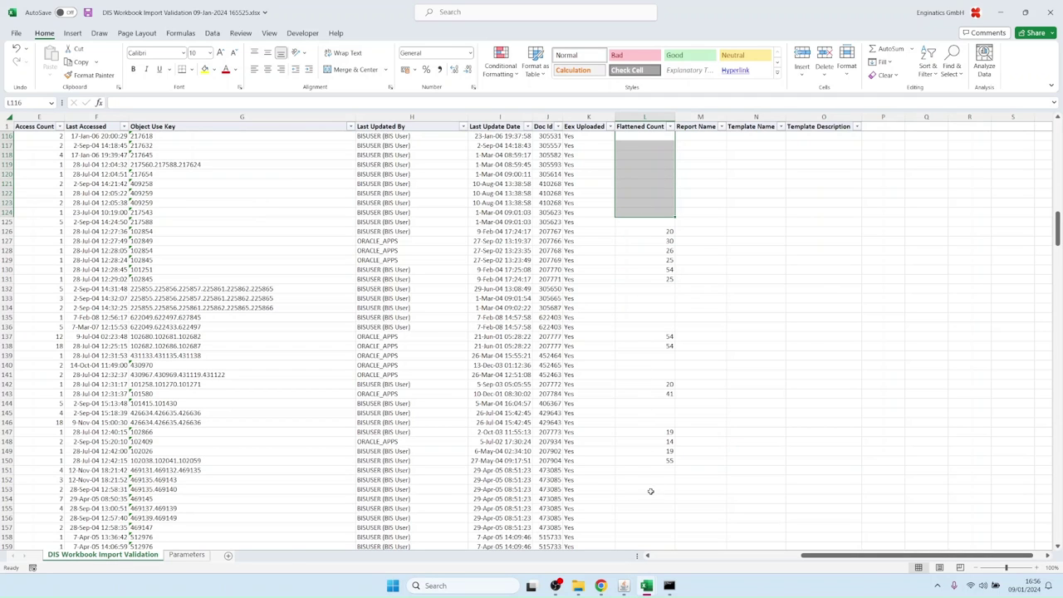
pyautogui.moveTo(650, 491); pyautogui.dragTo(647, 540)
pyautogui.scroll(-10, 664, 403)
pyautogui.moveTo(660, 261); pyautogui.dragTo(644, 435)
# Switch to Oracle Applications, rerun the DIS Workbook Import Validation report and open the new Excel output.
pyautogui.moveTo(622, 585)
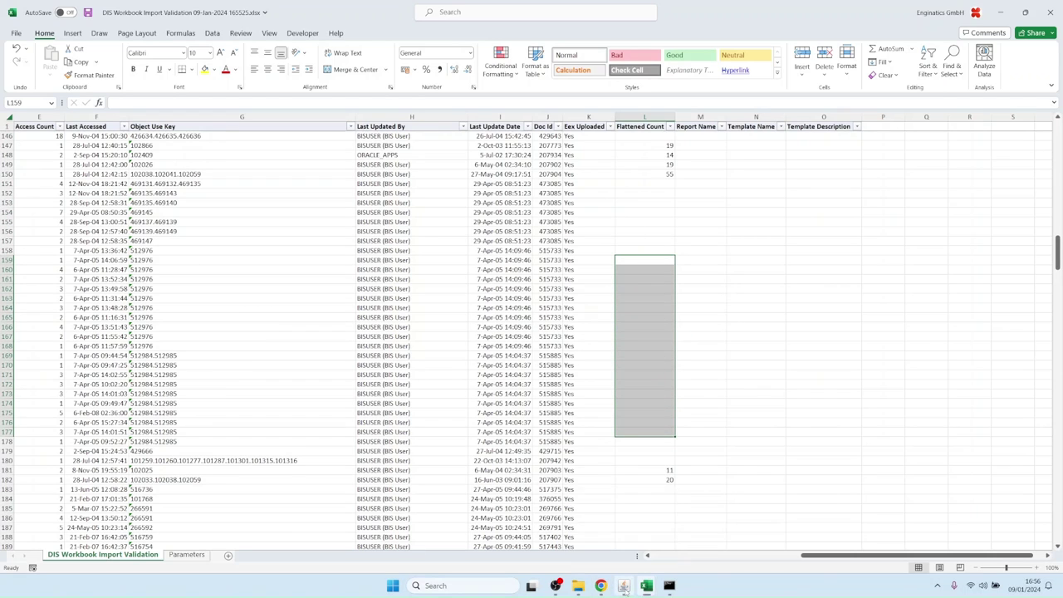
pyautogui.click(623, 587)
pyautogui.click(36, 132)
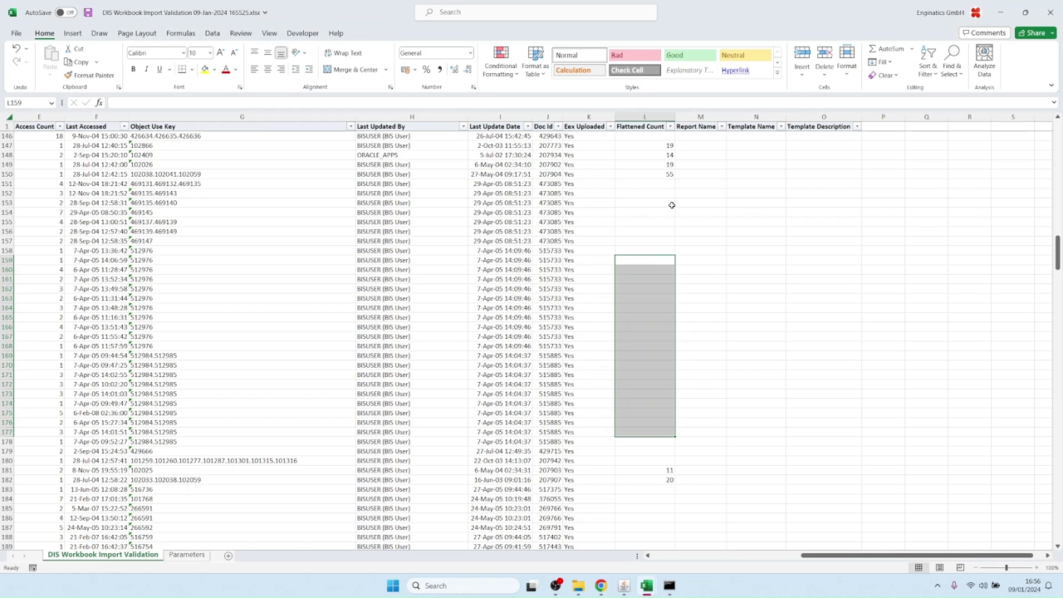
pyautogui.click(671, 204)
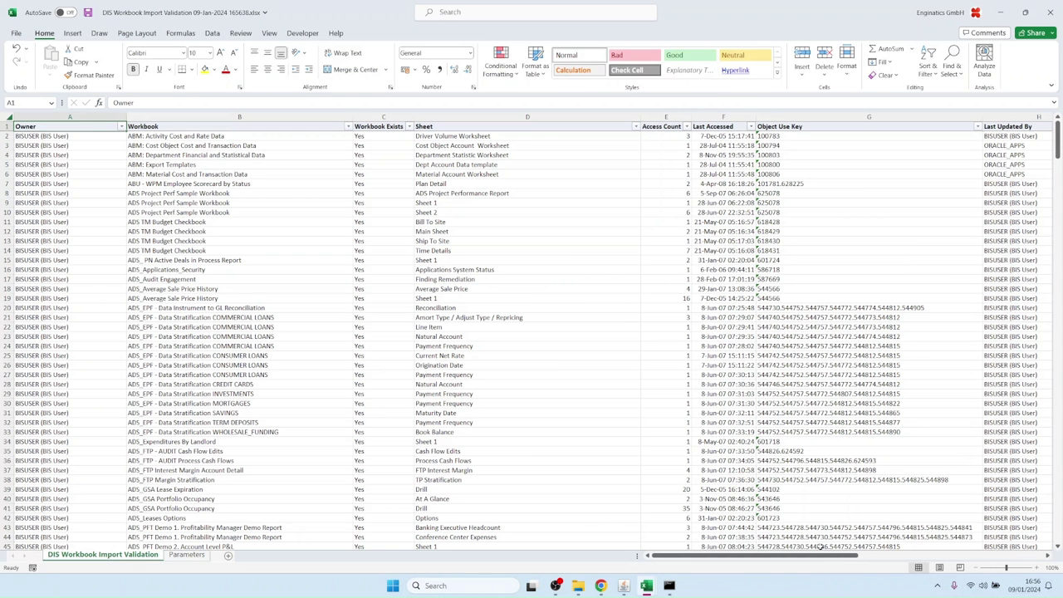
# Examine the Flattened Count and Report Name columns in the refreshed output for worksheets already imported.
pyautogui.moveTo(822, 555); pyautogui.dragTo(963, 559)
pyautogui.moveTo(500, 175); pyautogui.dragTo(510, 461)
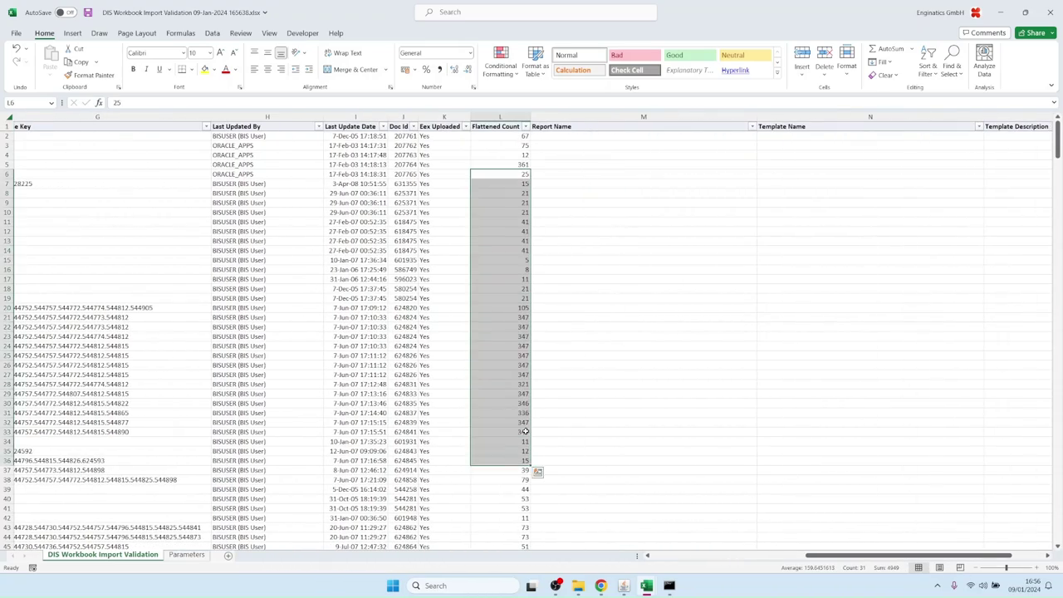
pyautogui.scroll(-20, 514, 382)
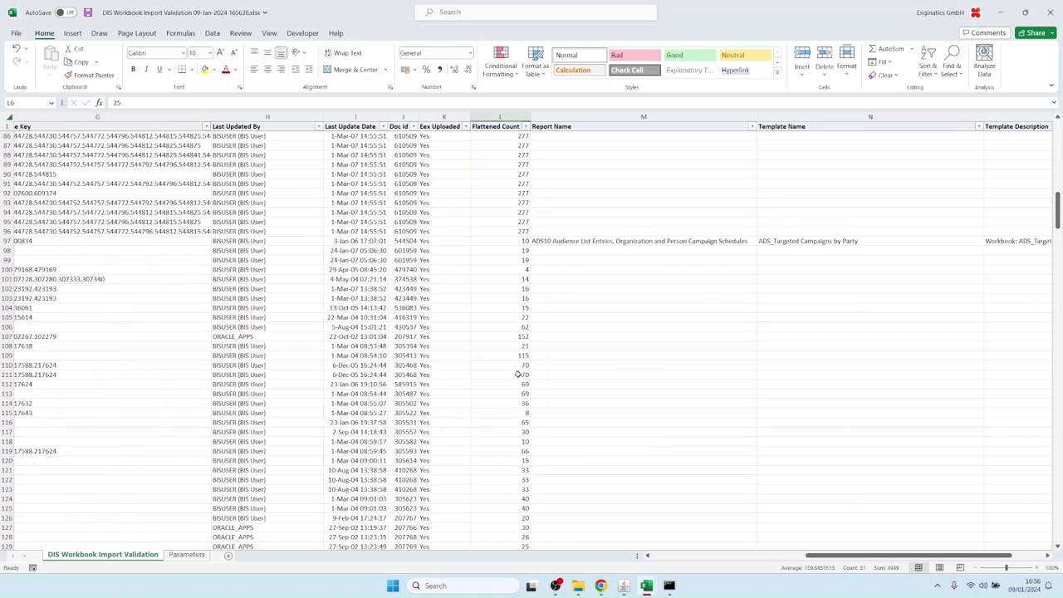
pyautogui.click(595, 245)
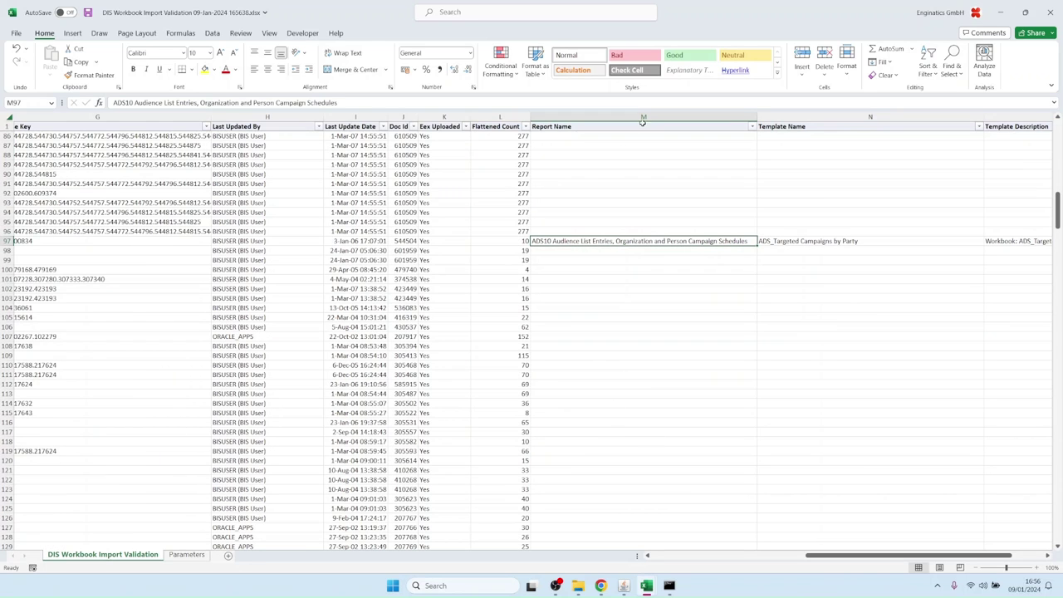
pyautogui.click(608, 172)
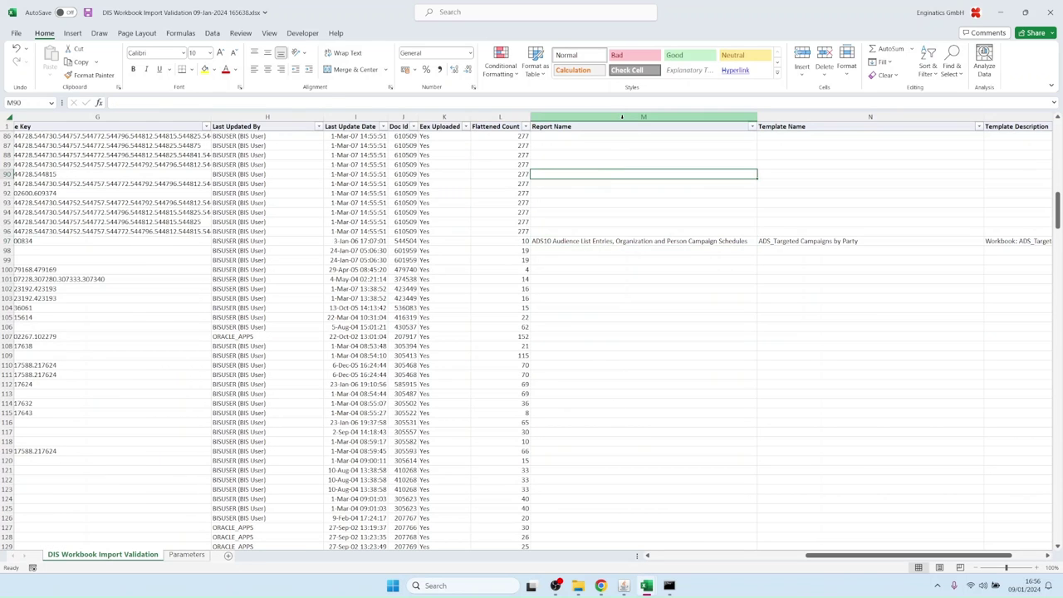
# Look further down the output for filled Report Name cells and trace the Calculation Batch Process Report row back to its workbook columns.
pyautogui.click(835, 241)
pyautogui.scroll(-10, 789, 312)
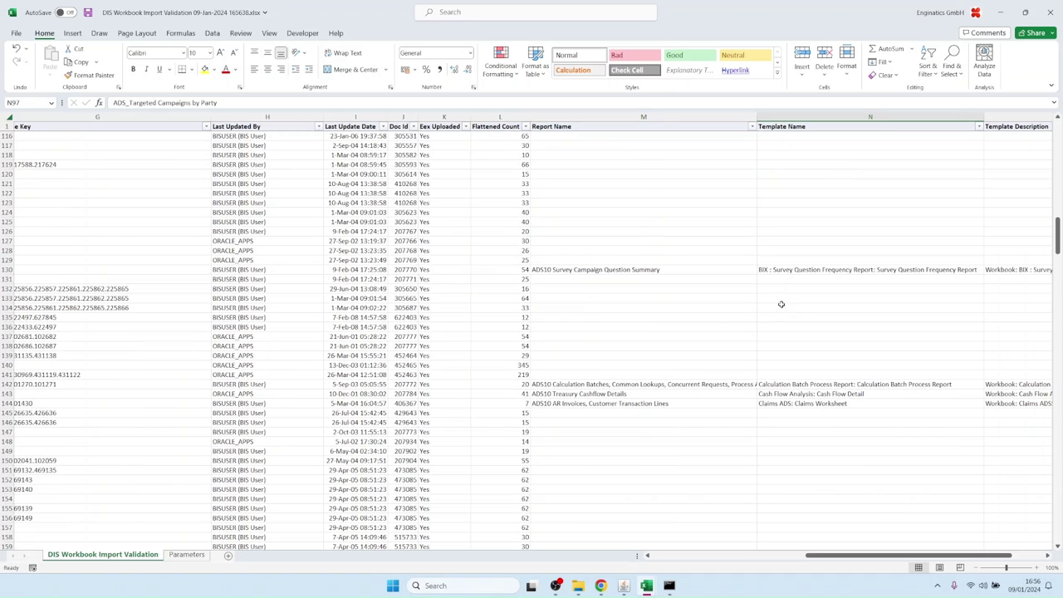
pyautogui.click(621, 383)
pyautogui.press('Left')
pyautogui.press('Left')
pyautogui.press('Left')
pyautogui.press('Left')
pyautogui.press('Left')
pyautogui.press('Left')
pyautogui.press('Left')
pyautogui.press('Left')
pyautogui.press('Left')
pyautogui.press('Left')
pyautogui.press('Left')
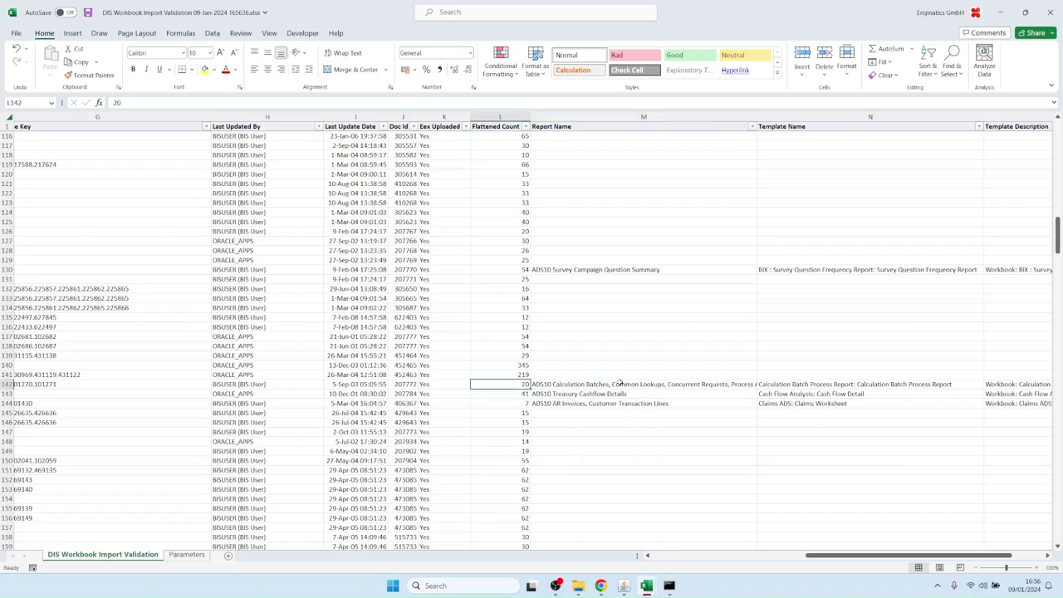
# Follow the Calculation Batch Process Report row across the sheet to its Template Description.
pyautogui.press('Right')
pyautogui.press('Right')
pyautogui.press('Right')
pyautogui.press('Right')
pyautogui.press('Right')
pyautogui.press('Right')
pyautogui.press('Right')
pyautogui.press('Right')
pyautogui.press('Right')
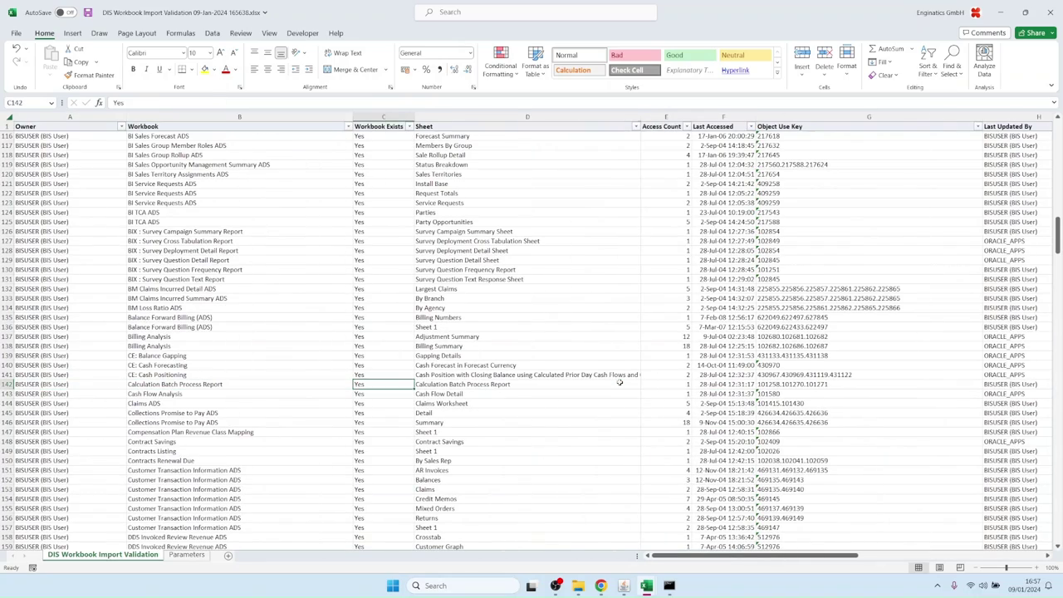
pyautogui.press('Right')
pyautogui.press('Right')
pyautogui.press('Right')
pyautogui.press('Right')
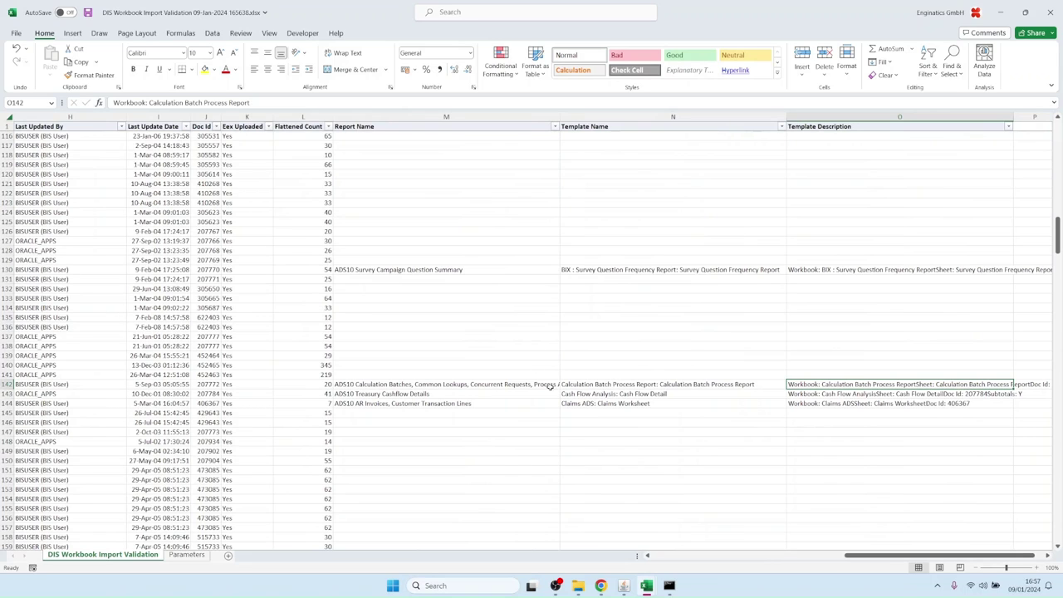
# Read the full Report Name of the Calculation Batch Process Report row and check the surrounding rows for imported reports.
pyautogui.click(417, 385)
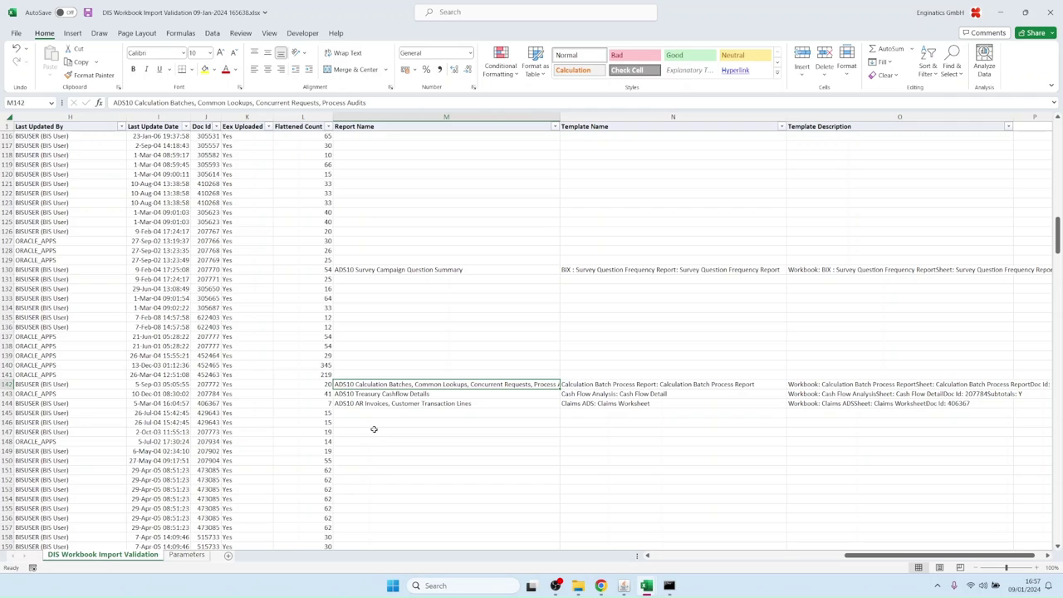
pyautogui.scroll(-10, 383, 426)
pyautogui.scroll(14, 387, 440)
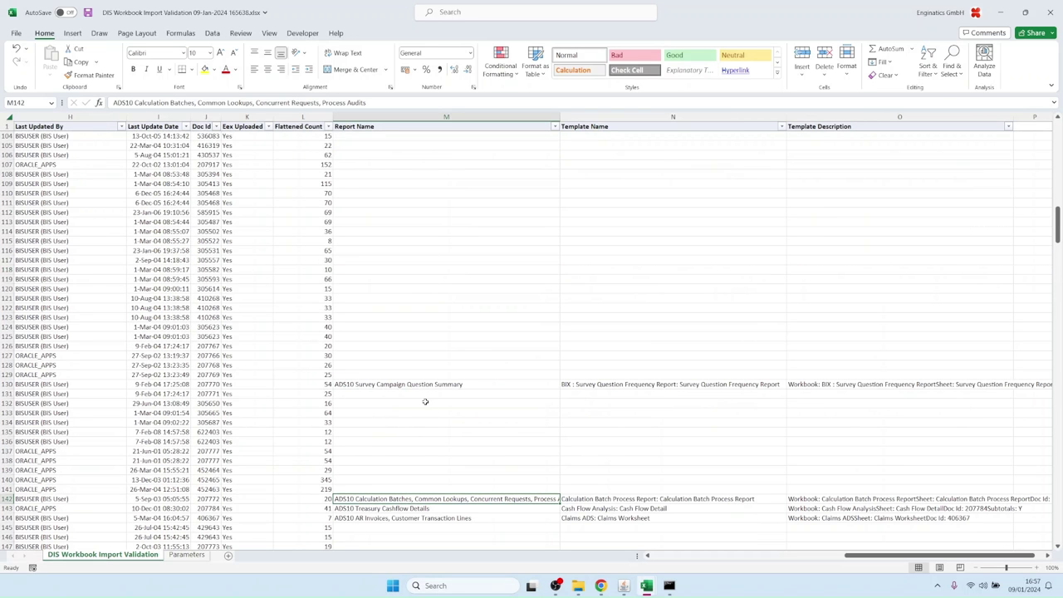
pyautogui.moveTo(416, 386); pyautogui.dragTo(421, 509)
pyautogui.click(421, 499)
# Switch to Oracle Applications, check the category list, and reopen the Blitz Report form to refresh its categories.
pyautogui.click(623, 586)
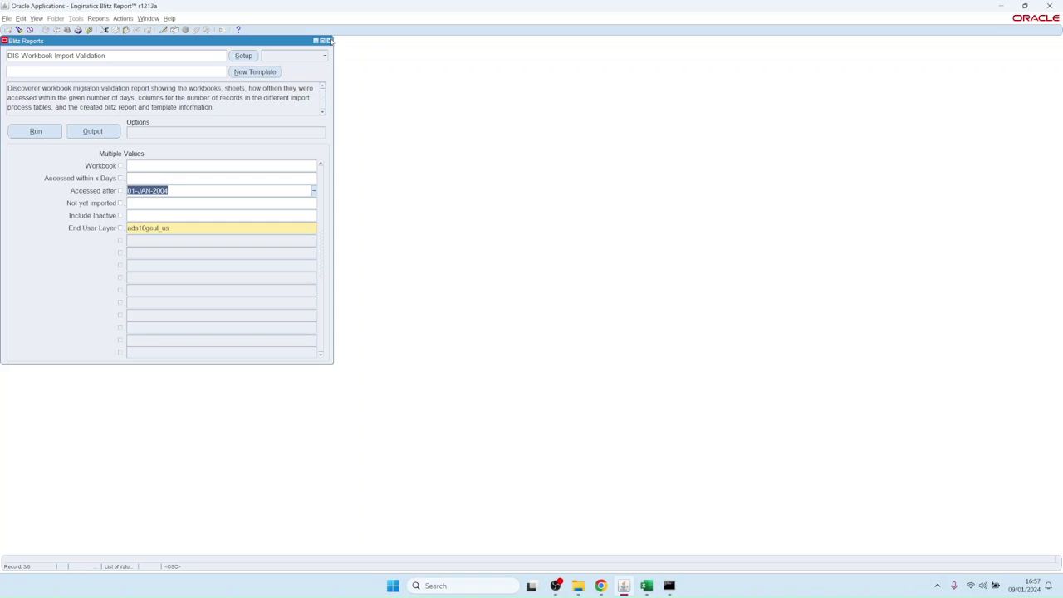
pyautogui.click(296, 60)
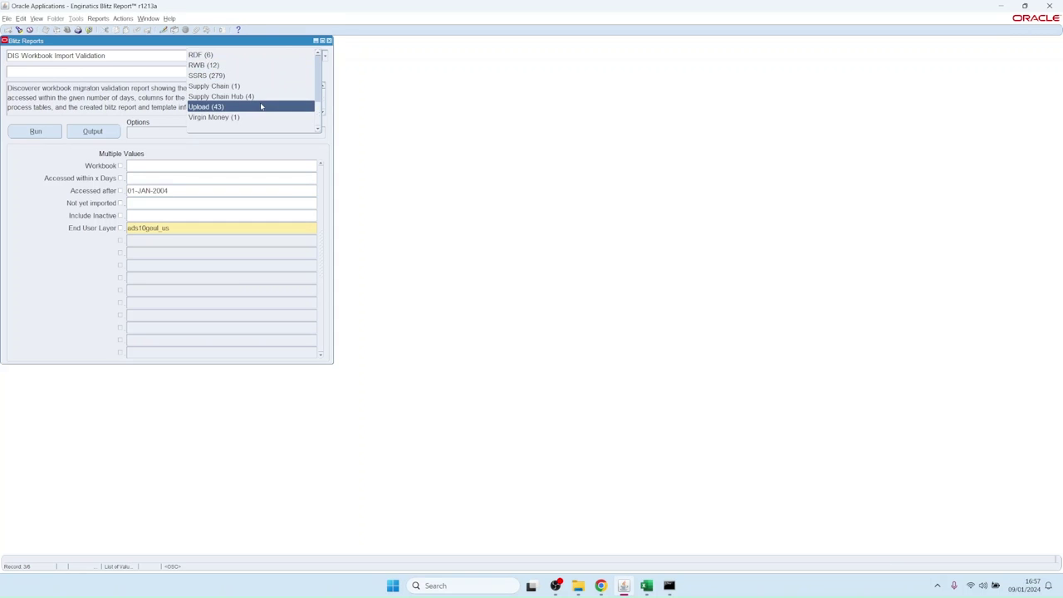
pyautogui.scroll(2, 260, 107)
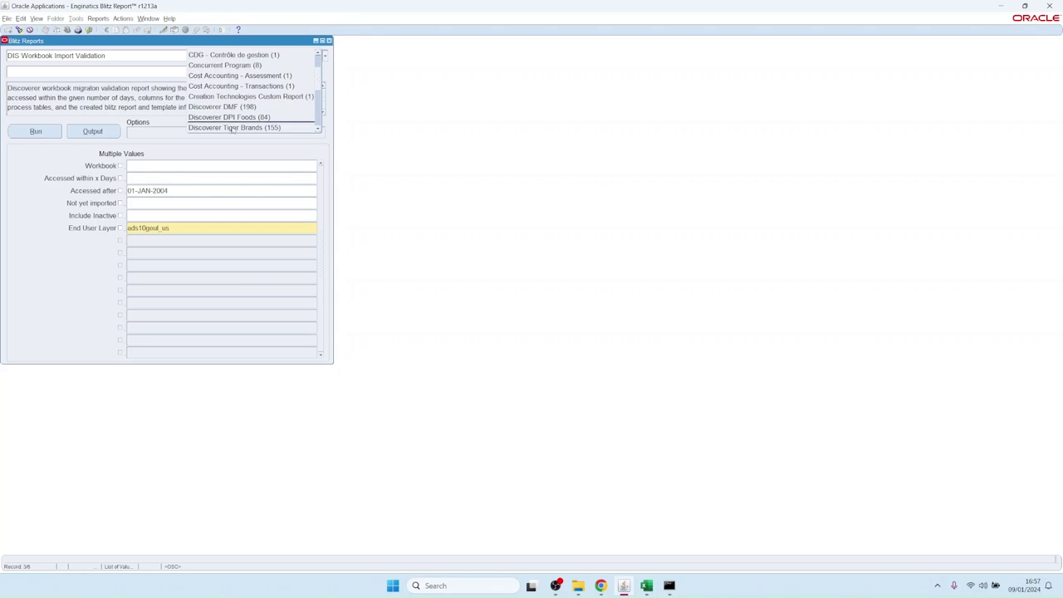
pyautogui.scroll(-1, 320, 81)
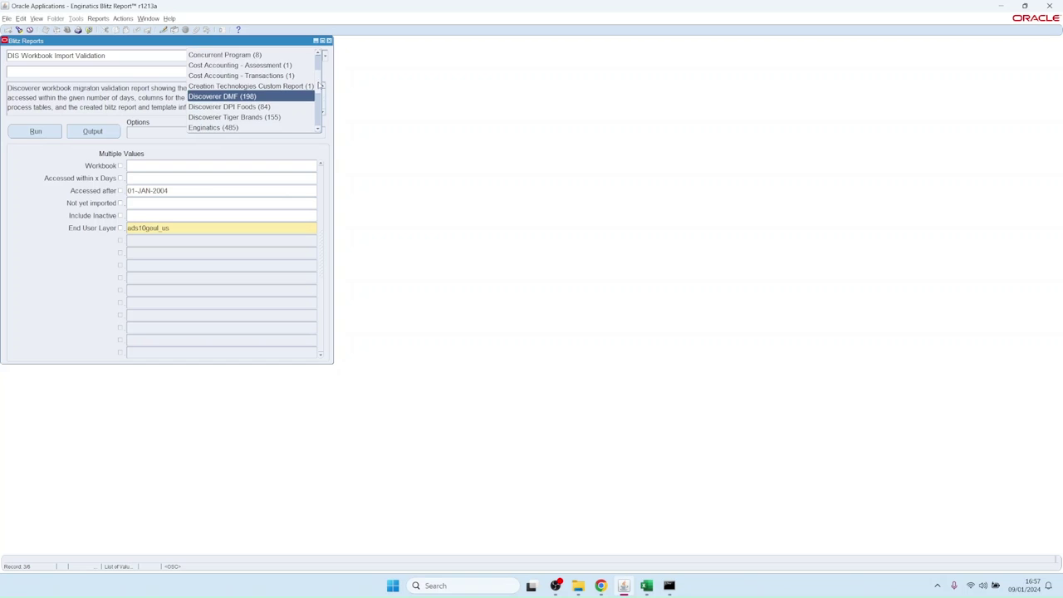
pyautogui.click(330, 40)
pyautogui.doubleClick(215, 127)
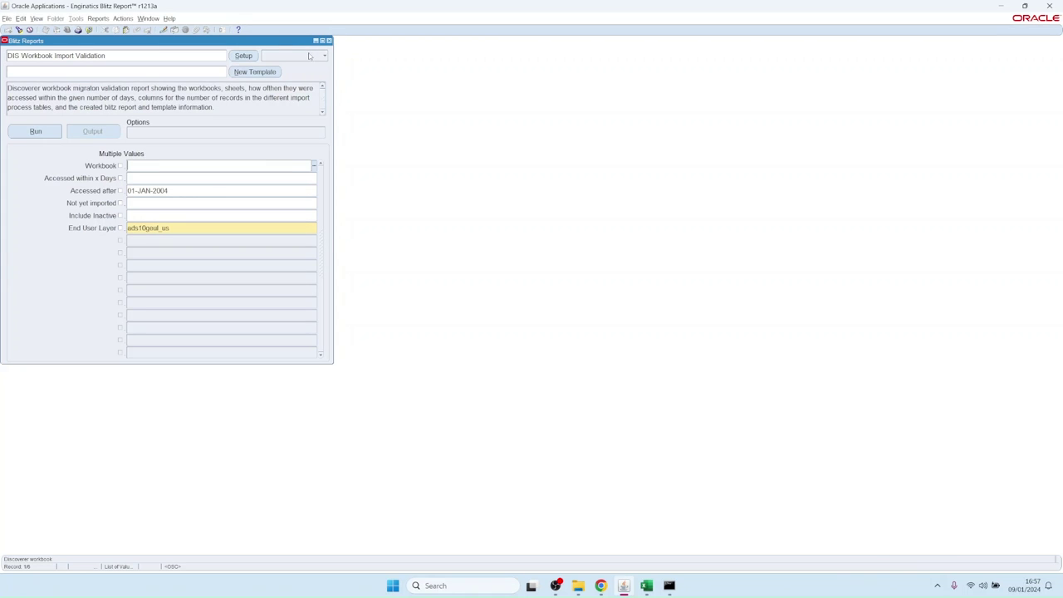
# List the imported reports in the Discoverer category and select ADS10 Survey Campaign Question Summary.
pyautogui.click(309, 55)
pyautogui.click(321, 98)
pyautogui.scroll(3, 322, 98)
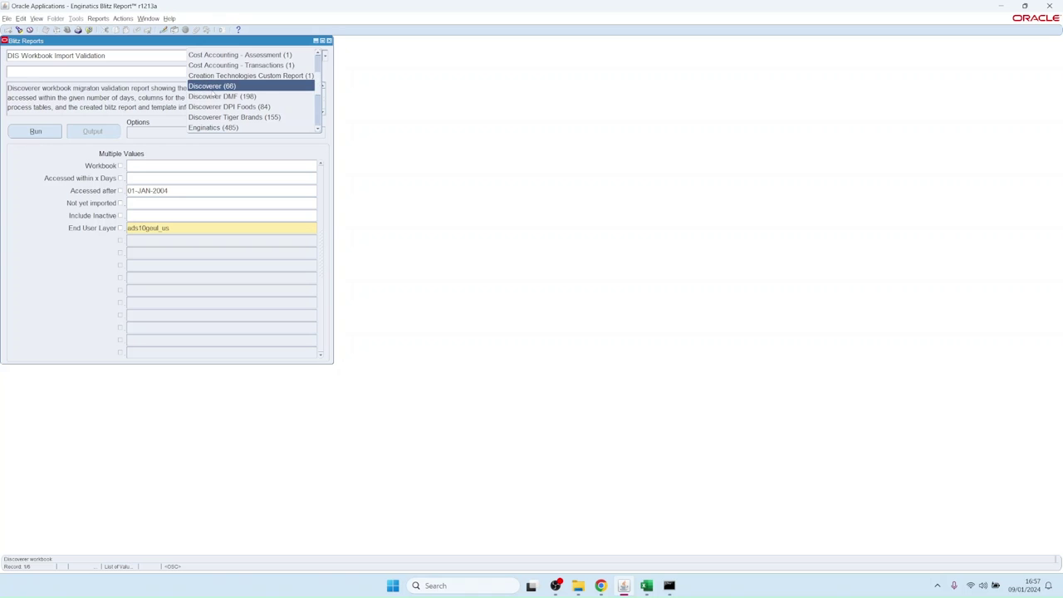
pyautogui.click(211, 86)
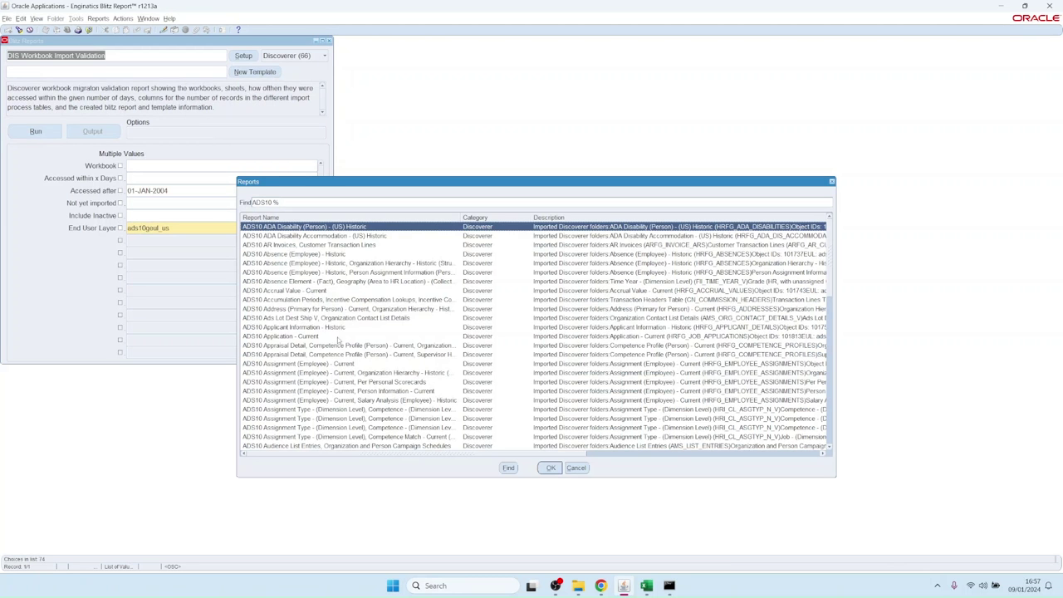
pyautogui.scroll(-5, 341, 335)
pyautogui.scroll(-5, 337, 326)
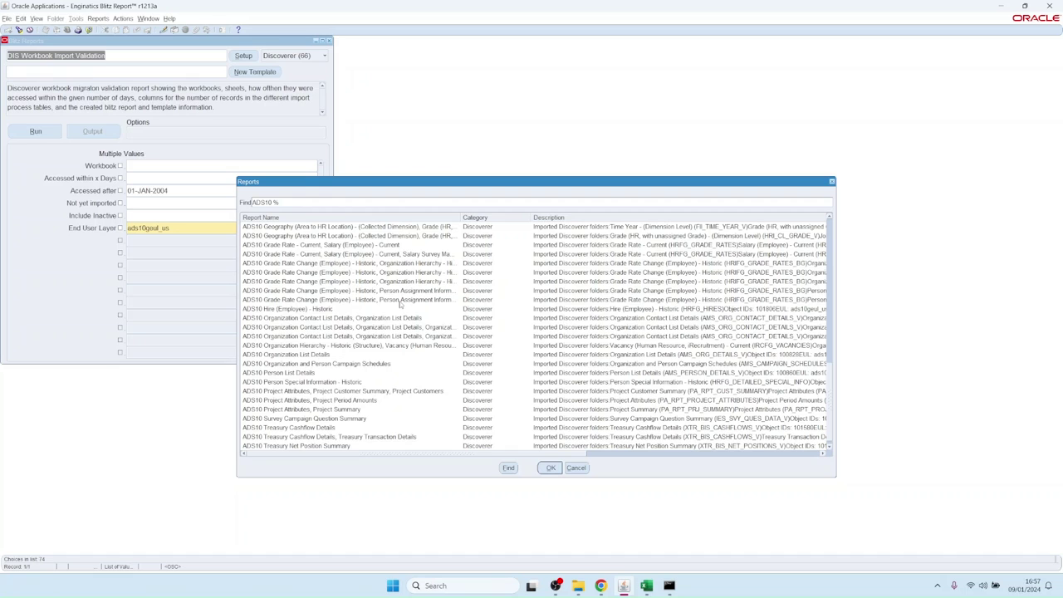
pyautogui.press('Return')
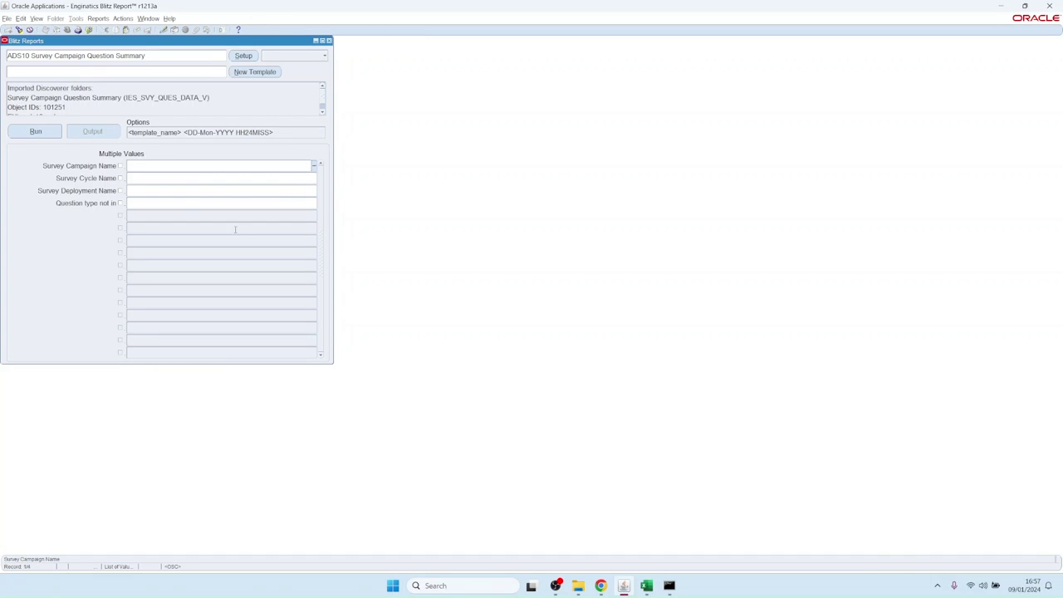
# Run ADS10 Survey Campaign Question Summary without parameters, open the Excel output and look through its rows.
pyautogui.click(35, 133)
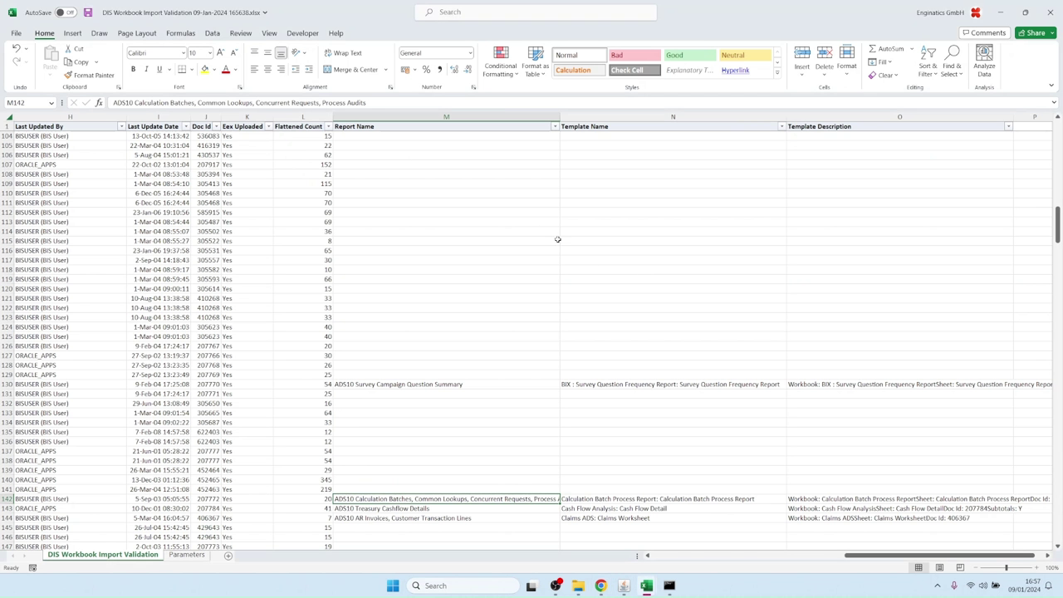
pyautogui.click(491, 212)
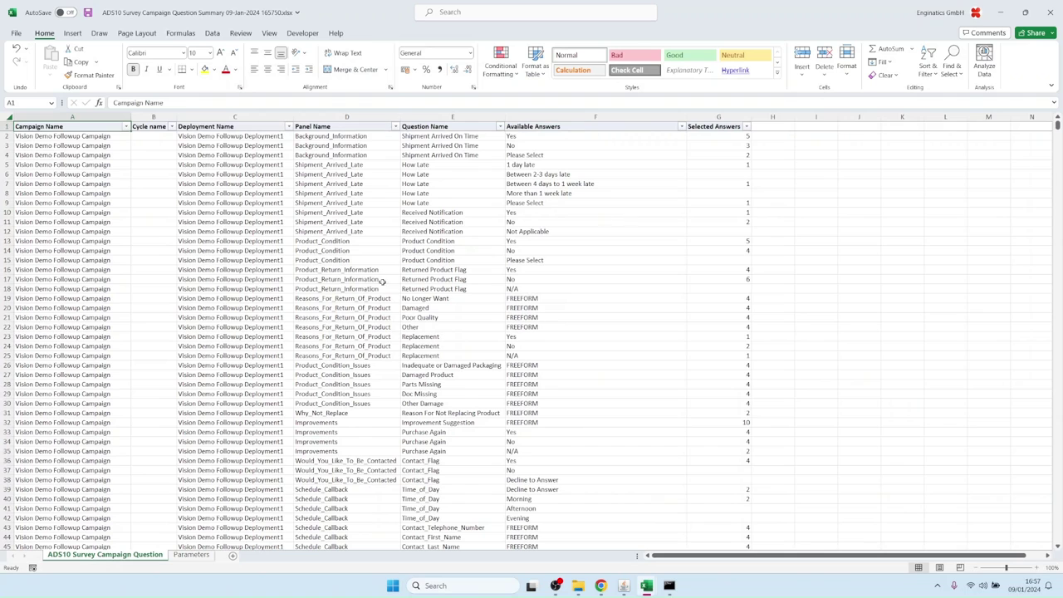
pyautogui.click(262, 288)
pyautogui.scroll(-14, 263, 287)
pyautogui.scroll(-20, 263, 286)
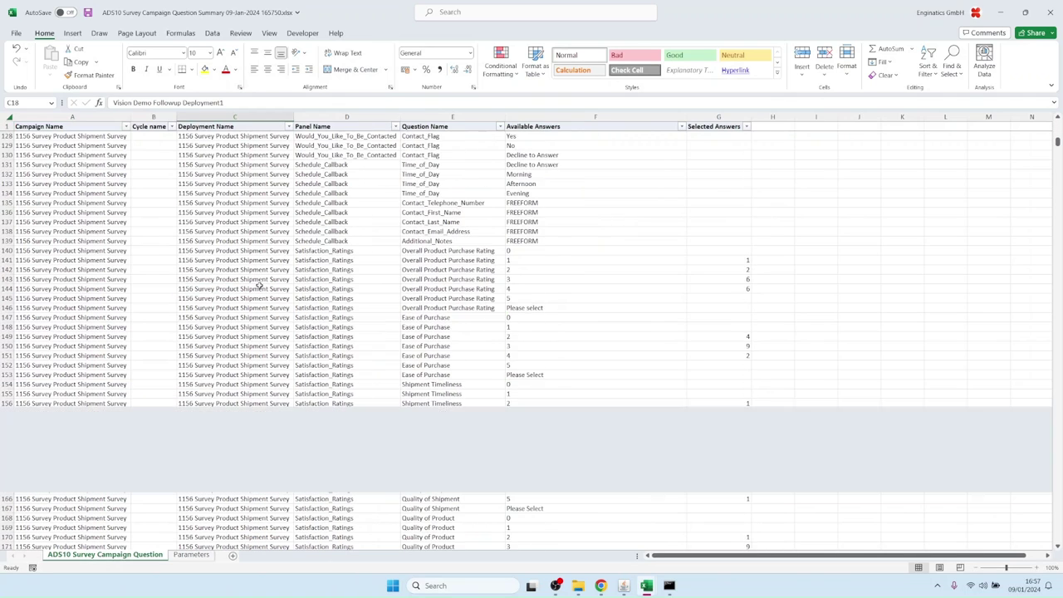
# Switch to Oracle Applications, reopen the Blitz Report form and select ADS10 Salary (Employee) - Current from the Discoverer category.
pyautogui.moveTo(623, 585)
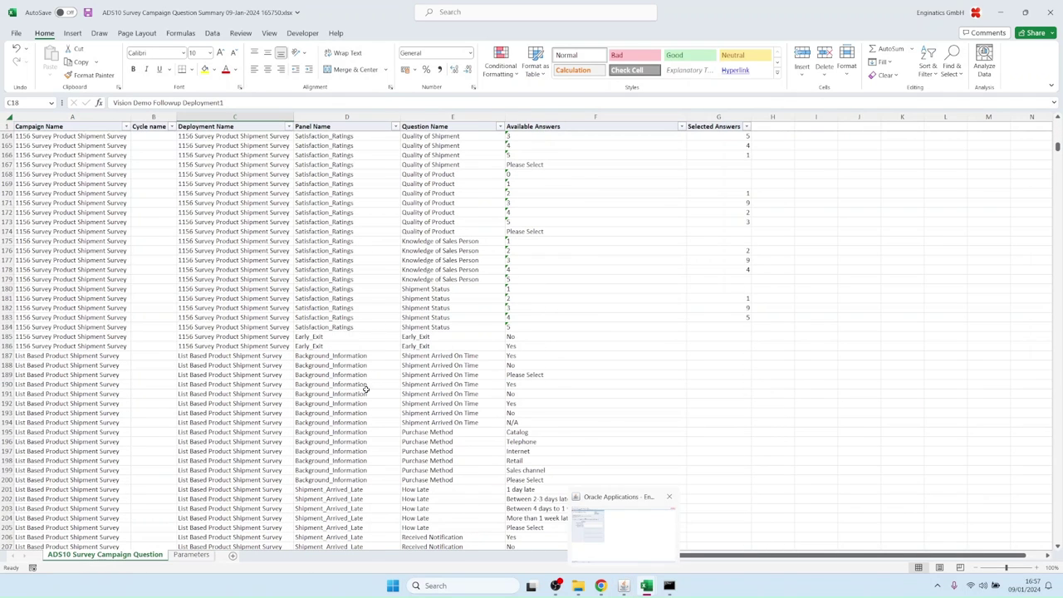
pyautogui.click(622, 585)
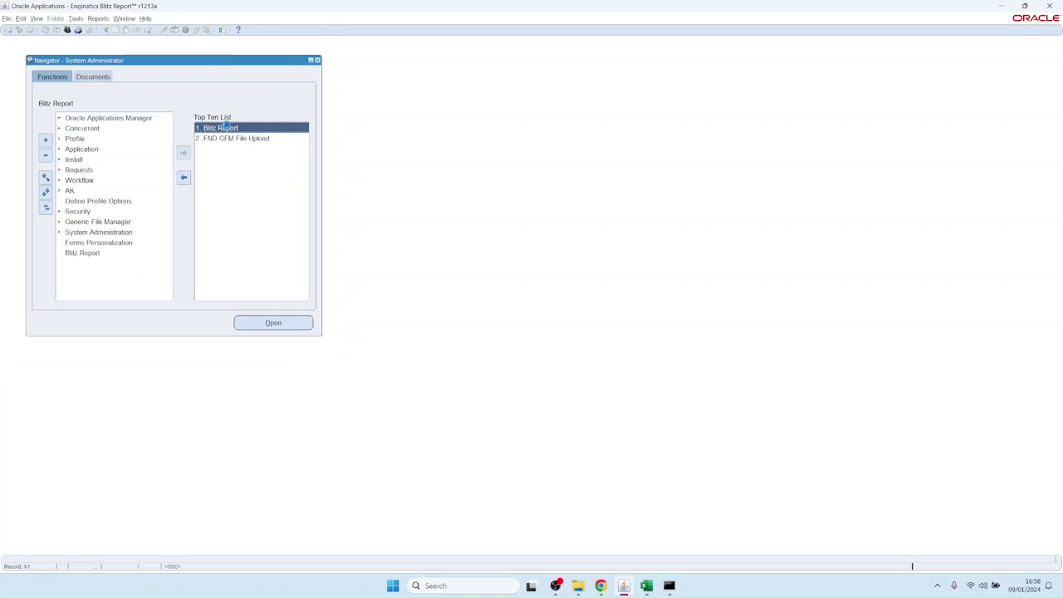
pyautogui.doubleClick(225, 127)
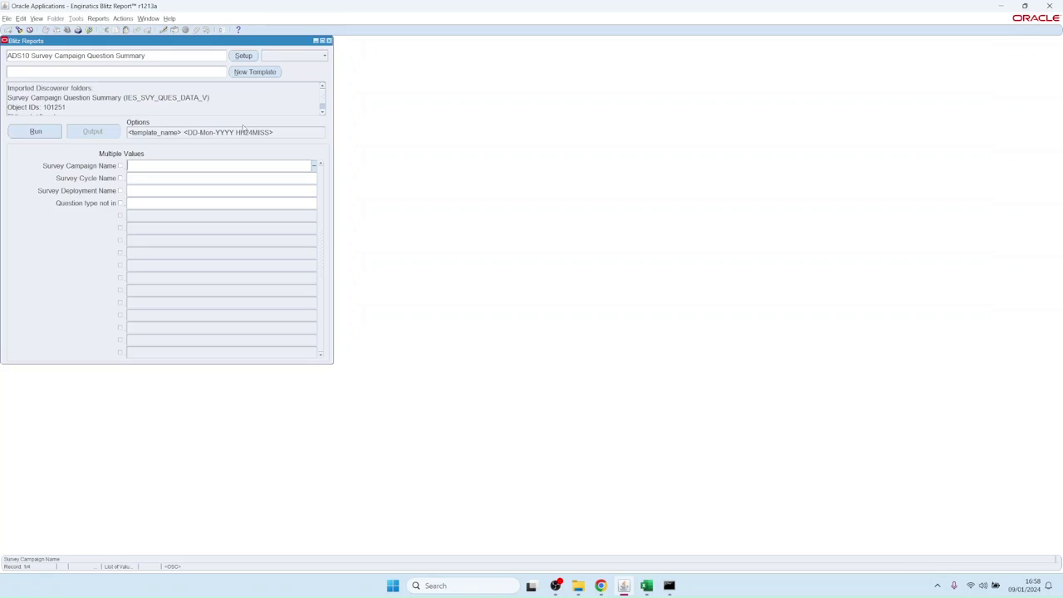
pyautogui.click(287, 55)
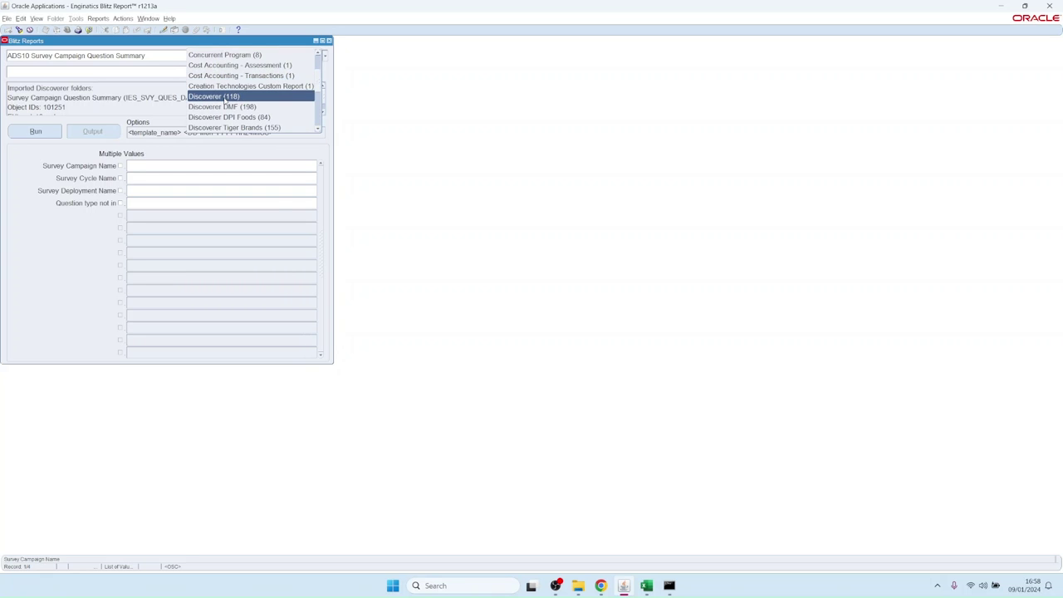
pyautogui.click(225, 96)
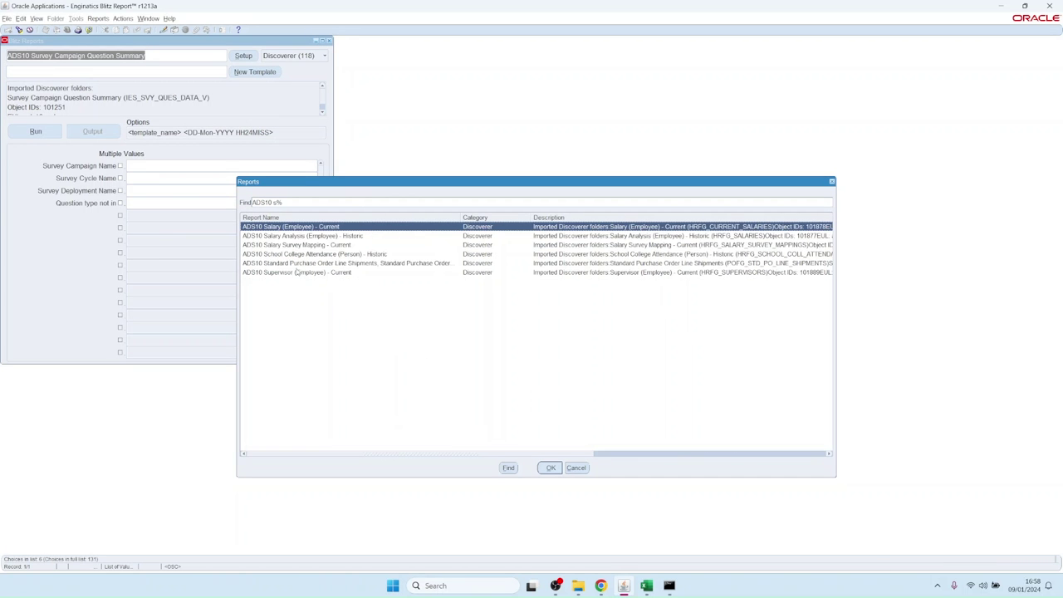
pyautogui.doubleClick(277, 227)
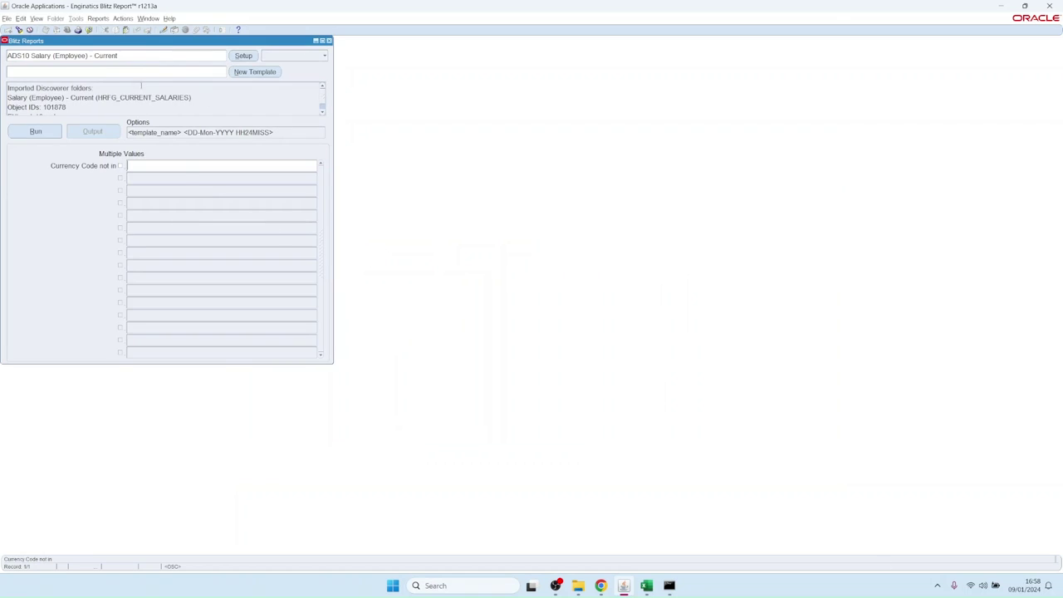
# Apply the HR Salary by Year Report ADS template, run the salary report and open its Excel output.
pyautogui.click(131, 71)
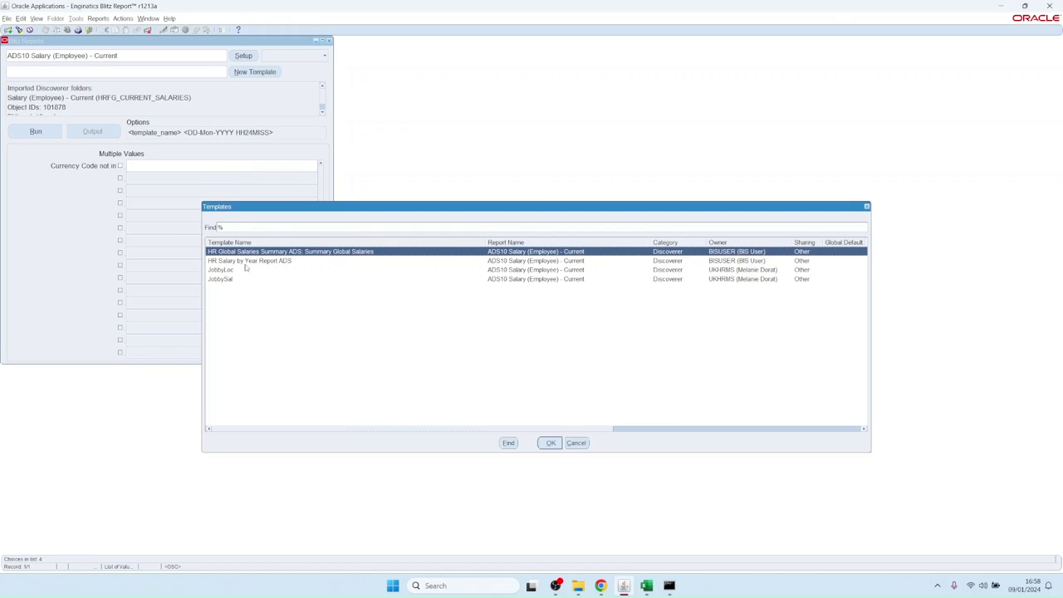
pyautogui.click(245, 262)
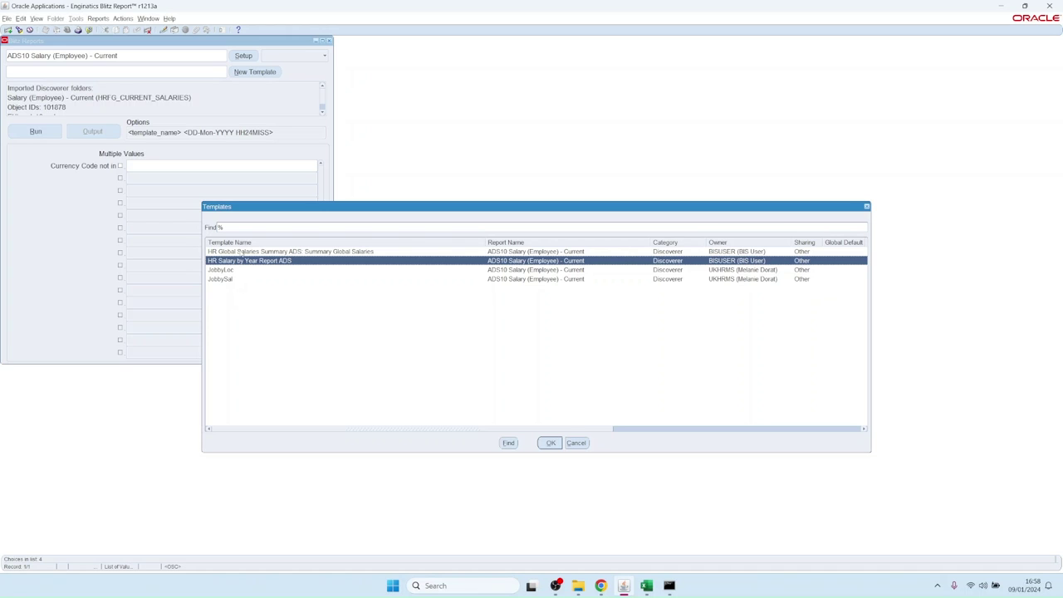
pyautogui.doubleClick(223, 263)
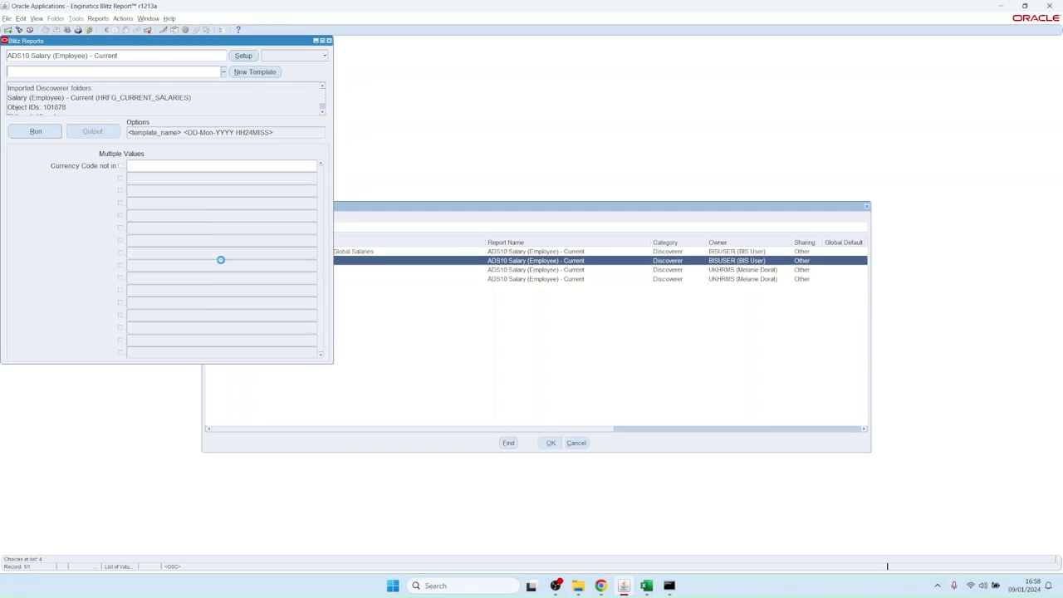
pyautogui.click(36, 129)
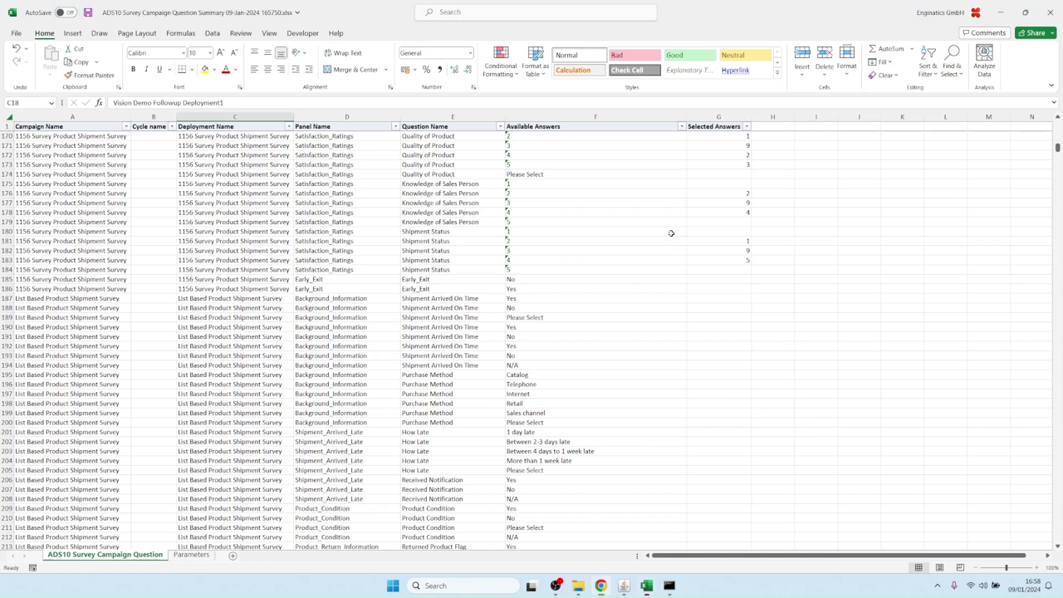
pyautogui.click(612, 249)
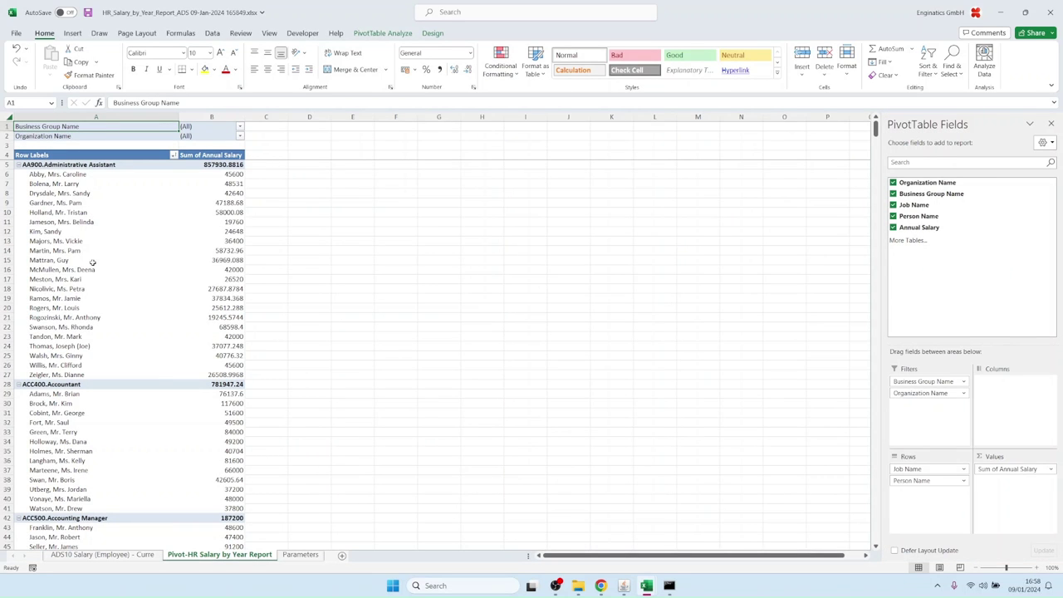
# Review the salary report's pivot sheet and its underlying ADS10 Salary (Employee) data sheet.
pyautogui.scroll(-10, 100, 333)
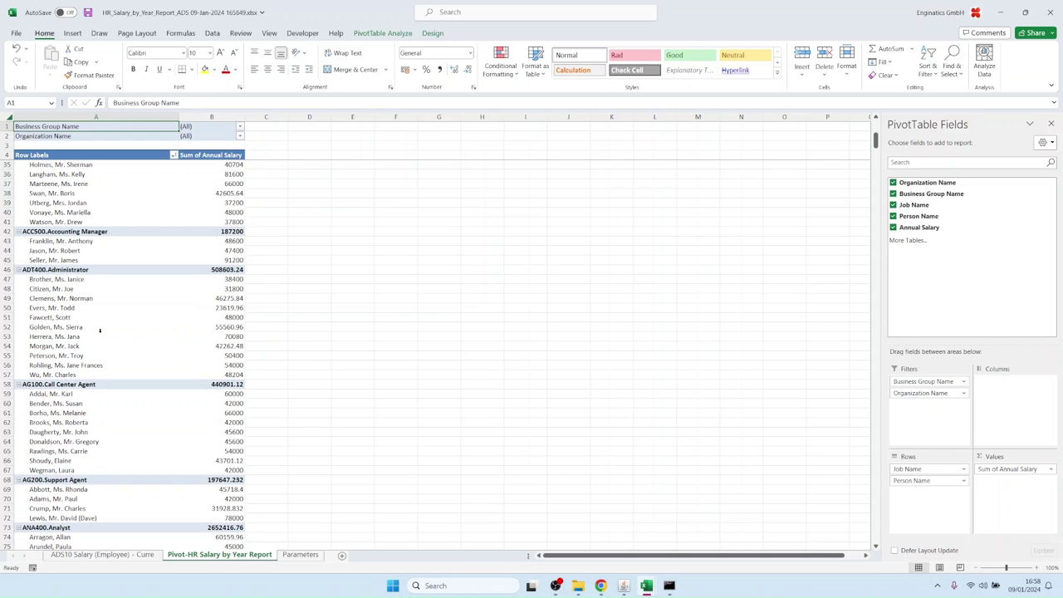
pyautogui.scroll(10, 100, 332)
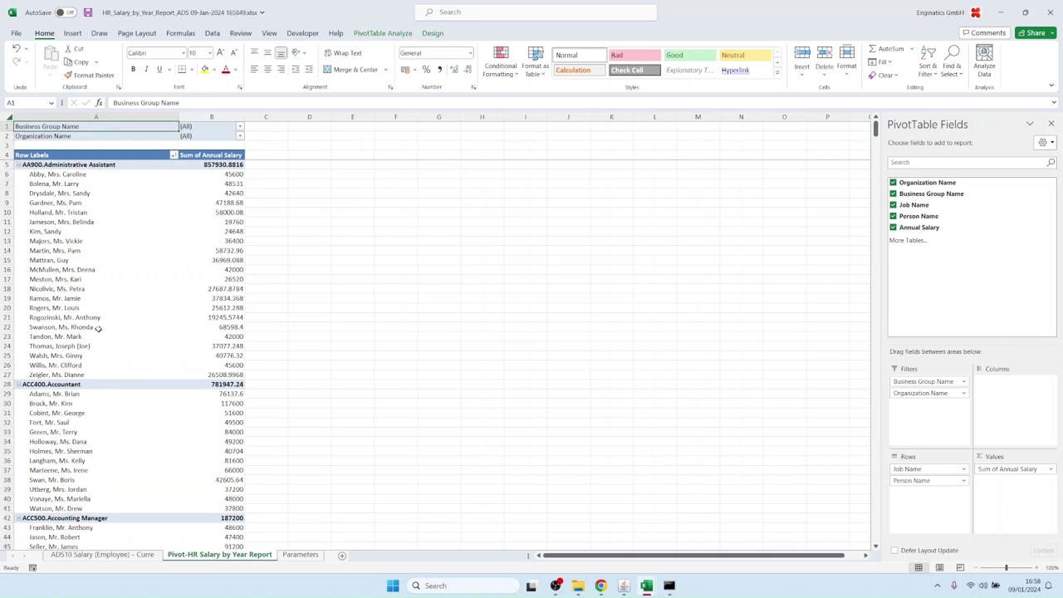
pyautogui.click(108, 554)
pyautogui.click(220, 555)
# Switch to Oracle Applications, select the Blitz Report SQL Validation report and run it for the Discoverer category.
pyautogui.moveTo(622, 585)
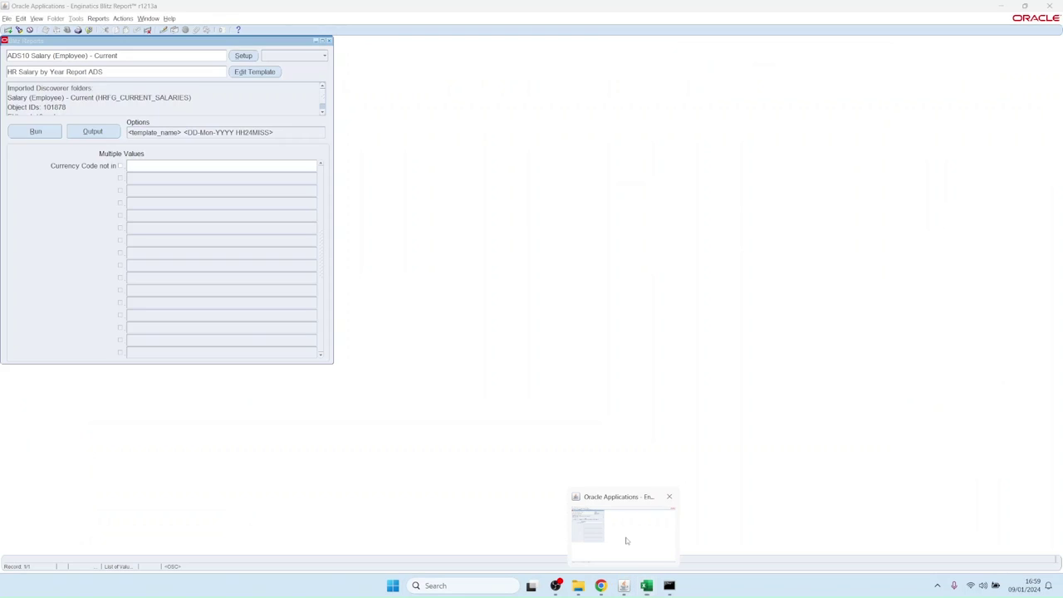
pyautogui.click(627, 541)
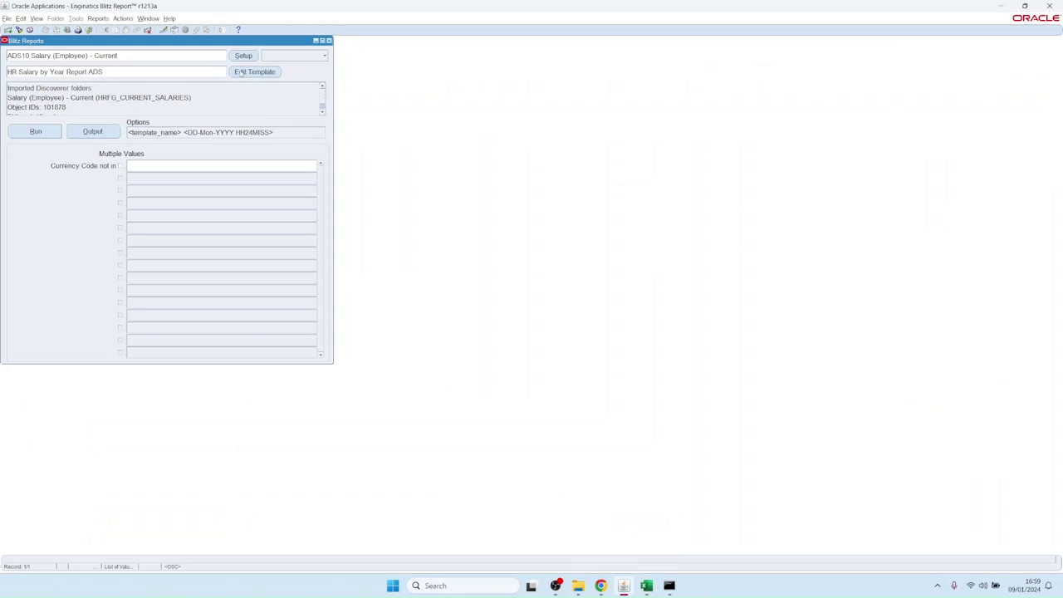
pyautogui.hotkey('ctrl', 'l')
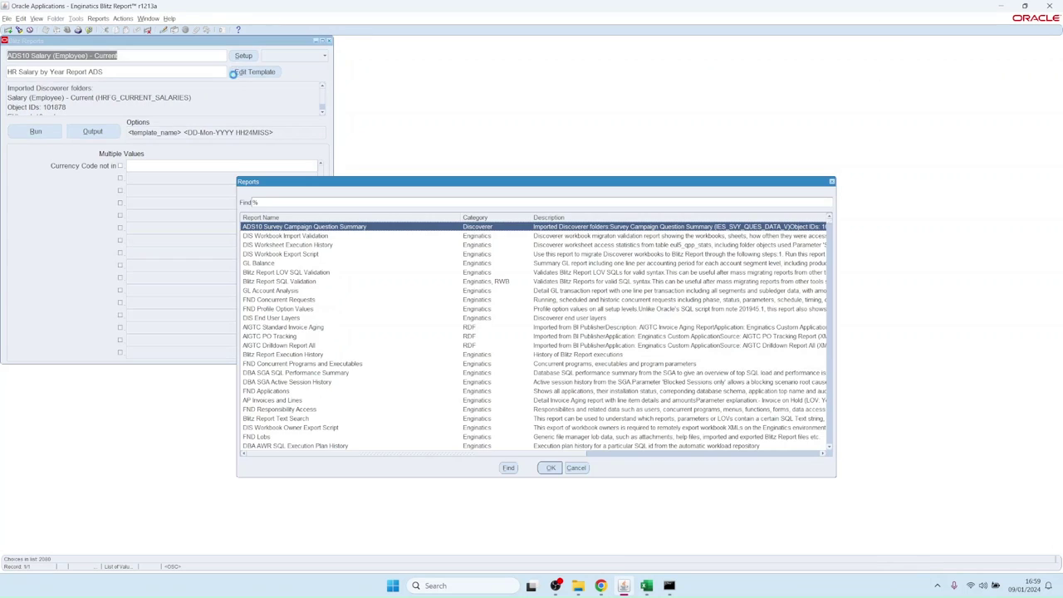
pyautogui.write('blitz Report')
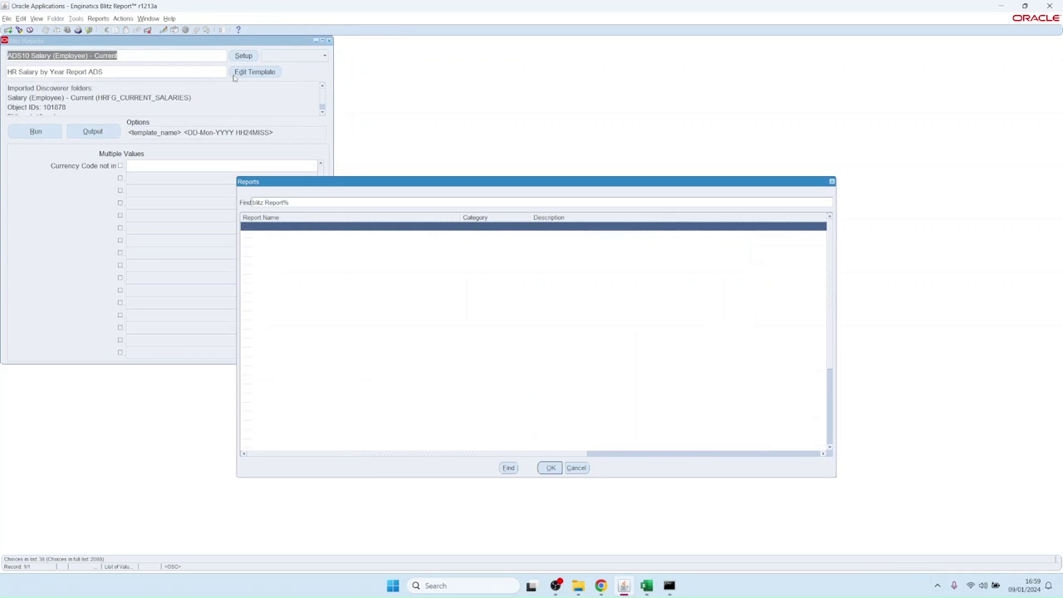
pyautogui.press('Down')
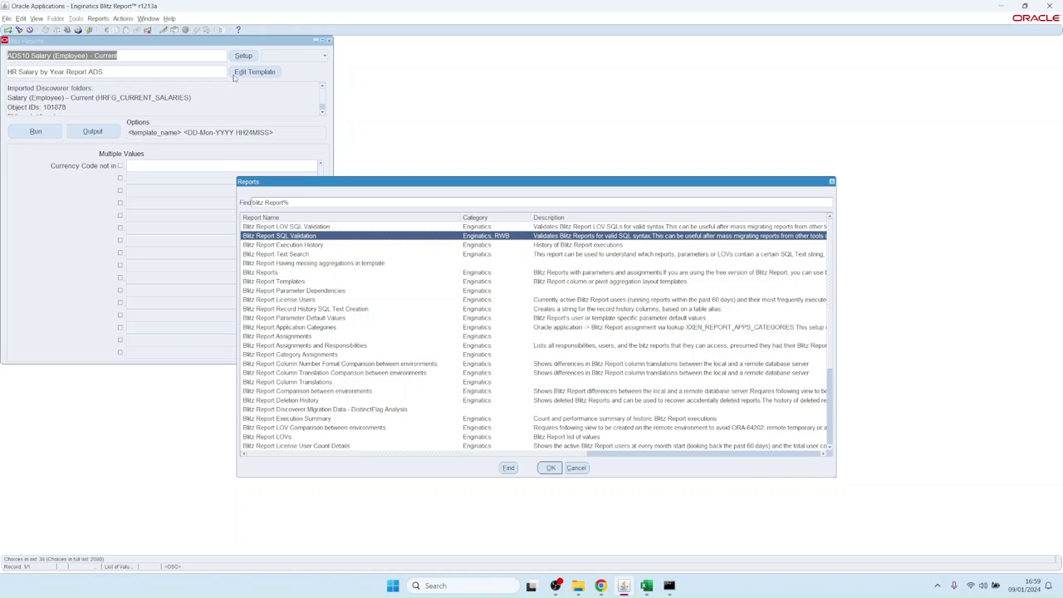
pyautogui.press('Return')
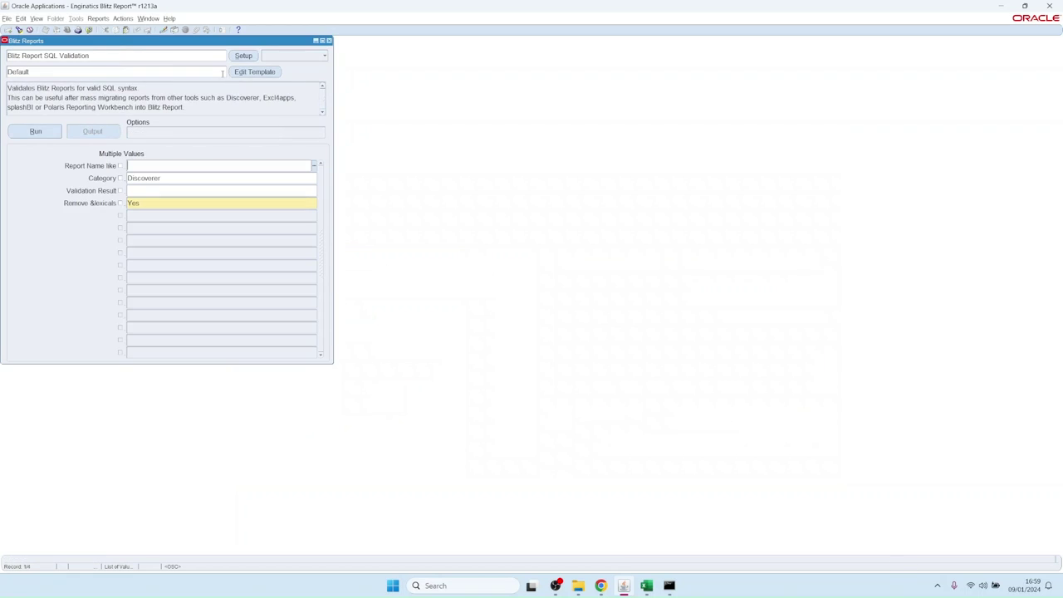
pyautogui.press('Down')
pyautogui.click(39, 131)
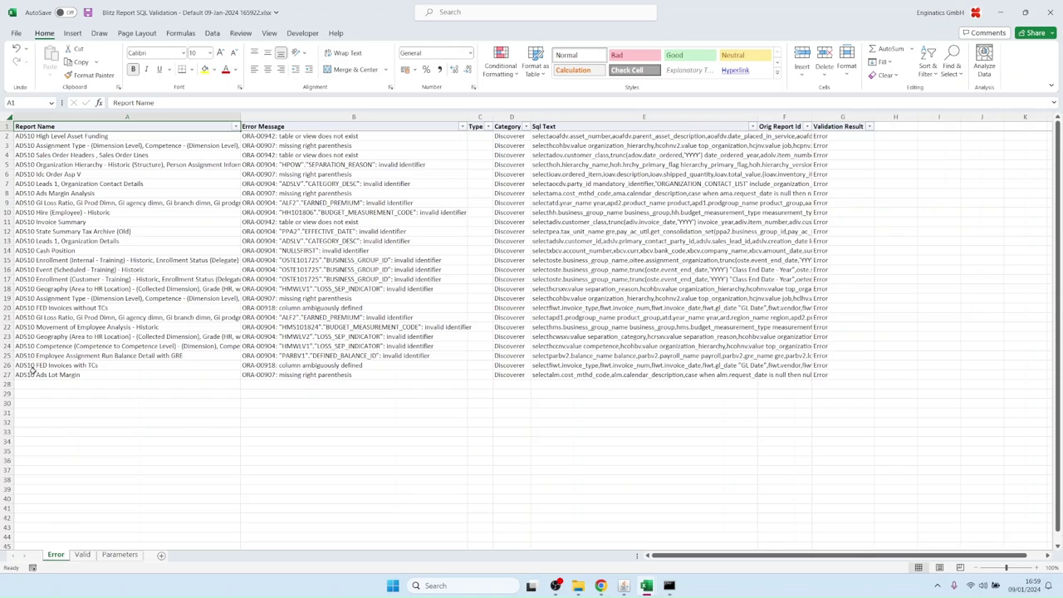
# Review the reports on the Error and Valid sheets of the SQL validation output, including the error messages.
pyautogui.moveTo(91, 164); pyautogui.dragTo(99, 301)
pyautogui.click(310, 282)
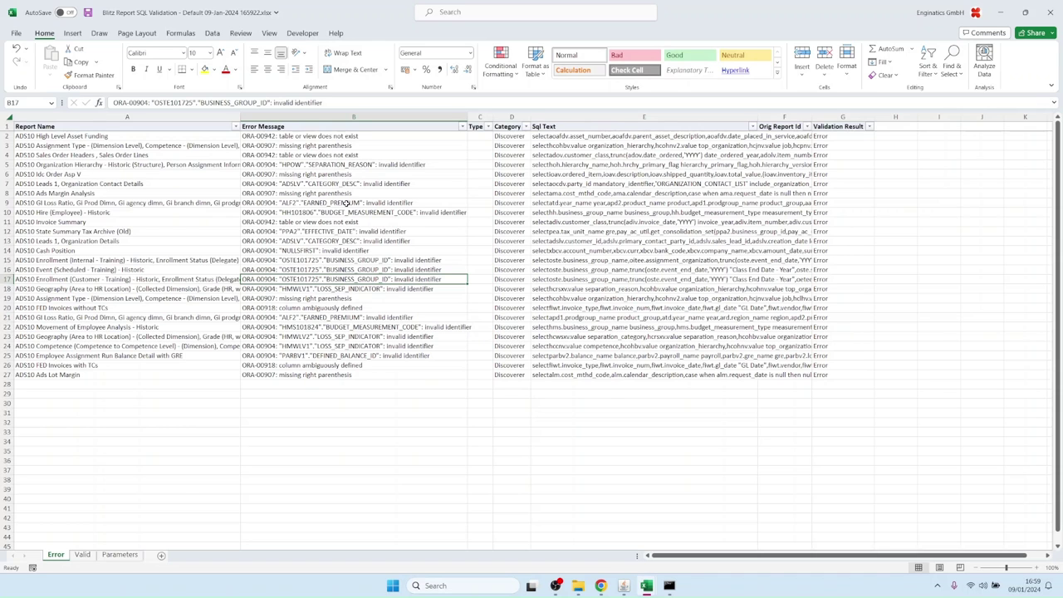
pyautogui.click(83, 555)
pyautogui.moveTo(100, 166); pyautogui.dragTo(98, 397)
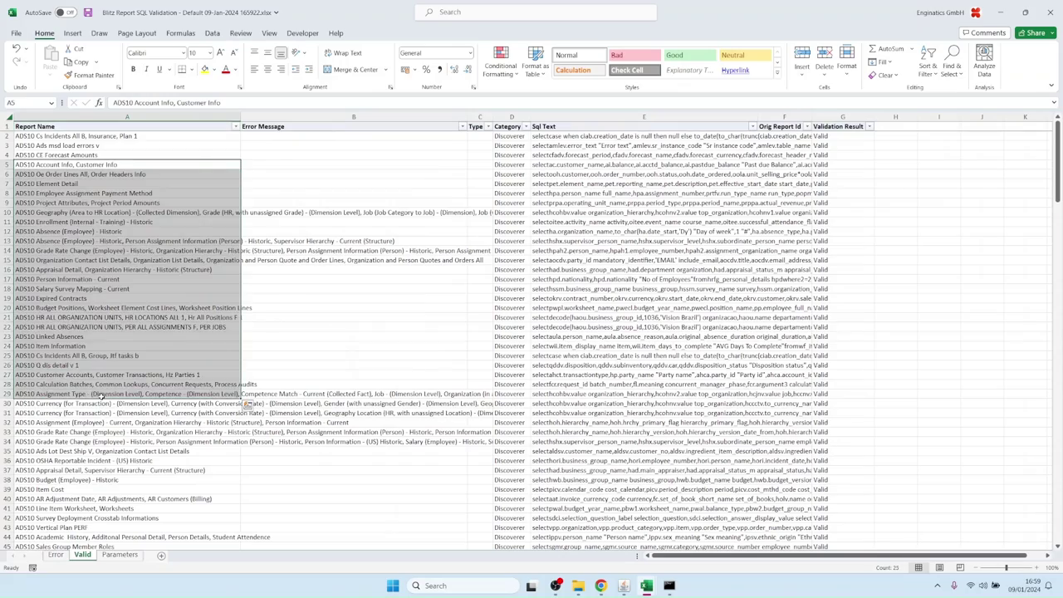
pyautogui.scroll(-20, 101, 382)
pyautogui.scroll(14, 101, 377)
pyautogui.moveTo(43, 431); pyautogui.dragTo(62, 270)
pyautogui.click(96, 192)
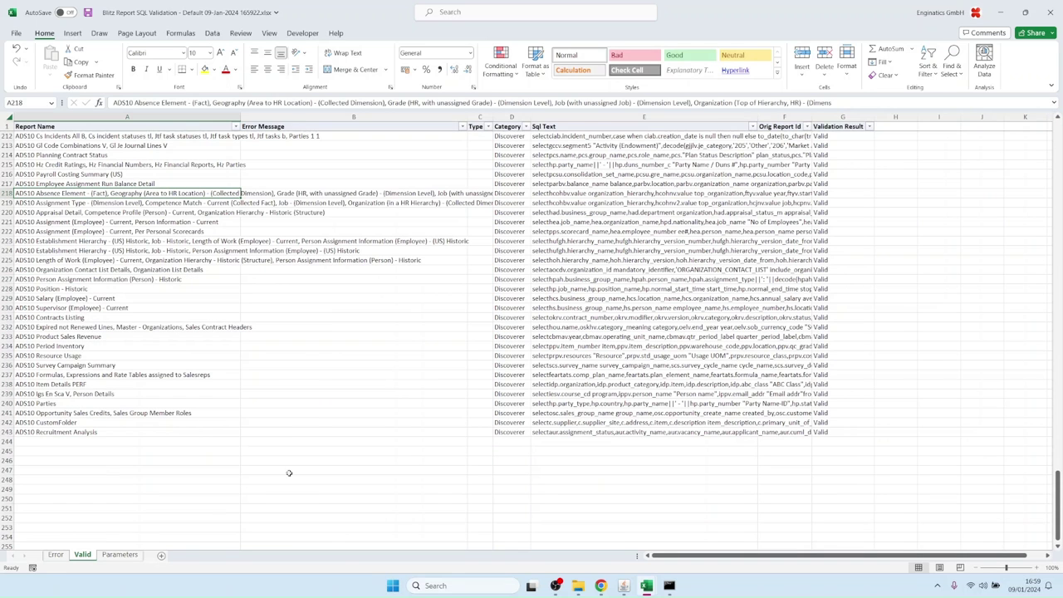
pyautogui.click(60, 554)
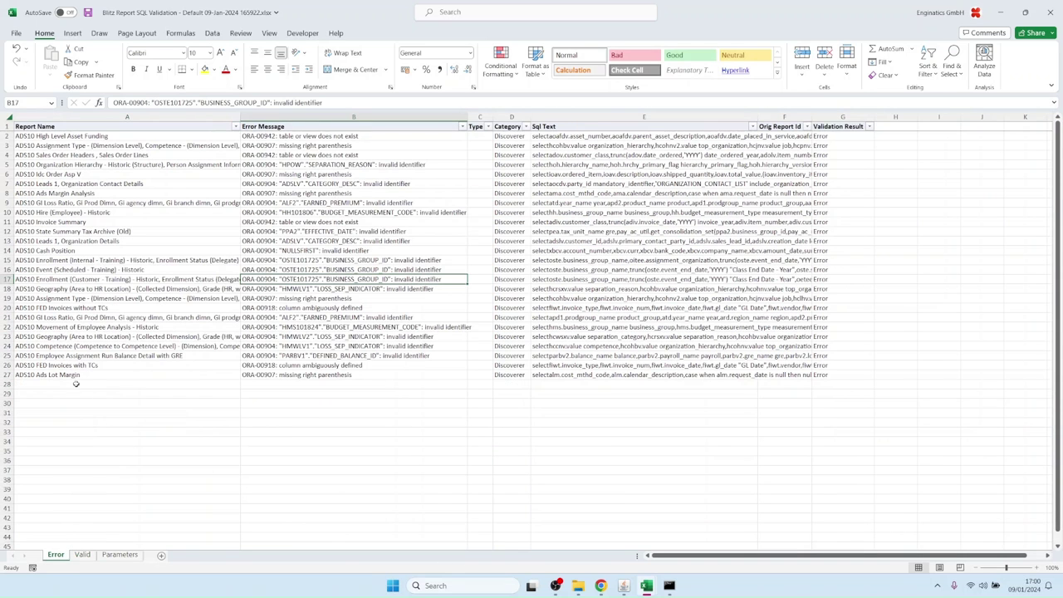
pyautogui.click(336, 176)
pyautogui.keyDown('shift'); pyautogui.click(357, 260); pyautogui.keyUp('shift')
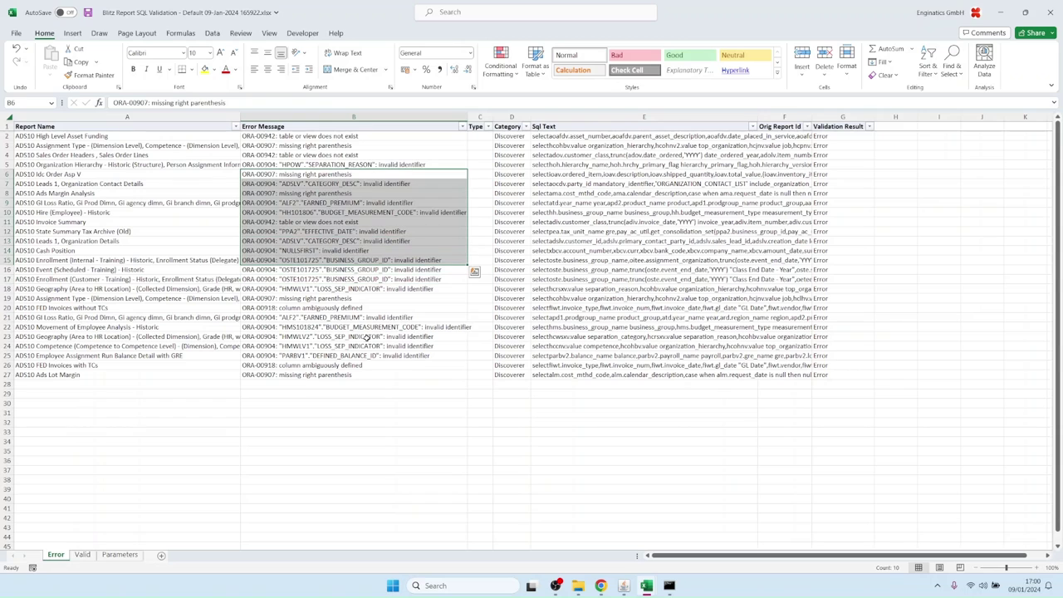
# Switch to Oracle Applications and list the ADS10 reports in the Discoverer category.
pyautogui.click(623, 585)
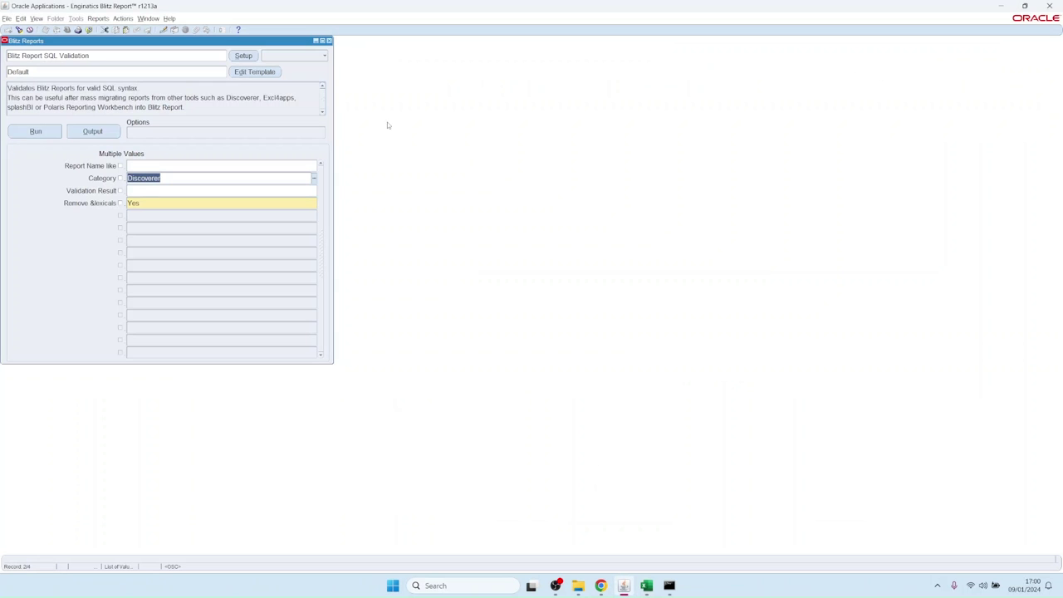
pyautogui.click(314, 178)
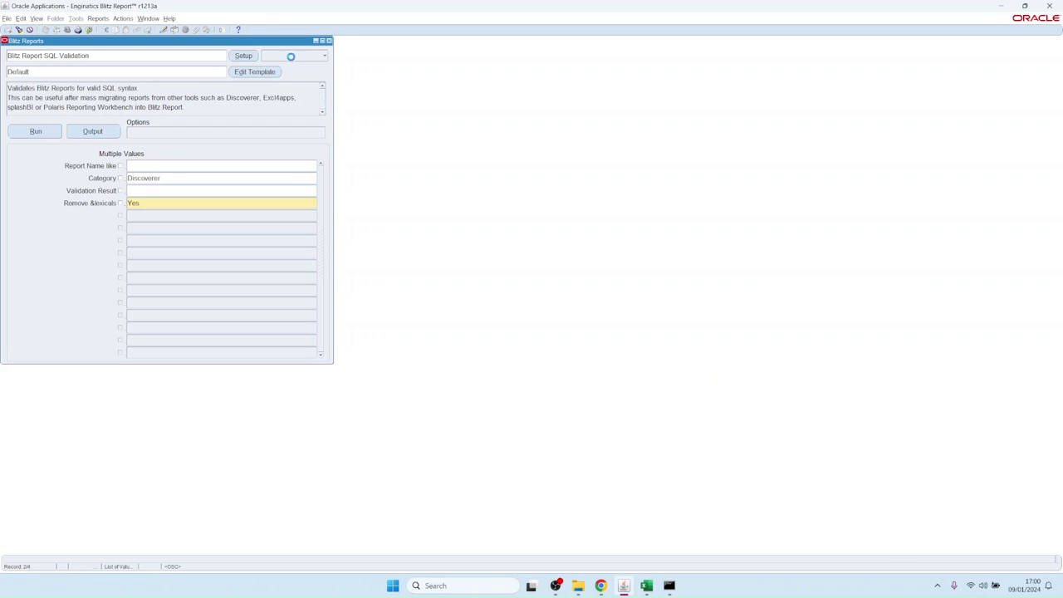
pyautogui.scroll(2, 246, 107)
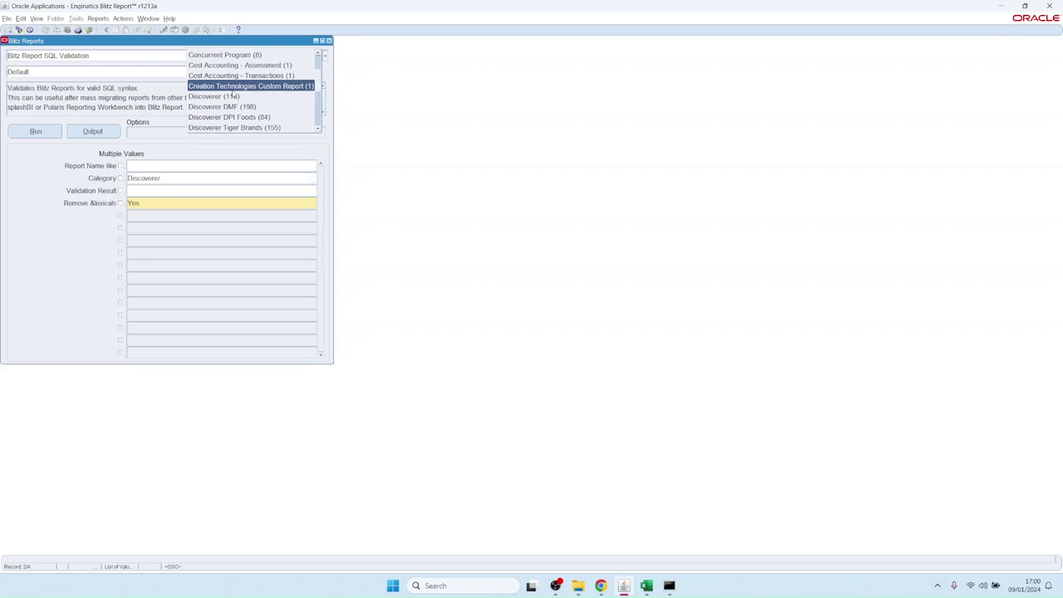
pyautogui.click(226, 97)
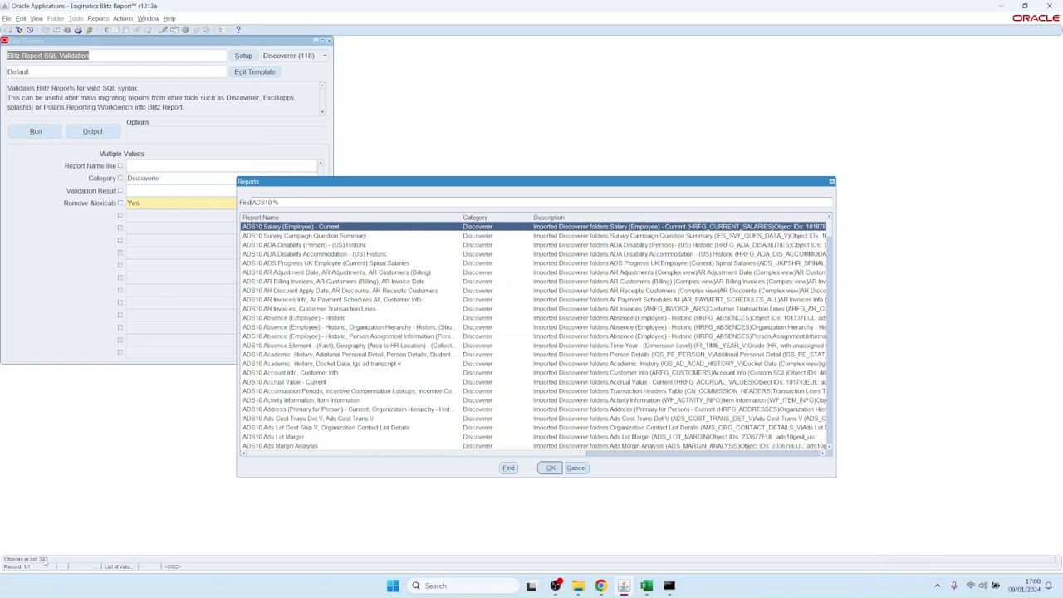
pyautogui.scroll(-10, 427, 361)
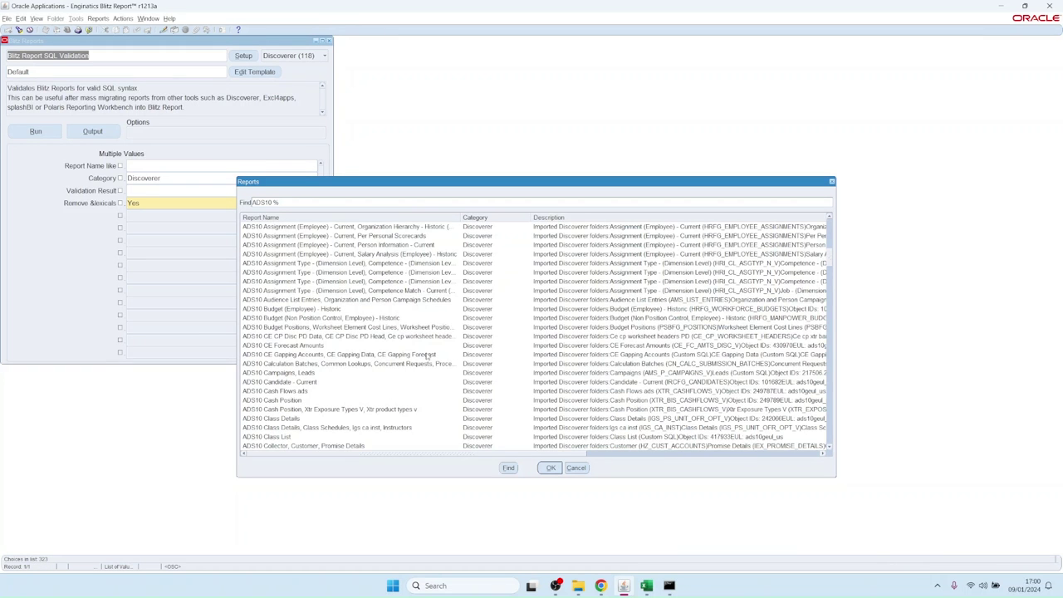
# Filter the report list by ADS10 co and select ADS10 Contract Savings.
pyautogui.write('c')
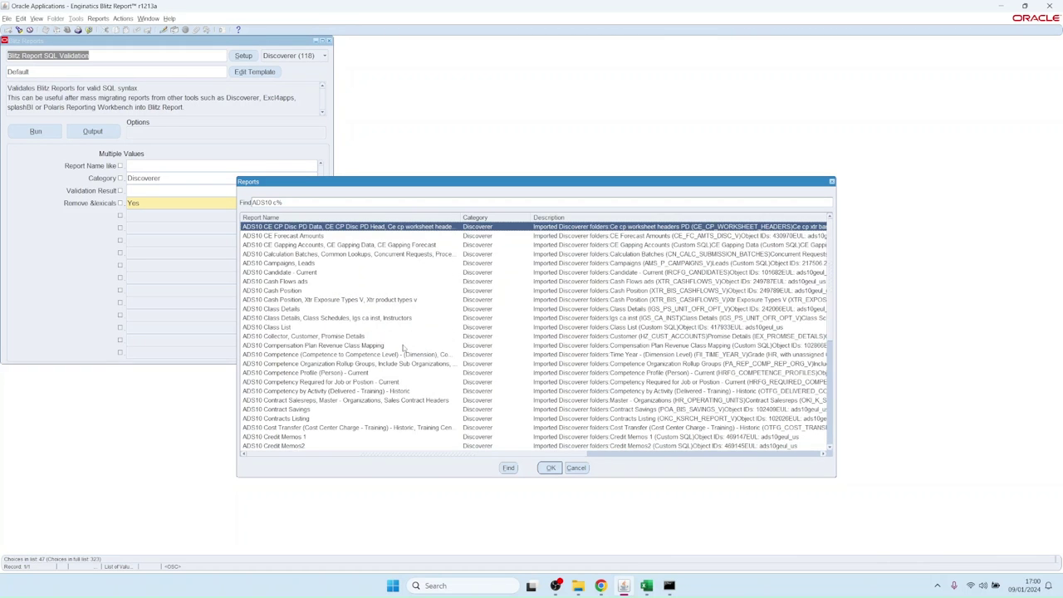
pyautogui.write('o')
pyautogui.press('Down')
pyautogui.press('Down')
pyautogui.press('Down')
pyautogui.press('Down')
pyautogui.press('Down')
pyautogui.press('Down')
pyautogui.press('Down')
pyautogui.press('Down')
pyautogui.press('Down')
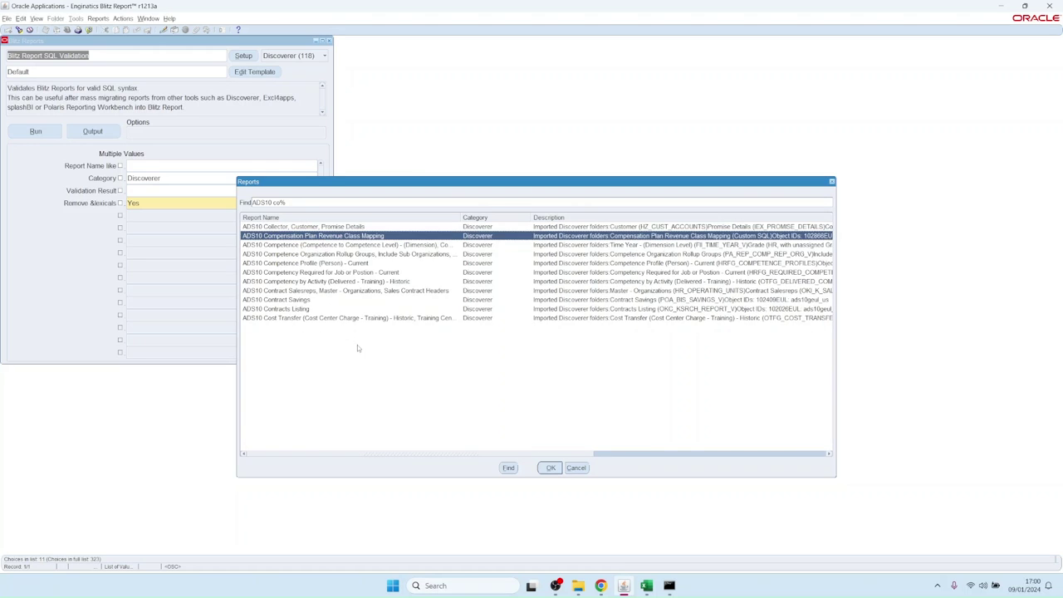
pyautogui.press('Up')
pyautogui.press('Return')
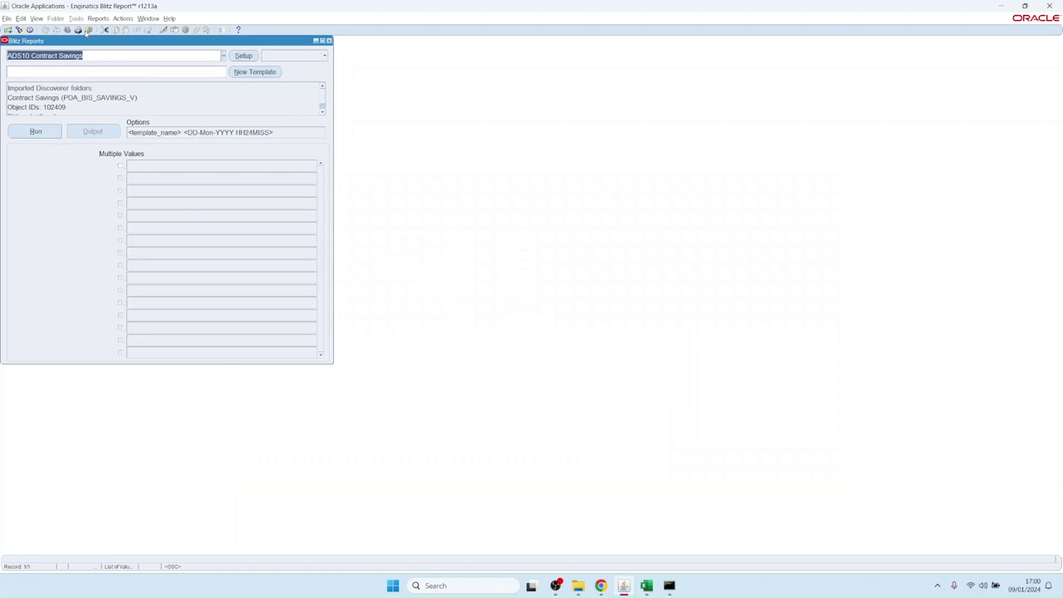
# Apply the Contract Savings: Contract Savings template, run the report and open its Excel output.
pyautogui.click(222, 71)
pyautogui.click(35, 131)
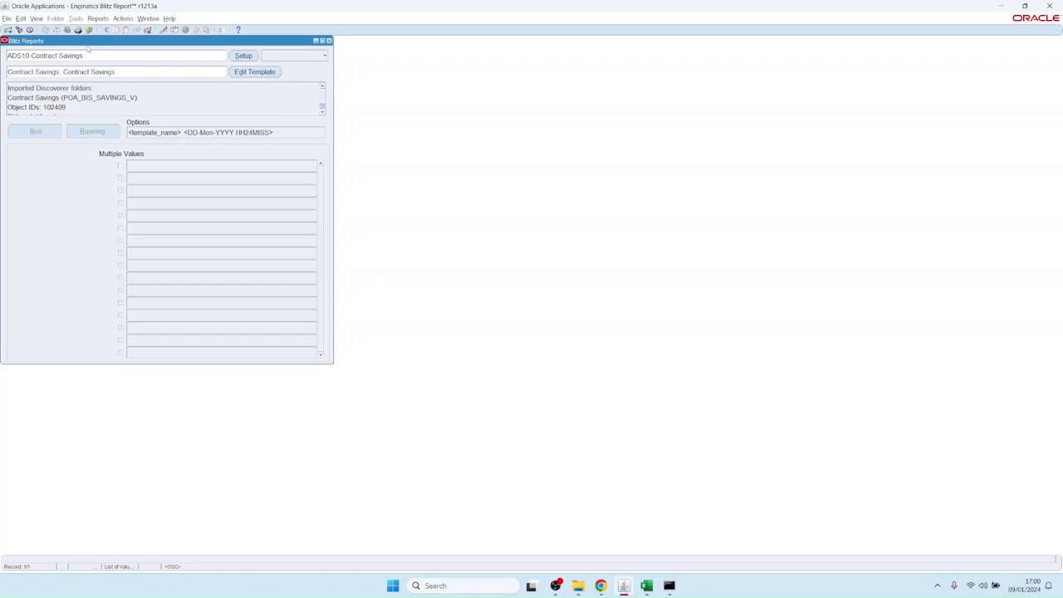
pyautogui.moveTo(87, 46); pyautogui.dragTo(104, 55)
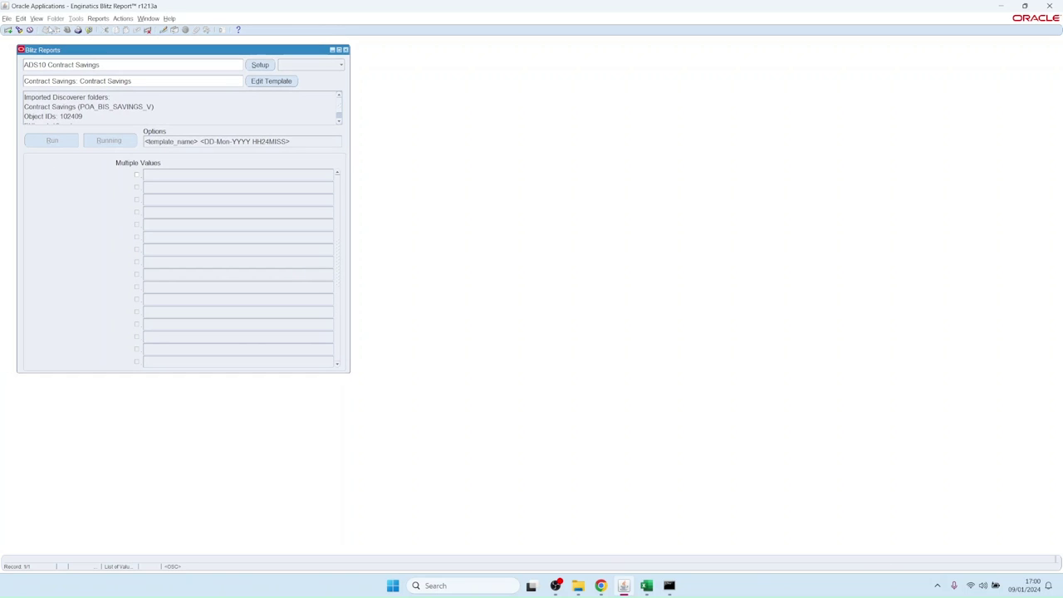
pyautogui.click(36, 20)
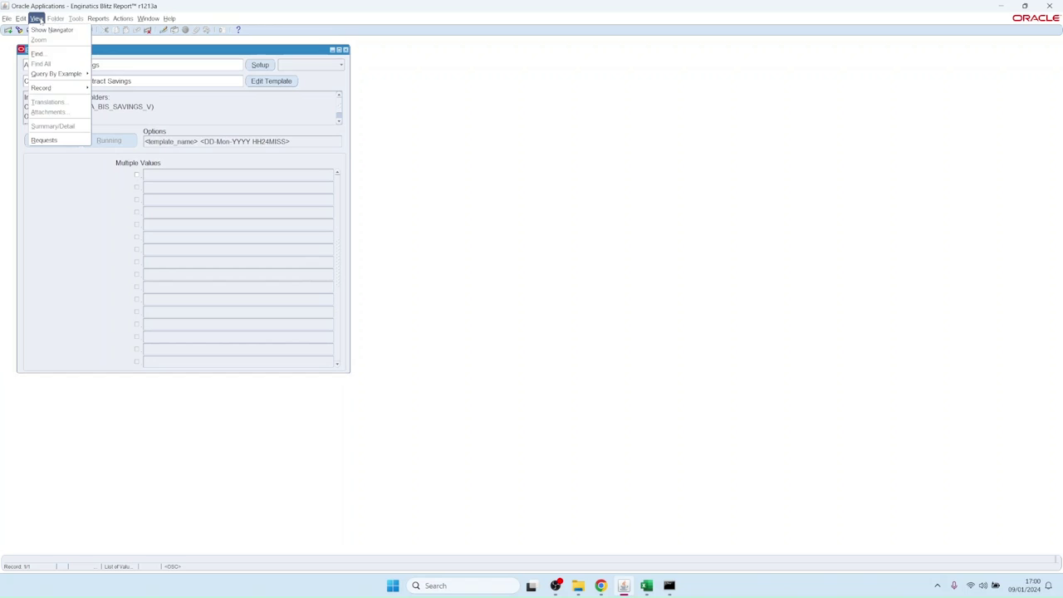
pyautogui.click(54, 141)
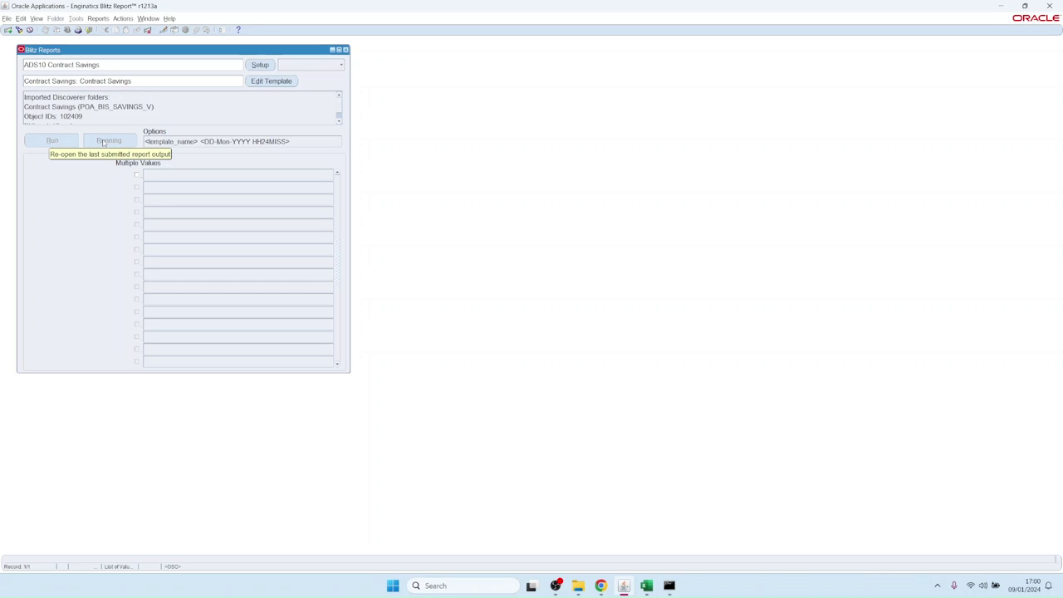
pyautogui.hotkey('alt', 'Tab')
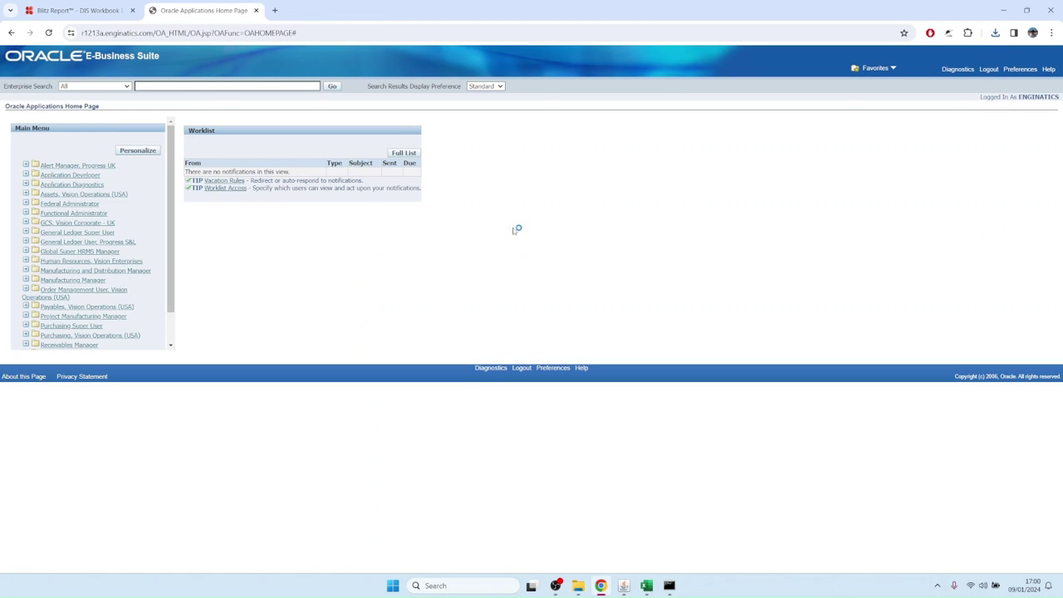
pyautogui.hotkey('alt', 'Tab')
pyautogui.click(170, 230)
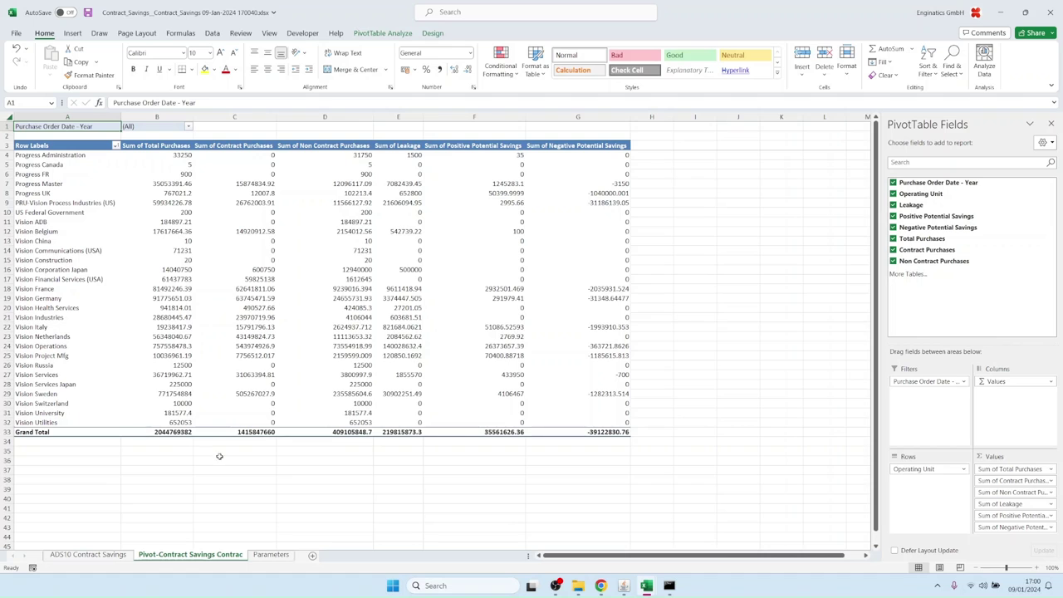
# Look through the ADS10 Contract Savings data sheet down to its last row and return to the pivot sheet.
pyautogui.click(89, 554)
pyautogui.click(158, 262)
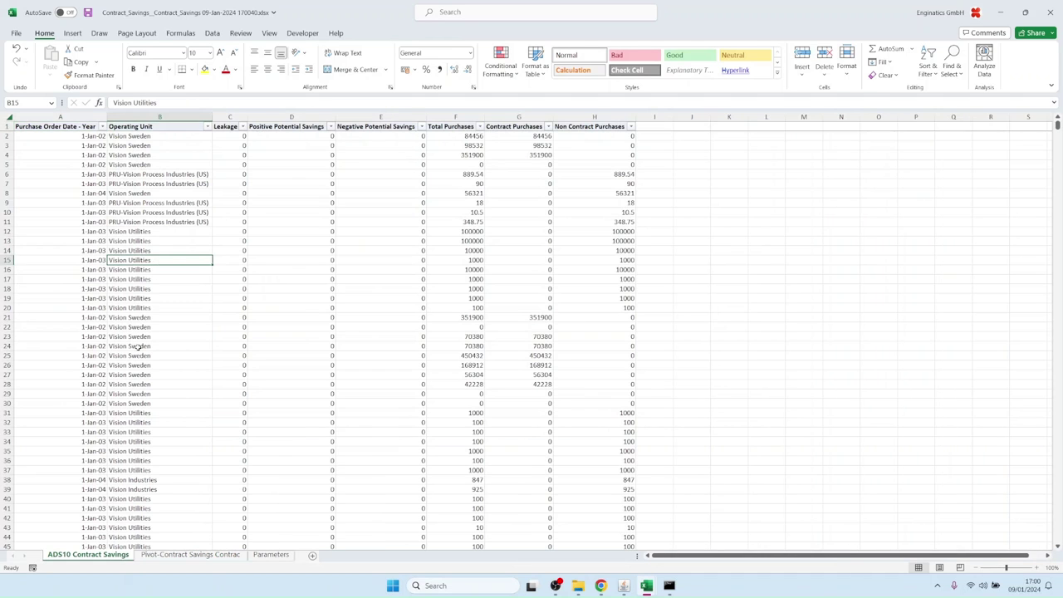
pyautogui.scroll(-5, 145, 313)
pyautogui.click(143, 334)
pyautogui.hotkey('ctrl', 'Down')
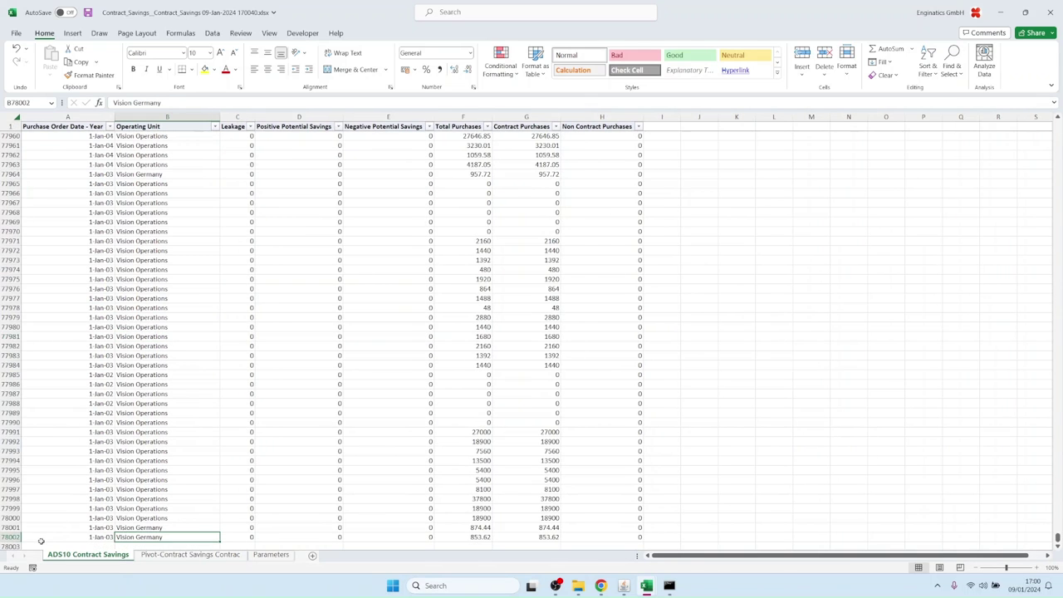
pyautogui.click(146, 404)
pyautogui.scroll(20, 162, 373)
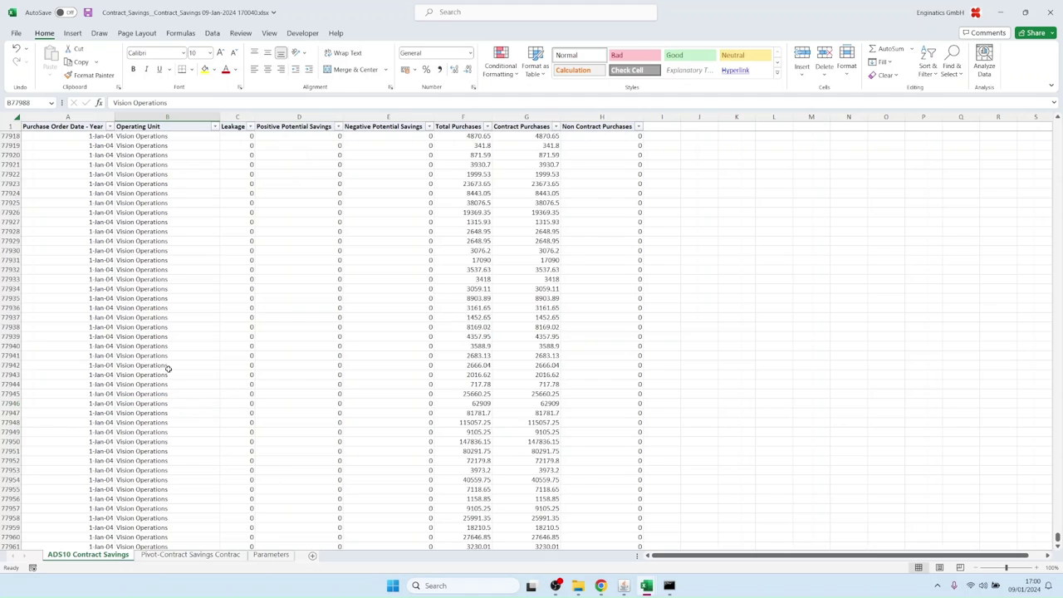
pyautogui.scroll(3, 163, 372)
pyautogui.click(191, 554)
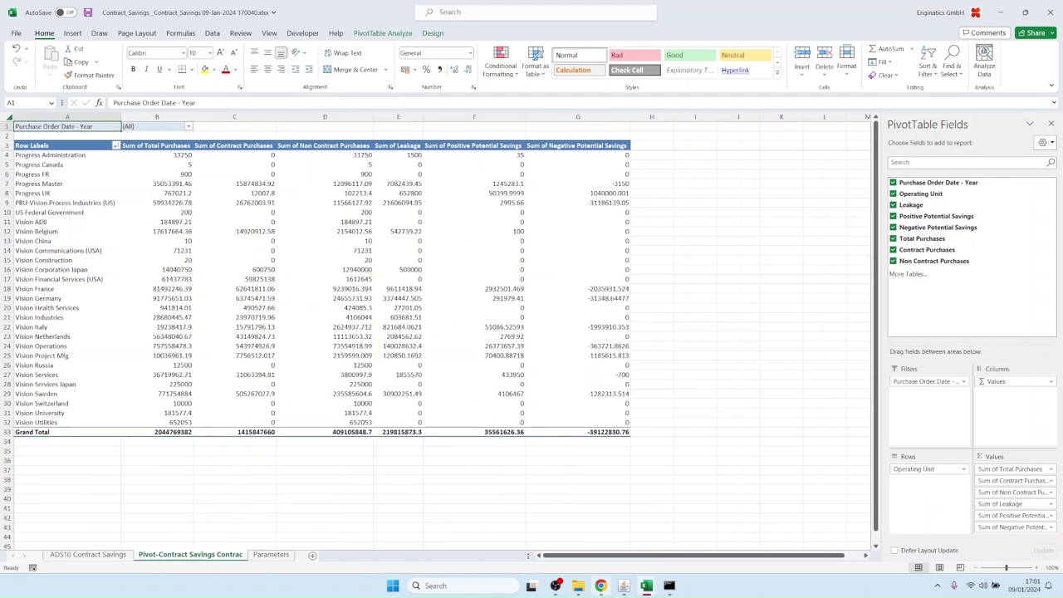
# Switch to Oracle Applications and close the Blitz Reports form.
pyautogui.click(631, 586)
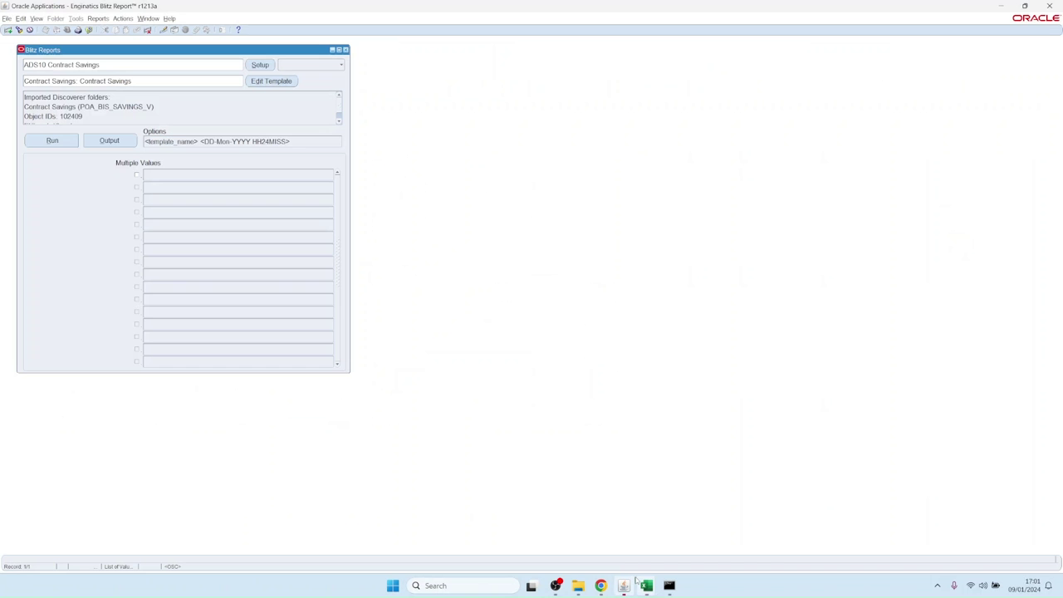
pyautogui.click(345, 50)
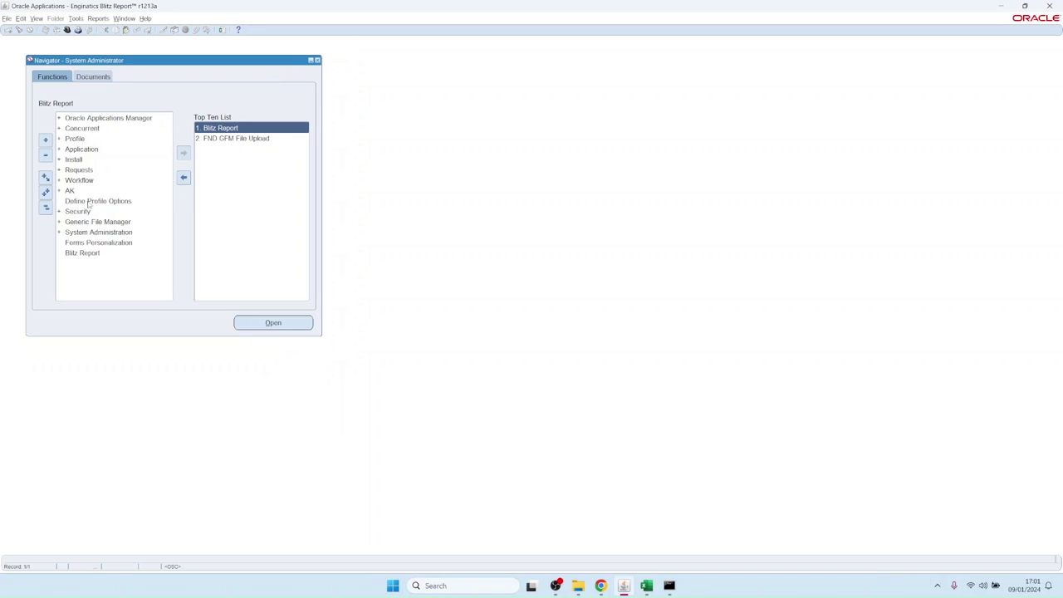